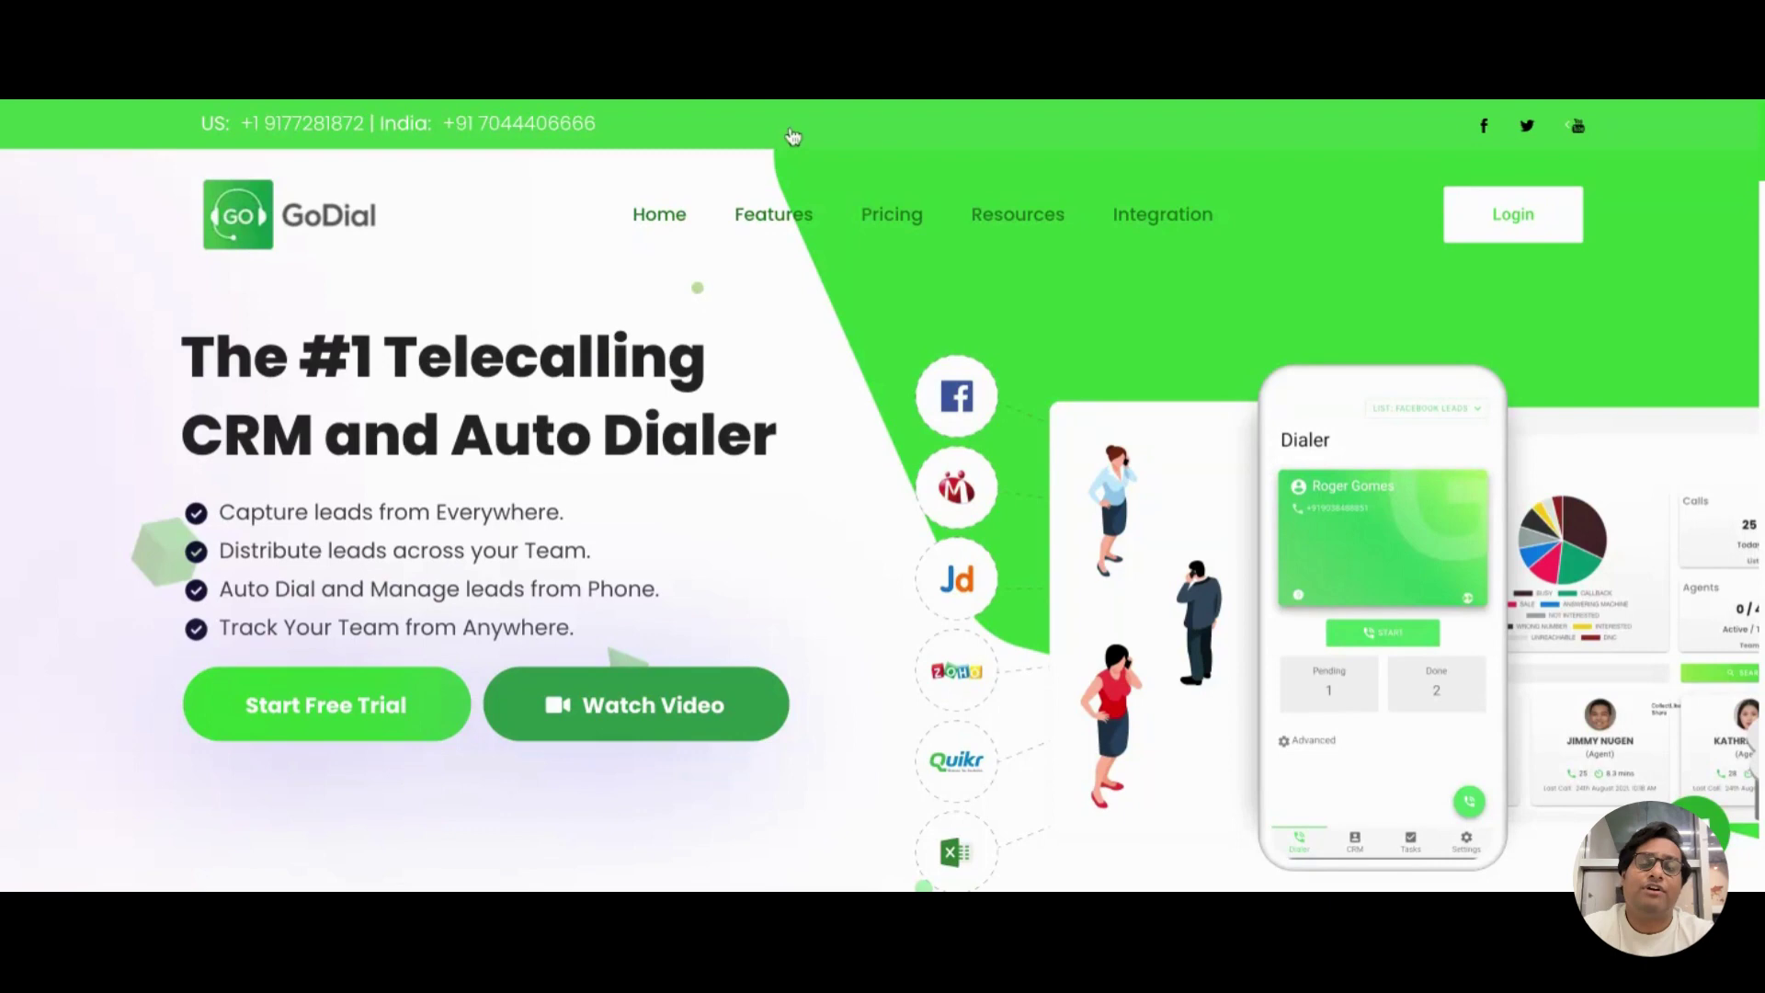
View the Dashboard's calls-per-day chart, then scroll down to the member activity cards
{"action": "mouse_move", "coordinate": [796, 259]}
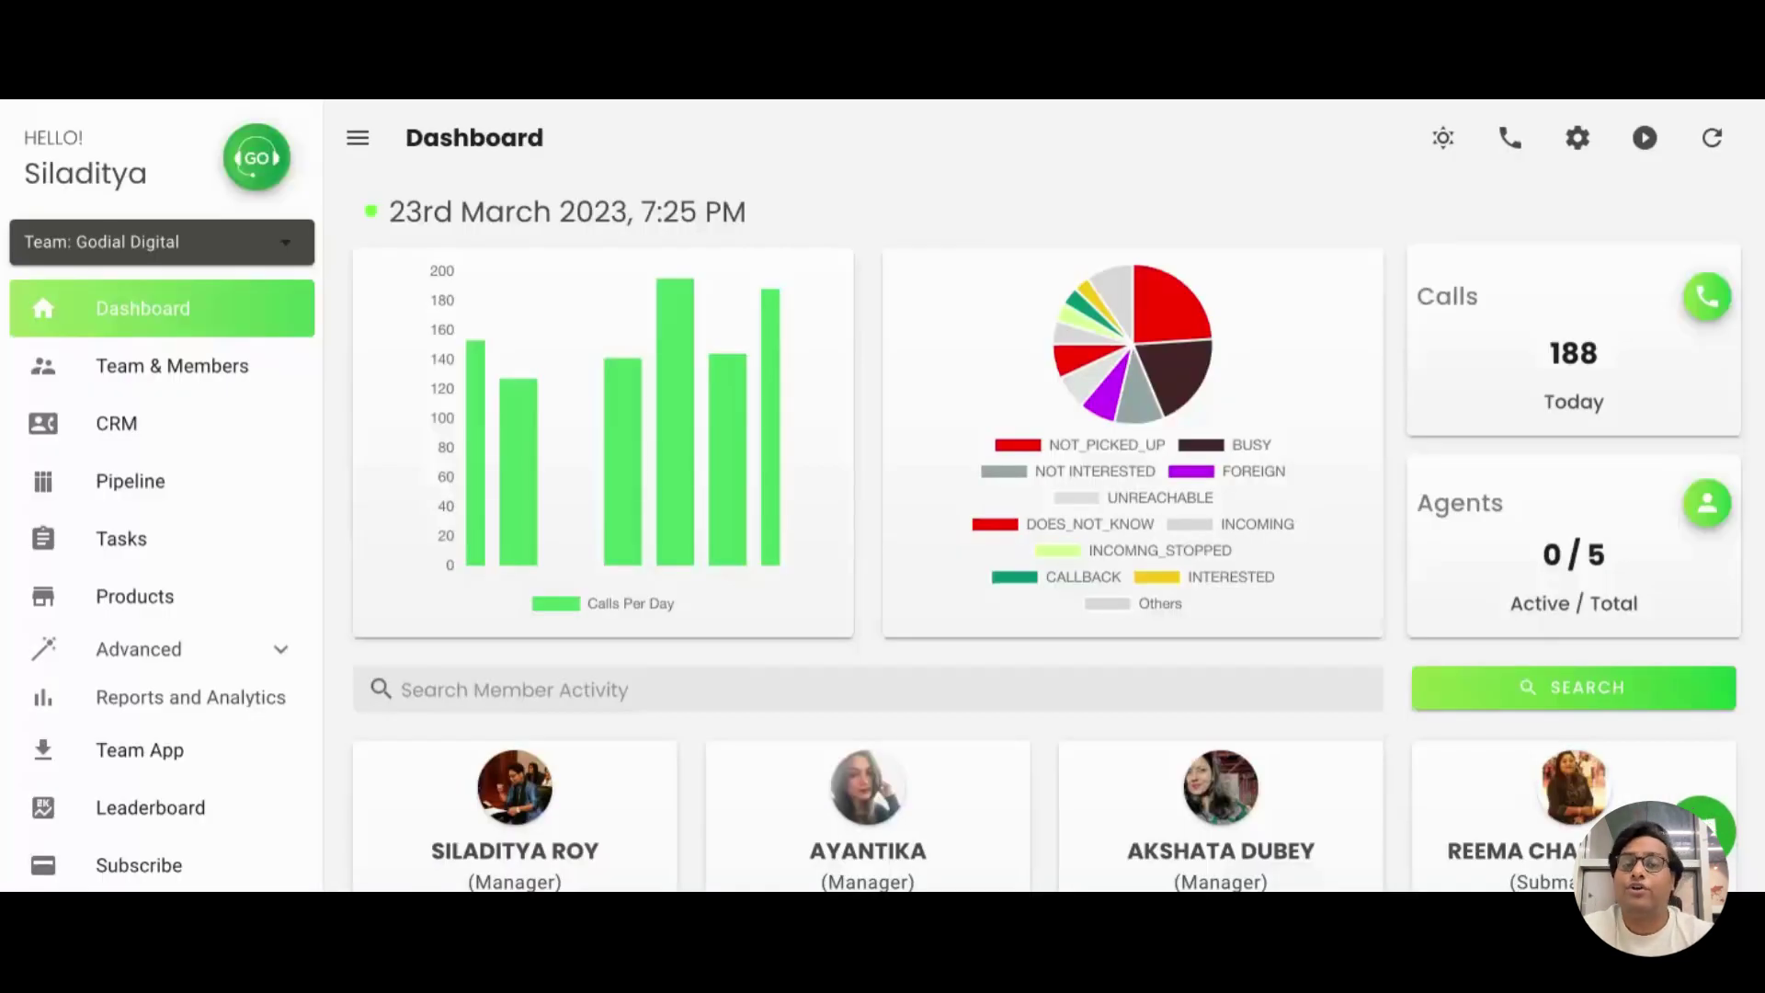
{"action": "mouse_move", "coordinate": [741, 384]}
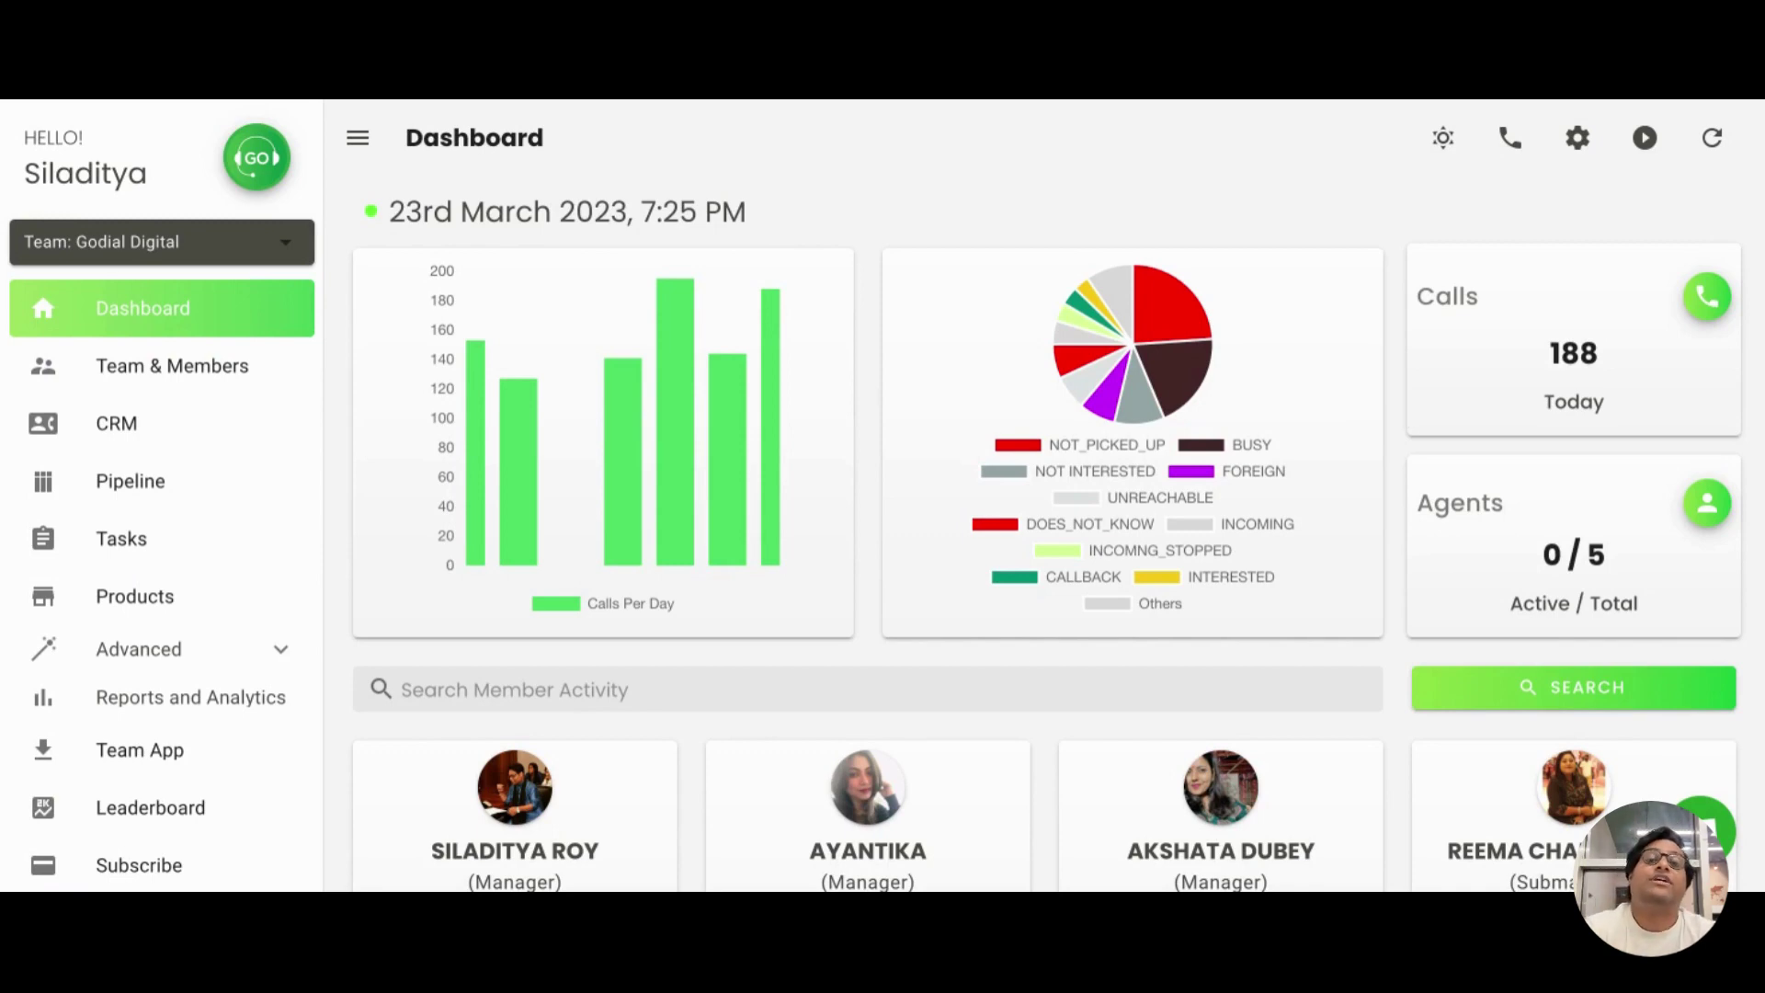
{"action": "scroll", "coordinate": [1043, 515], "scroll_direction": "down", "scroll_amount": 3}
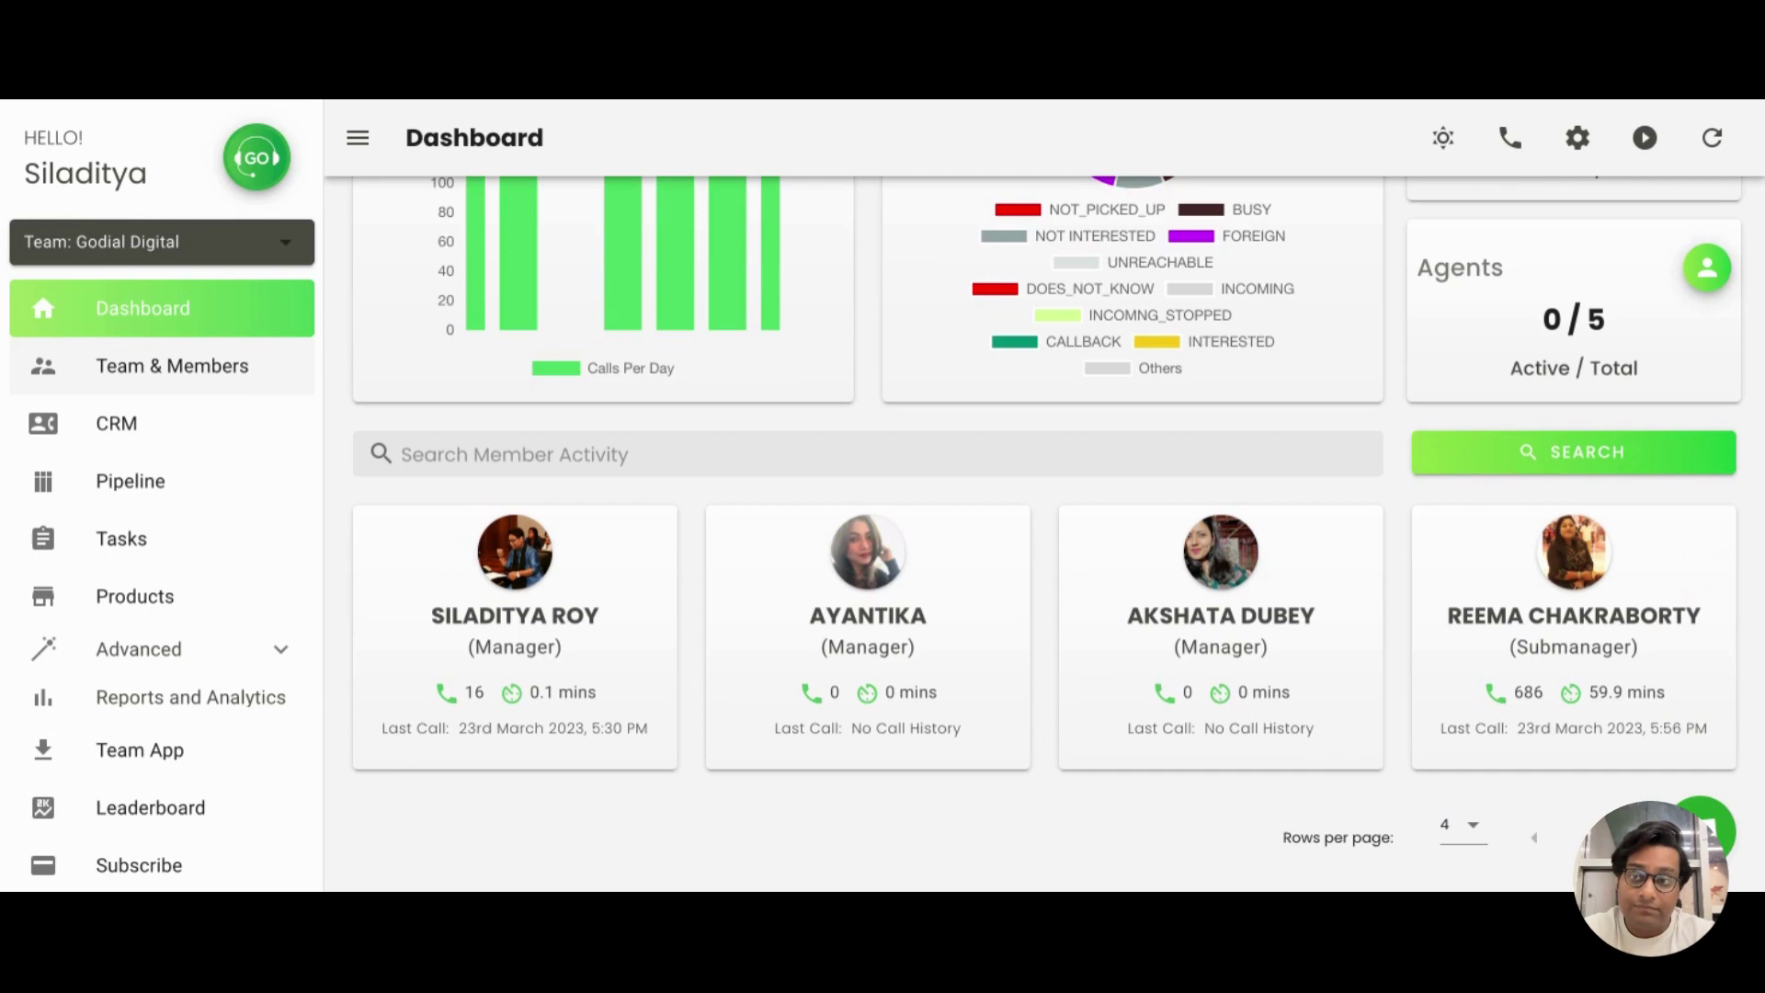
Go to the Team & Members page and look over its member list
{"action": "left_click", "coordinate": [172, 366]}
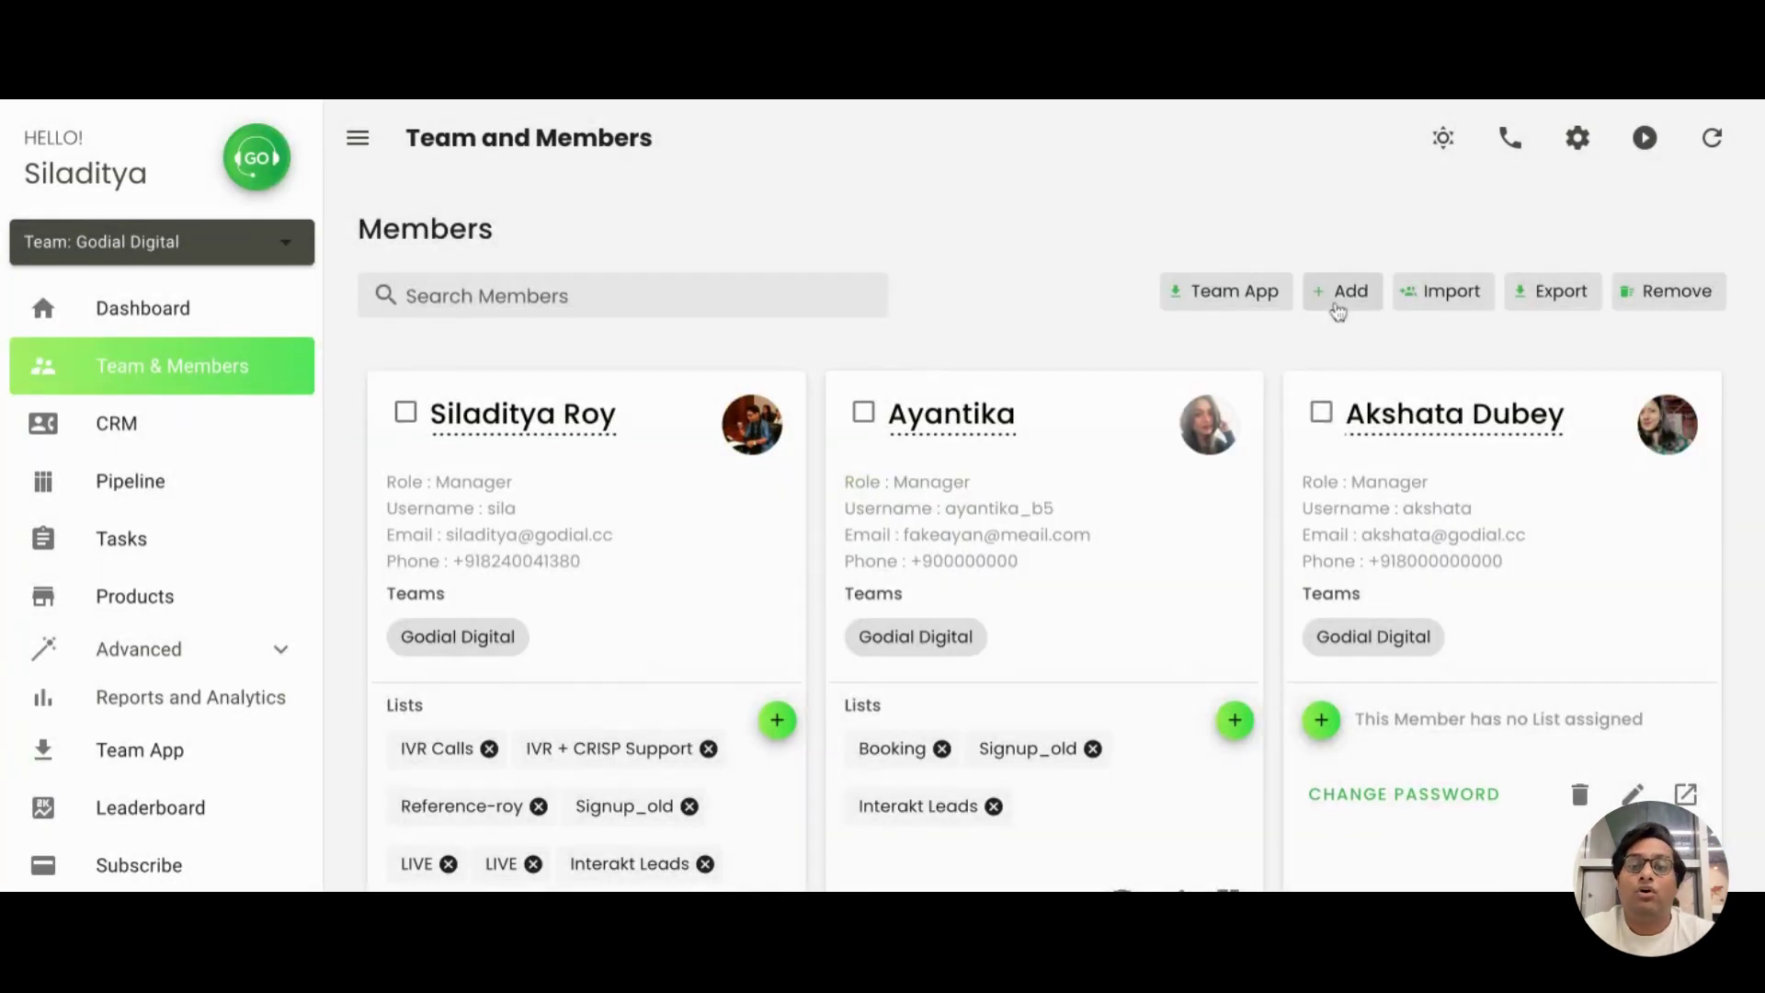
{"action": "scroll", "coordinate": [1232, 565], "scroll_direction": "down", "scroll_amount": 3}
{"action": "scroll", "coordinate": [1231, 565], "scroll_direction": "down", "scroll_amount": 20}
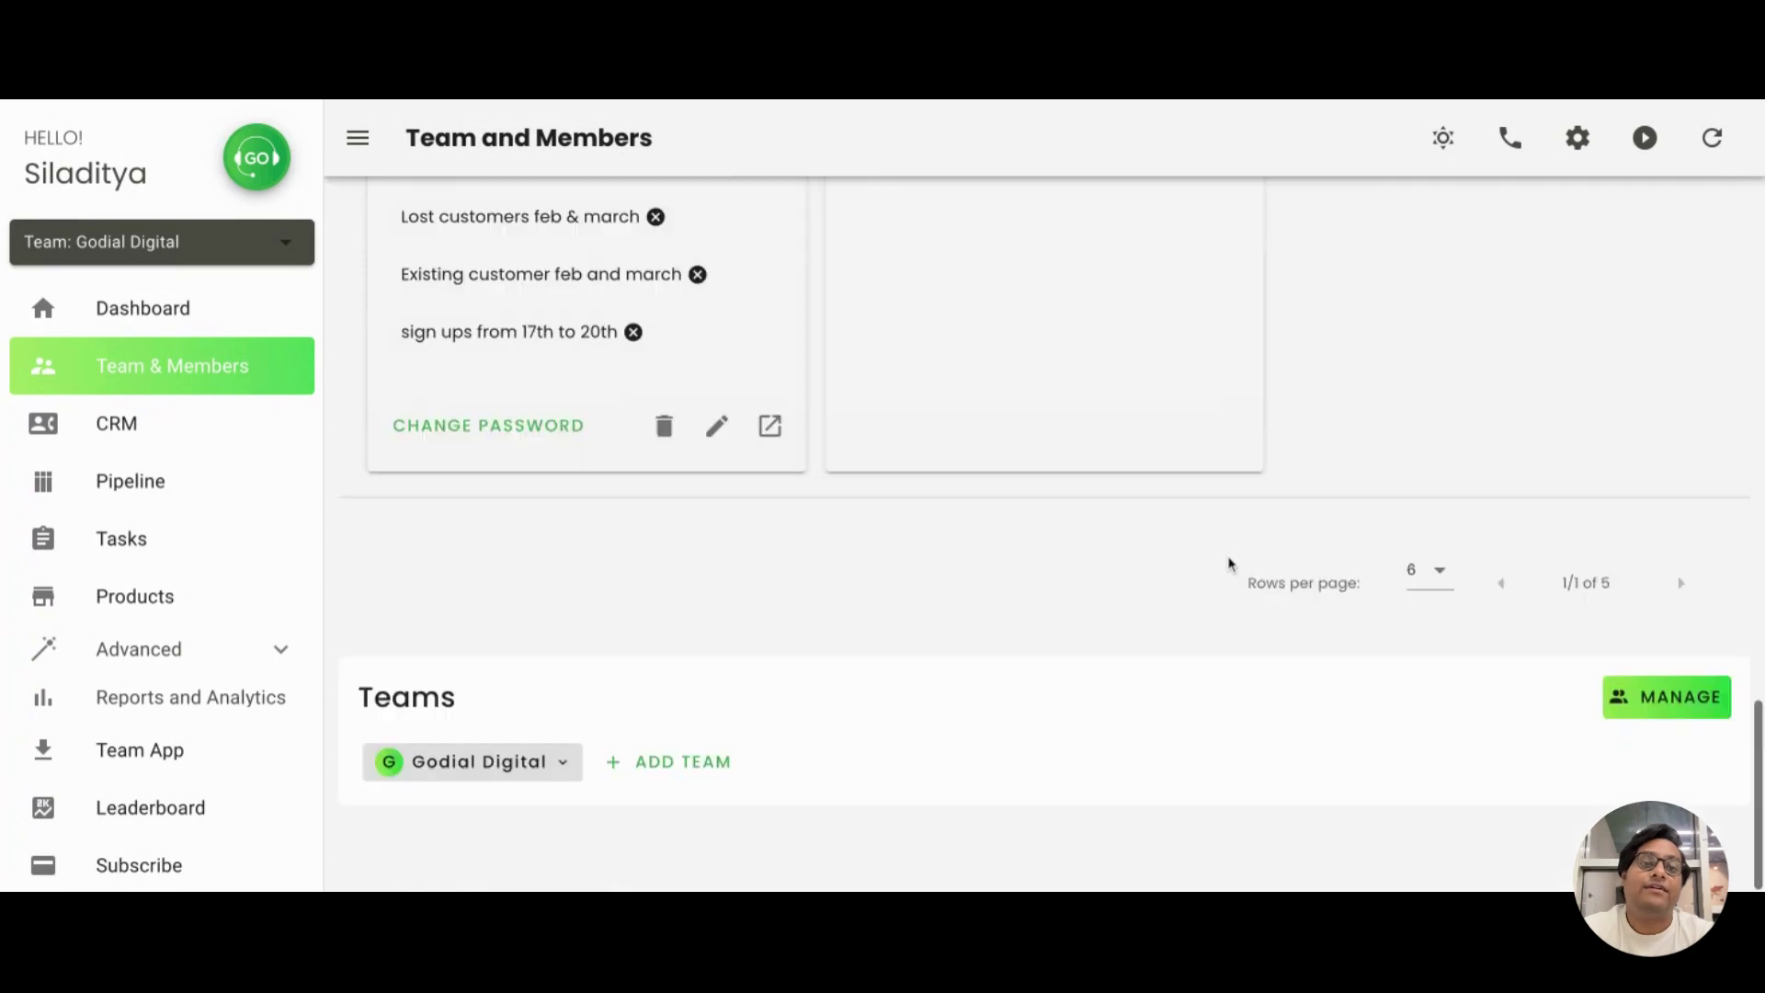
{"action": "scroll", "coordinate": [1232, 565], "scroll_direction": "up", "scroll_amount": 10}
{"action": "scroll", "coordinate": [1468, 389], "scroll_direction": "up", "scroll_amount": 5}
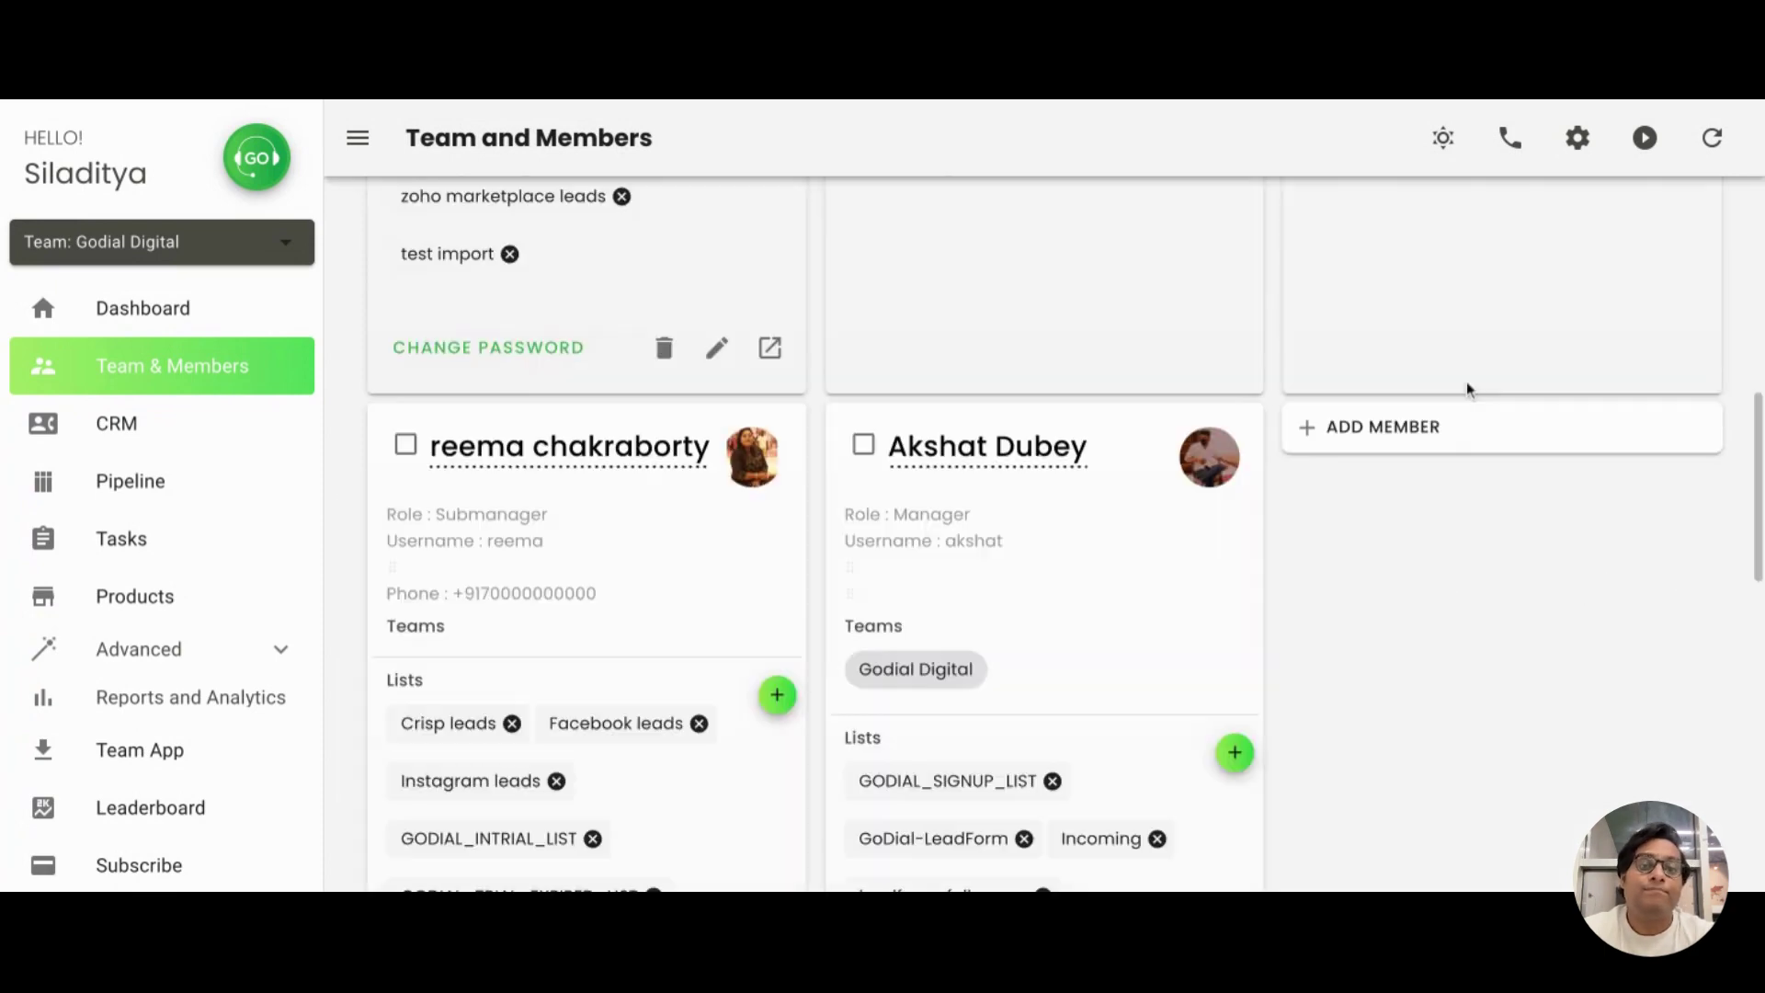
Start a new member, entering the member's name, enabling Set Password, and filling in the e-mail address
{"action": "left_click", "coordinate": [1451, 442]}
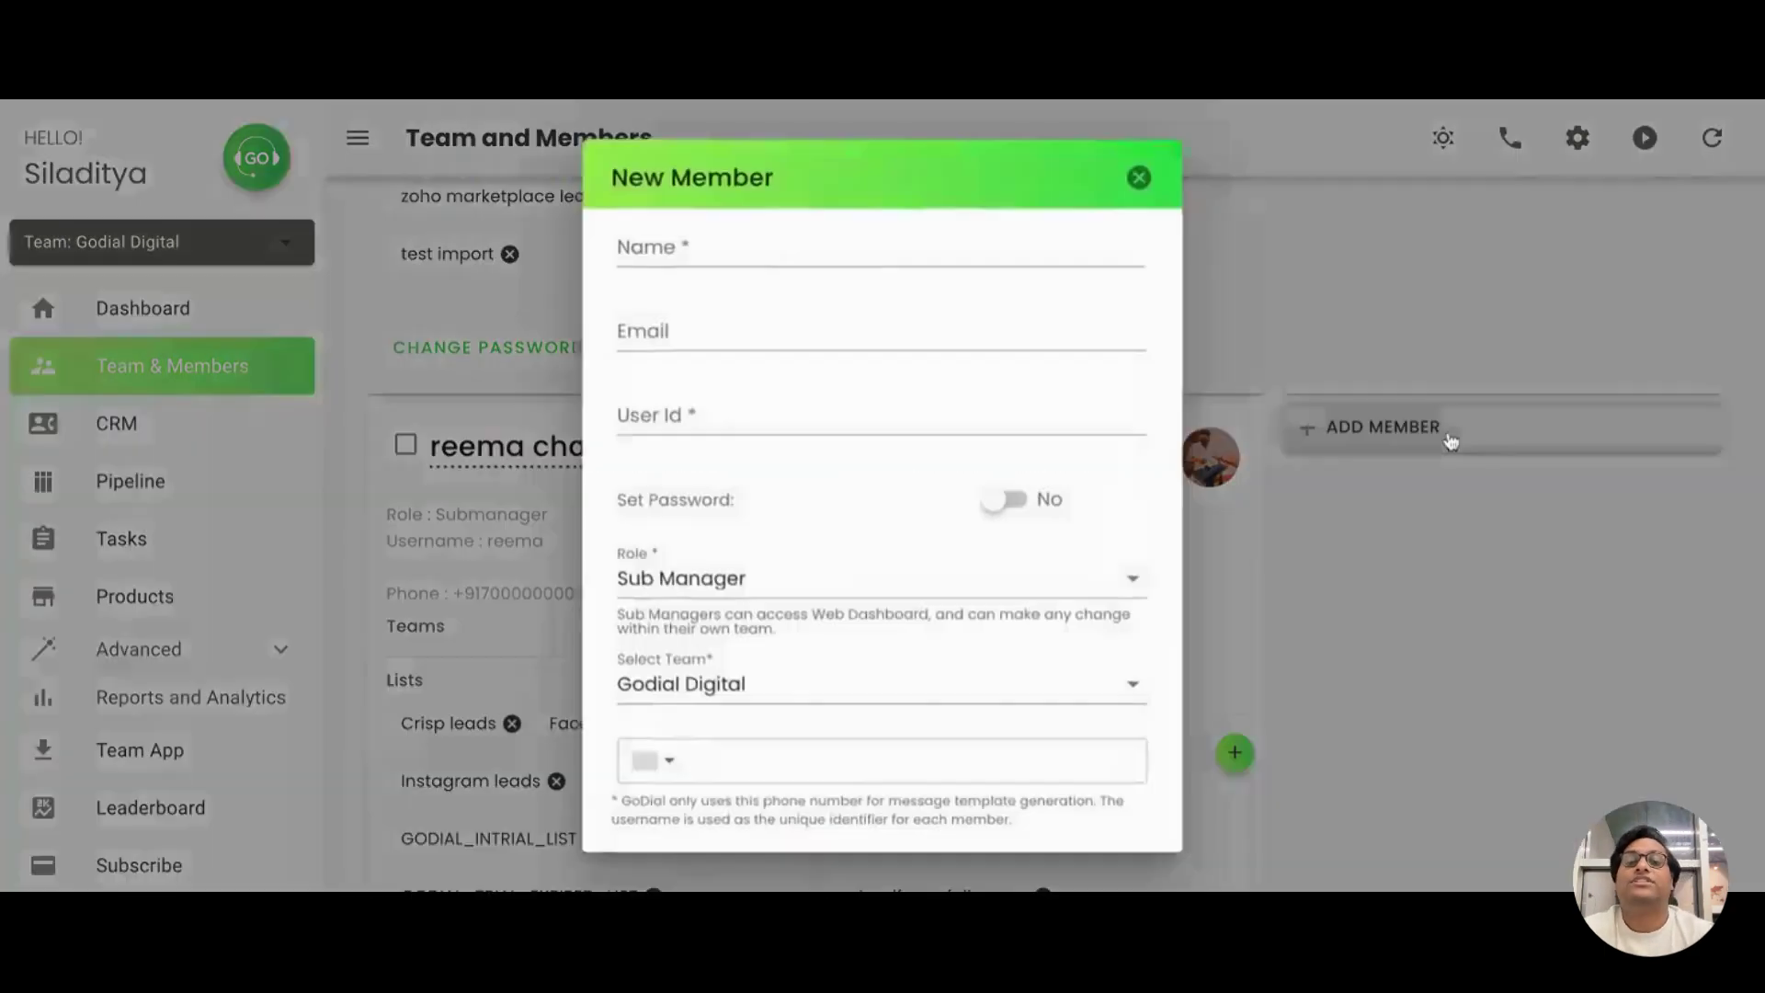
{"action": "scroll", "coordinate": [1003, 308], "scroll_direction": "down", "scroll_amount": 1}
{"action": "left_click", "coordinate": [909, 258]}
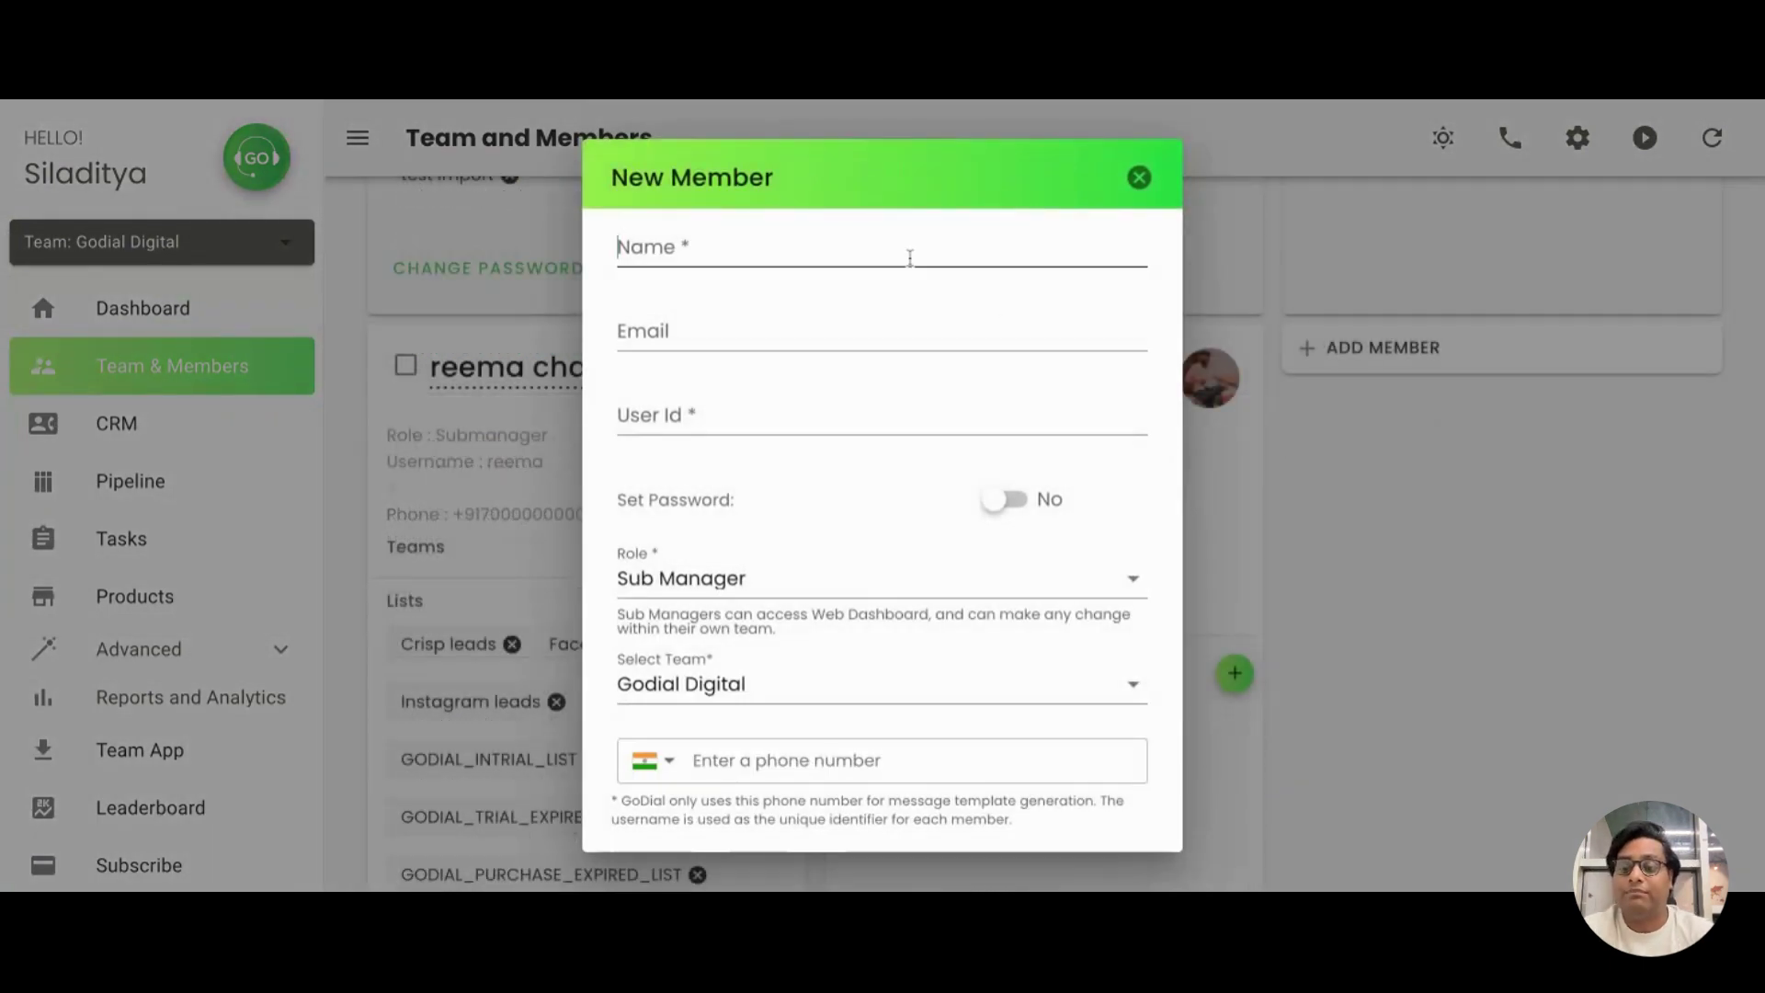
{"action": "type", "text": "ABC"}
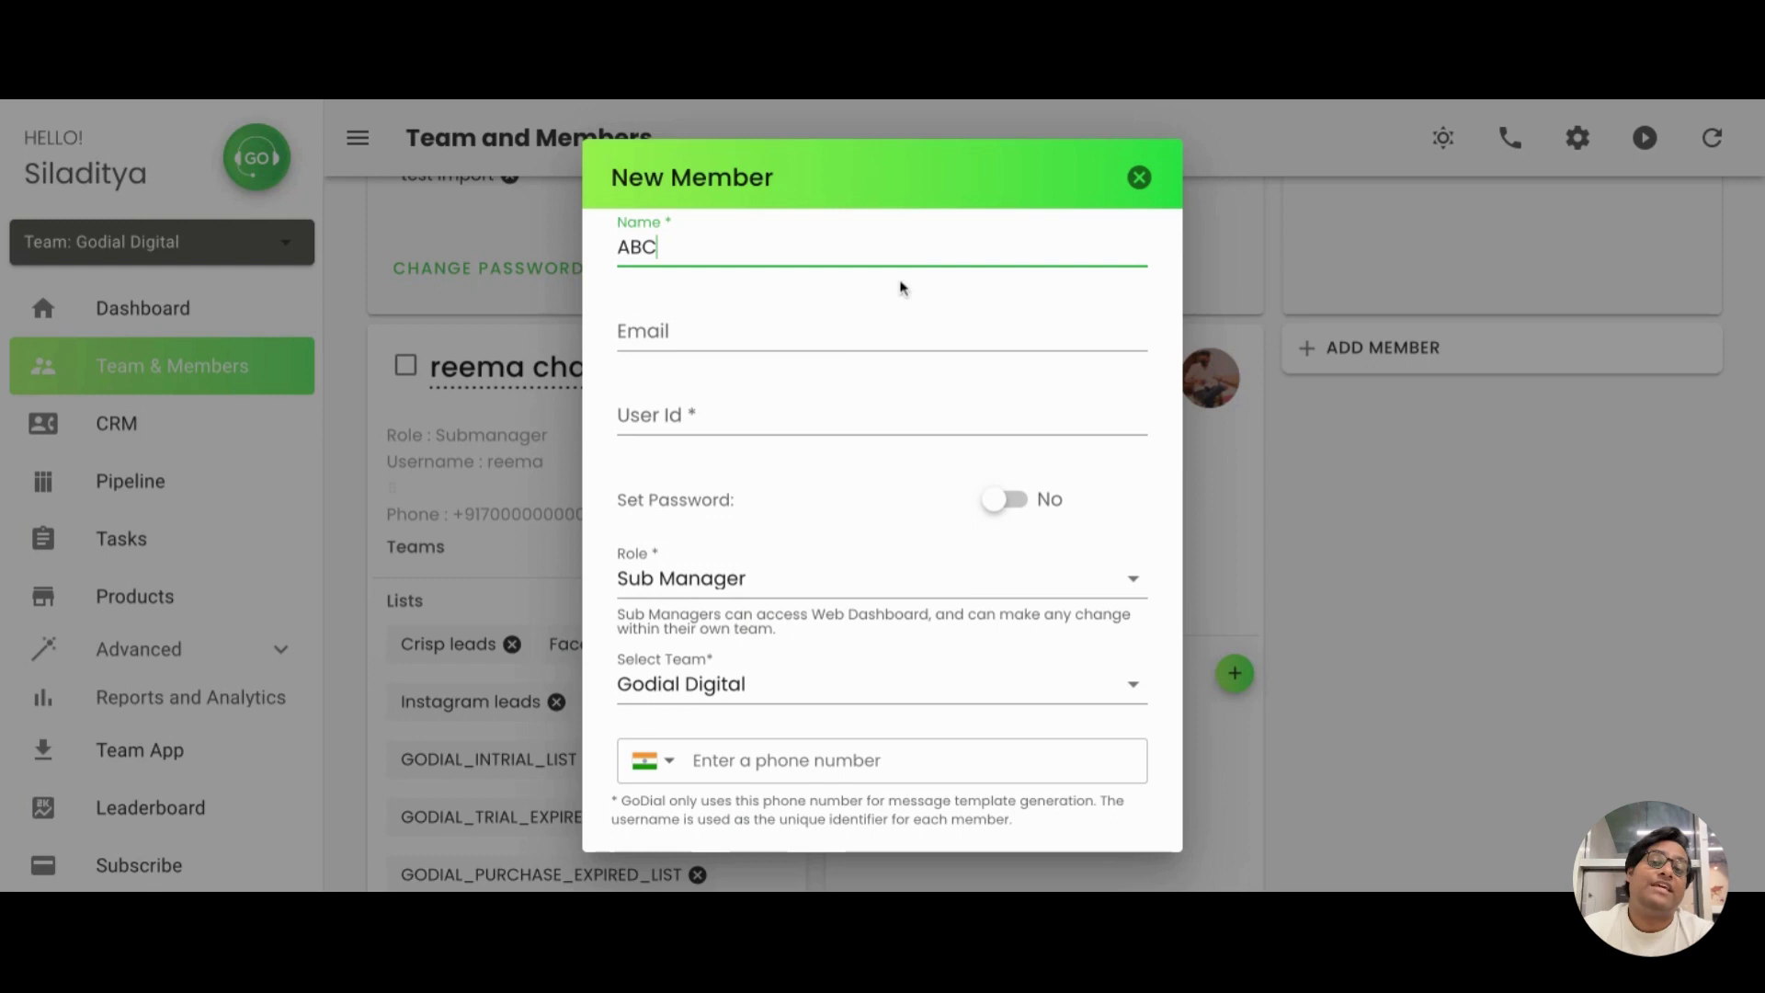
{"action": "left_click", "coordinate": [845, 349]}
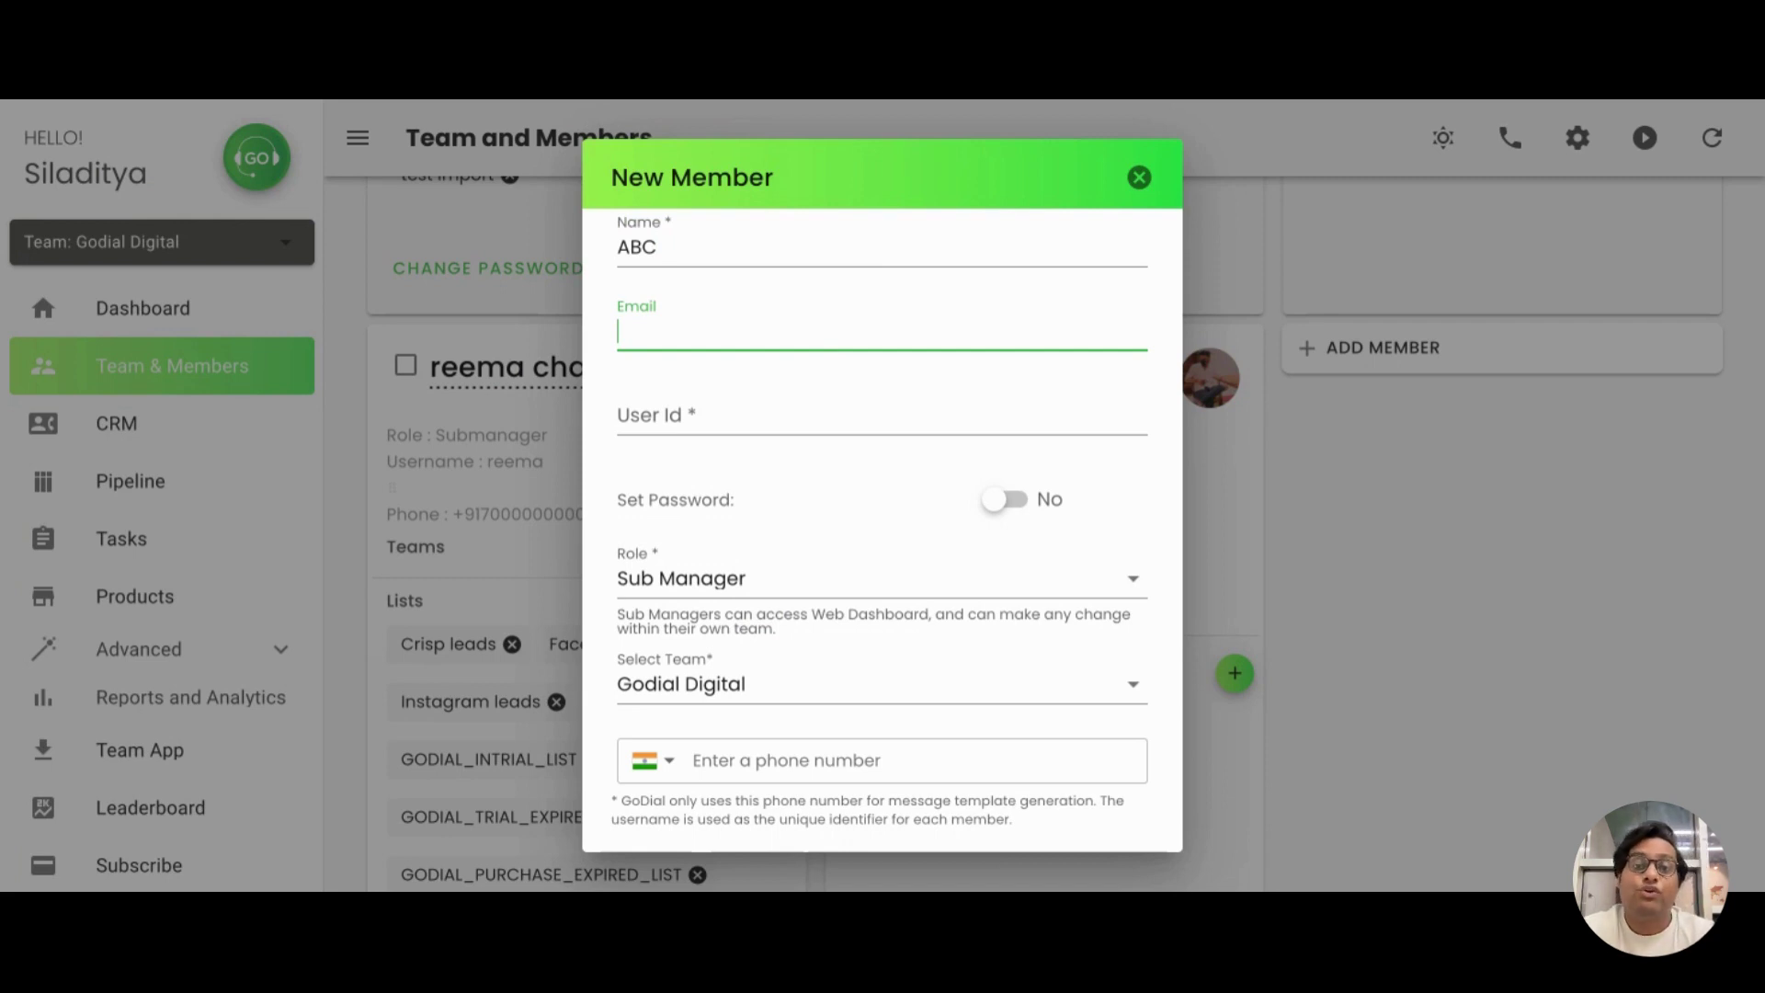
{"action": "left_click", "coordinate": [1001, 501]}
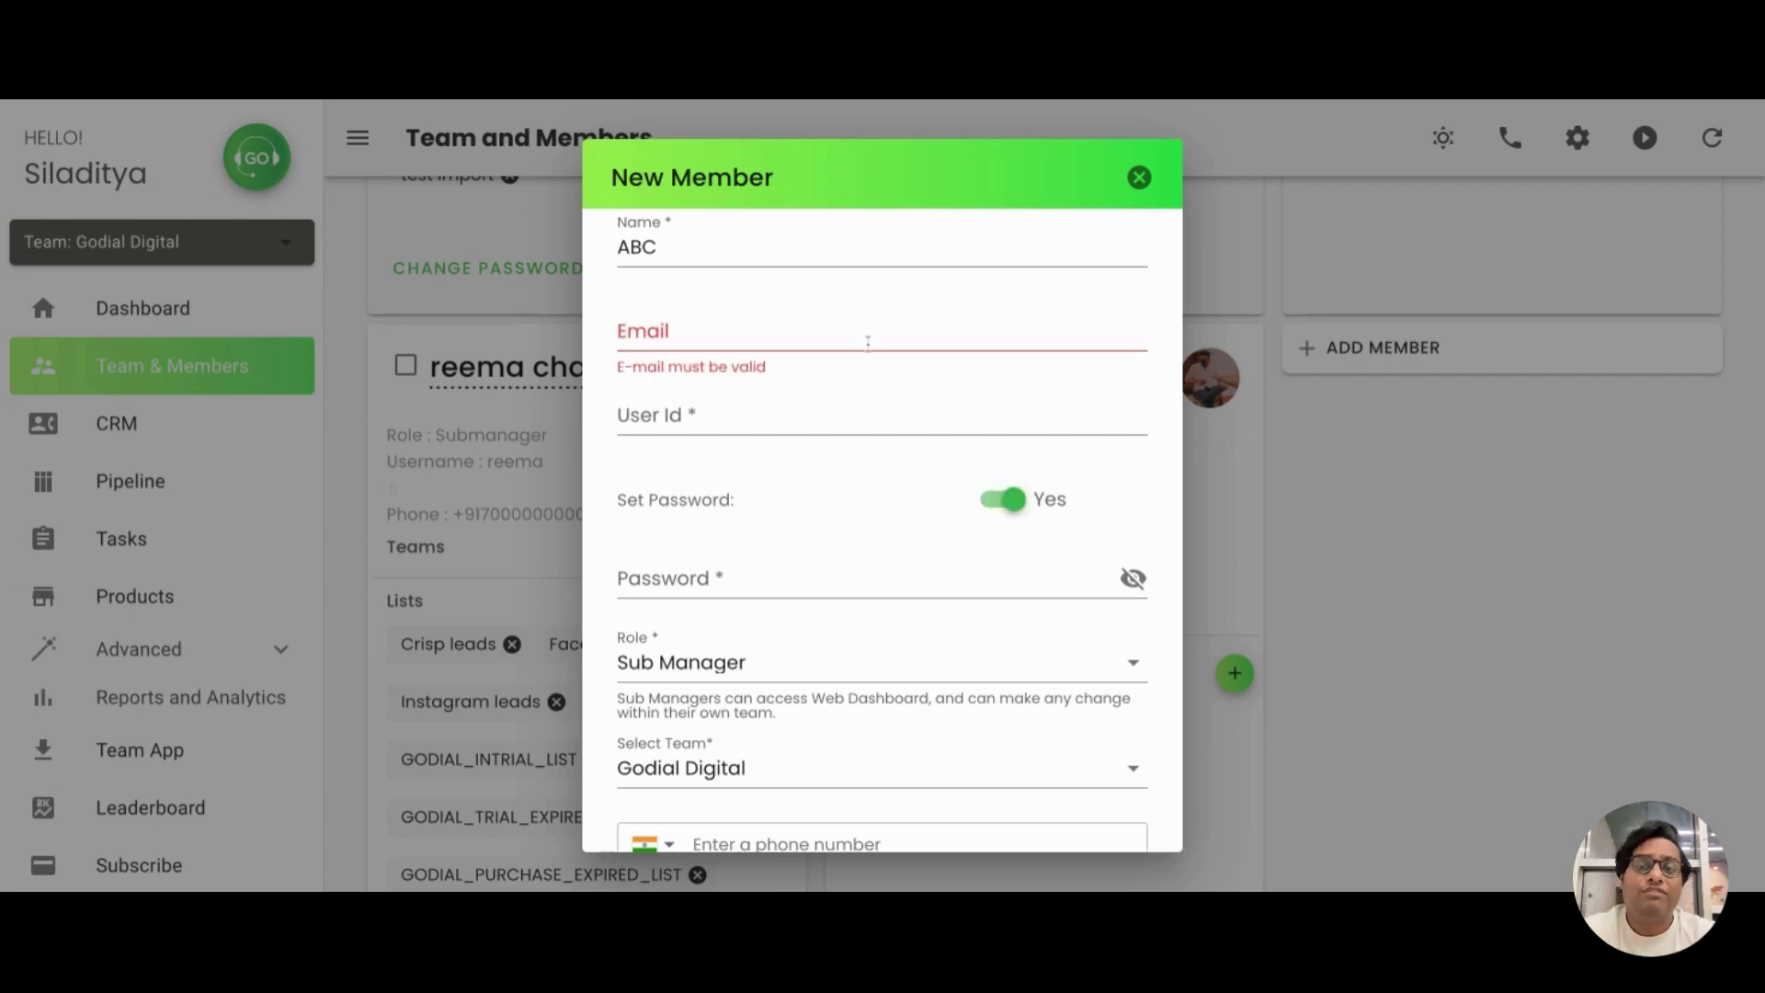
{"action": "left_click", "coordinate": [634, 332]}
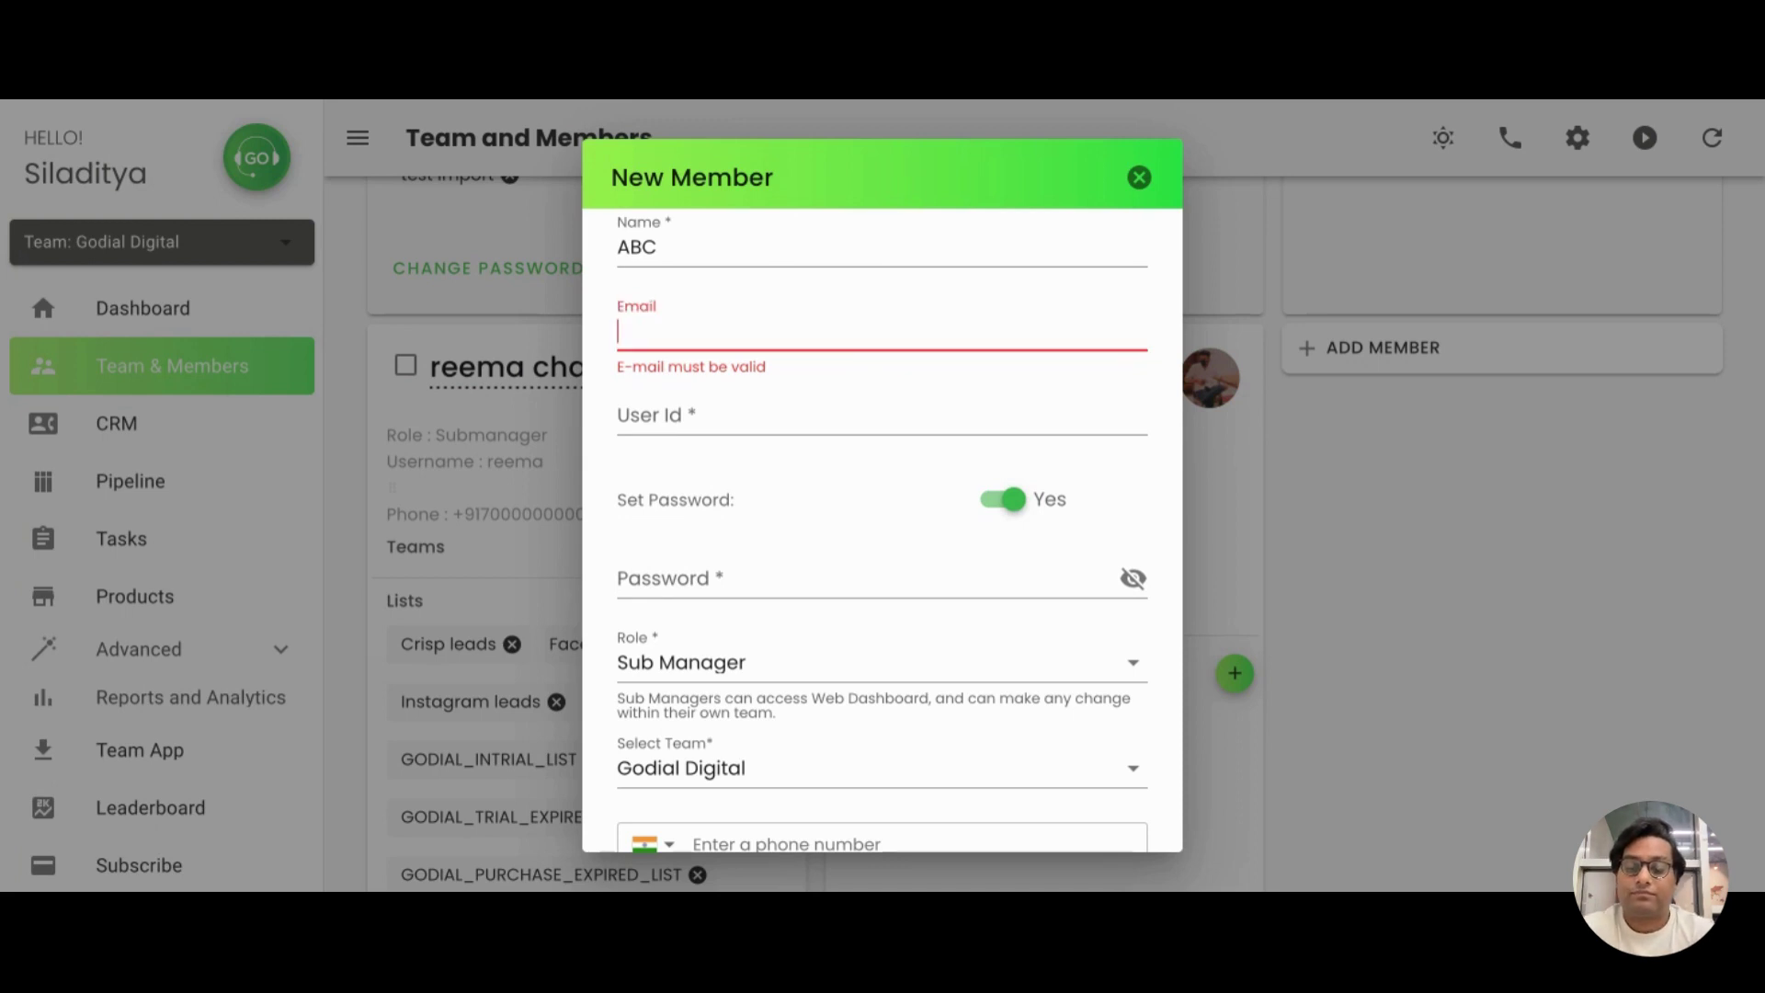
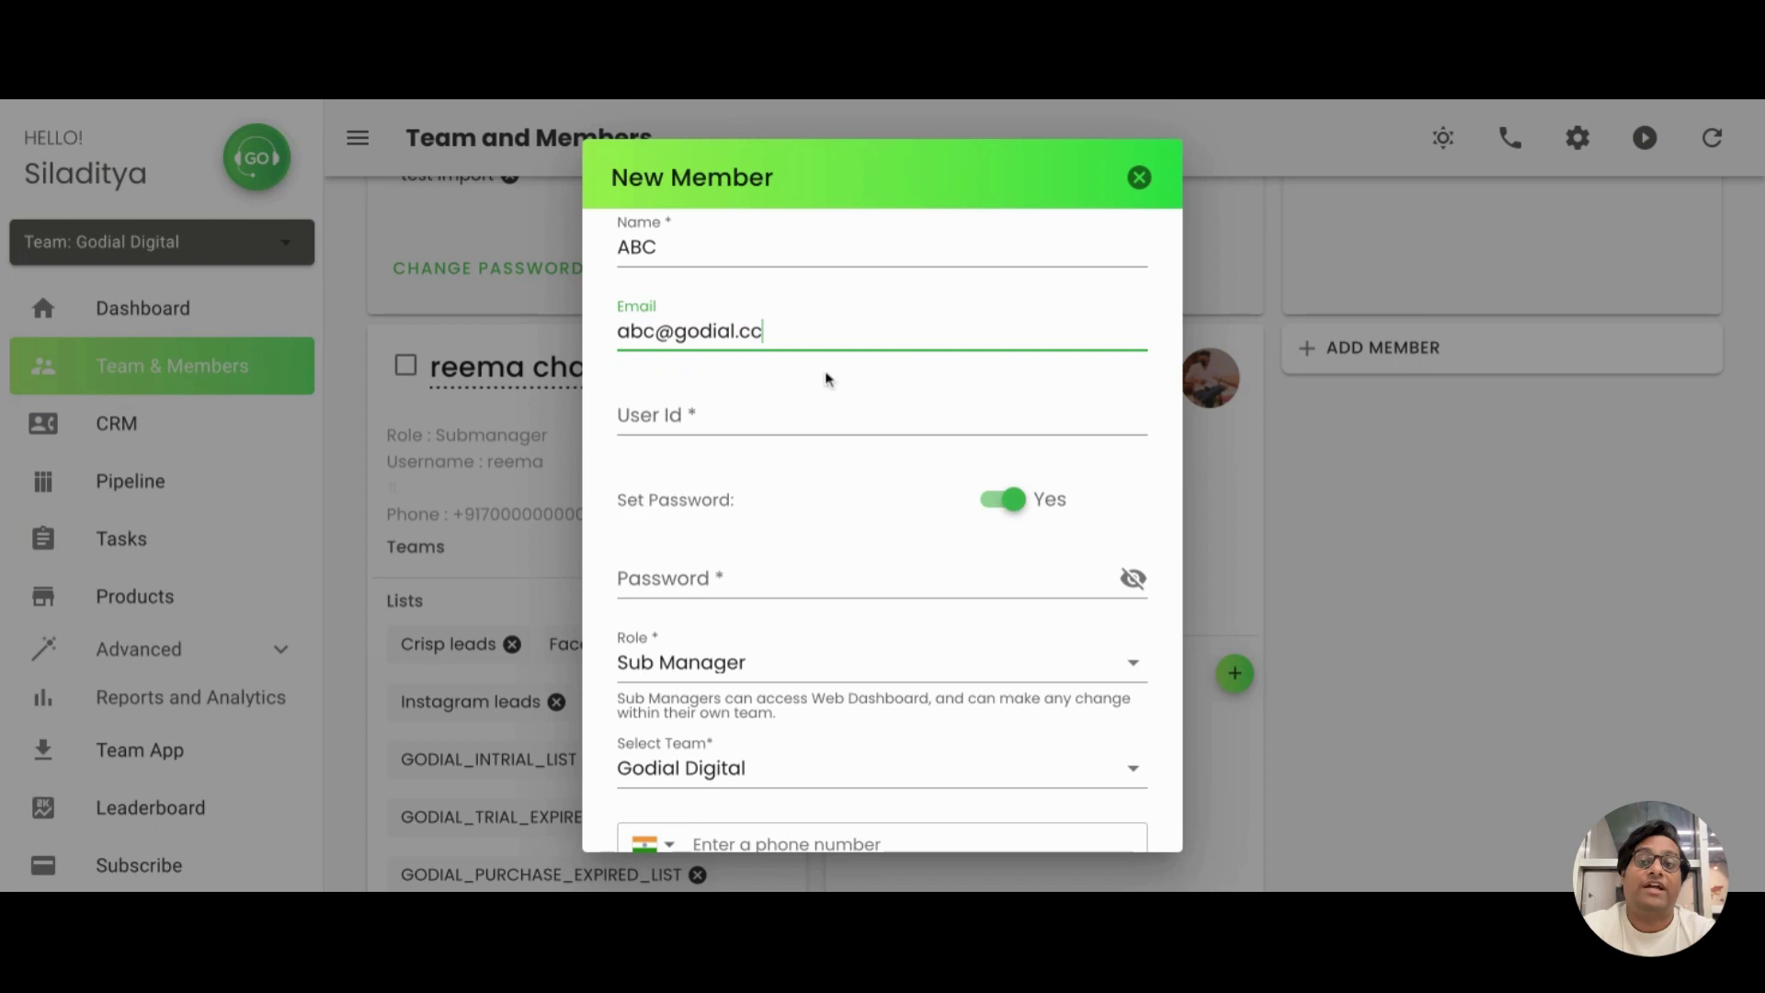
Fill in a User Id for the new member and recheck the entered name
{"action": "left_click", "coordinate": [763, 422]}
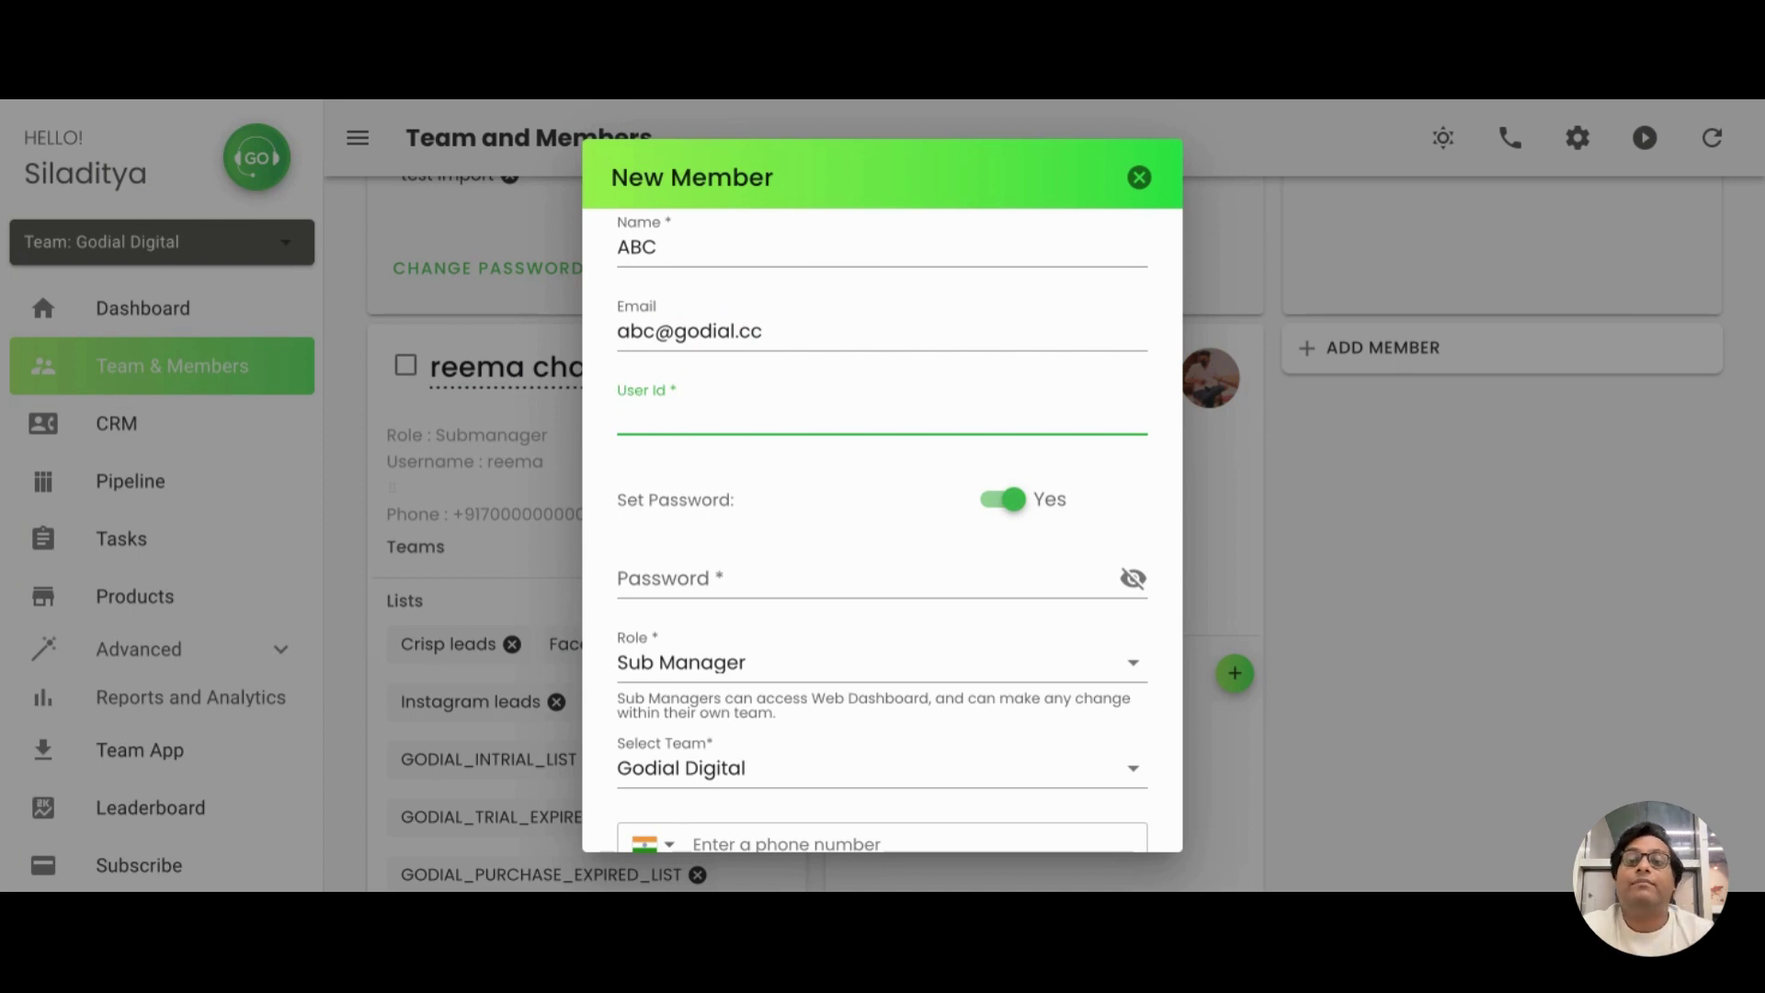
{"action": "type", "text": "g"}
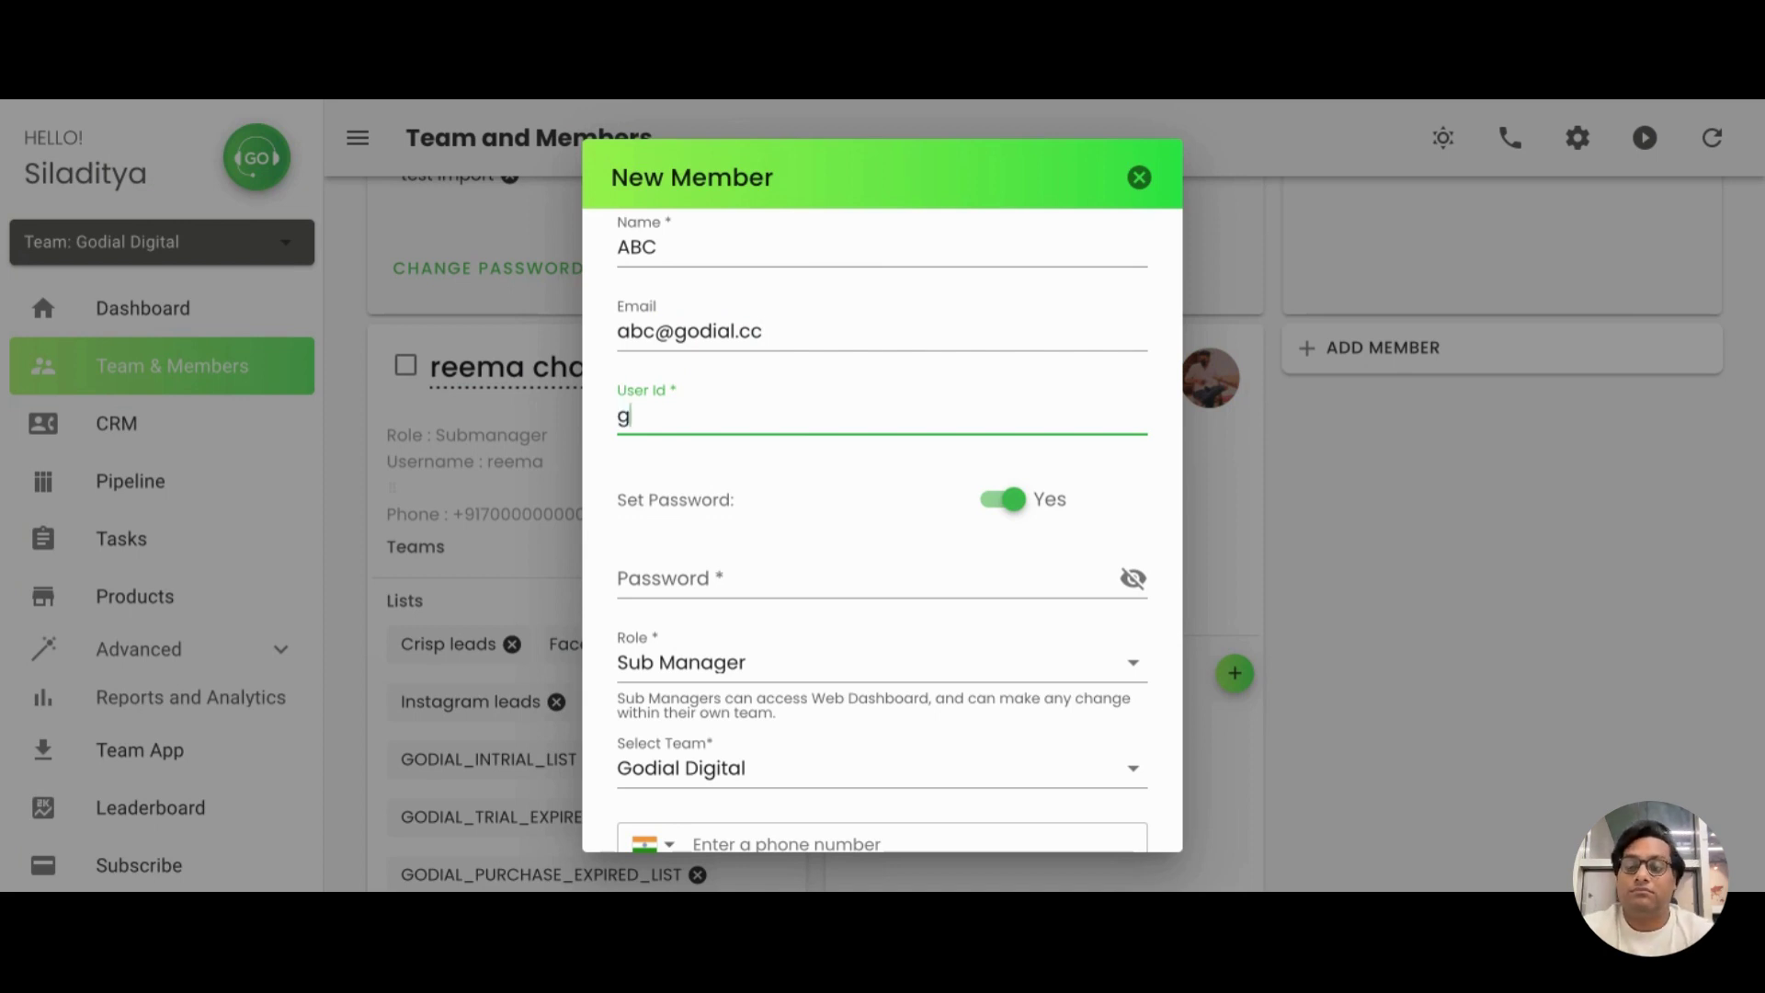
{"action": "type", "text": "odial1"}
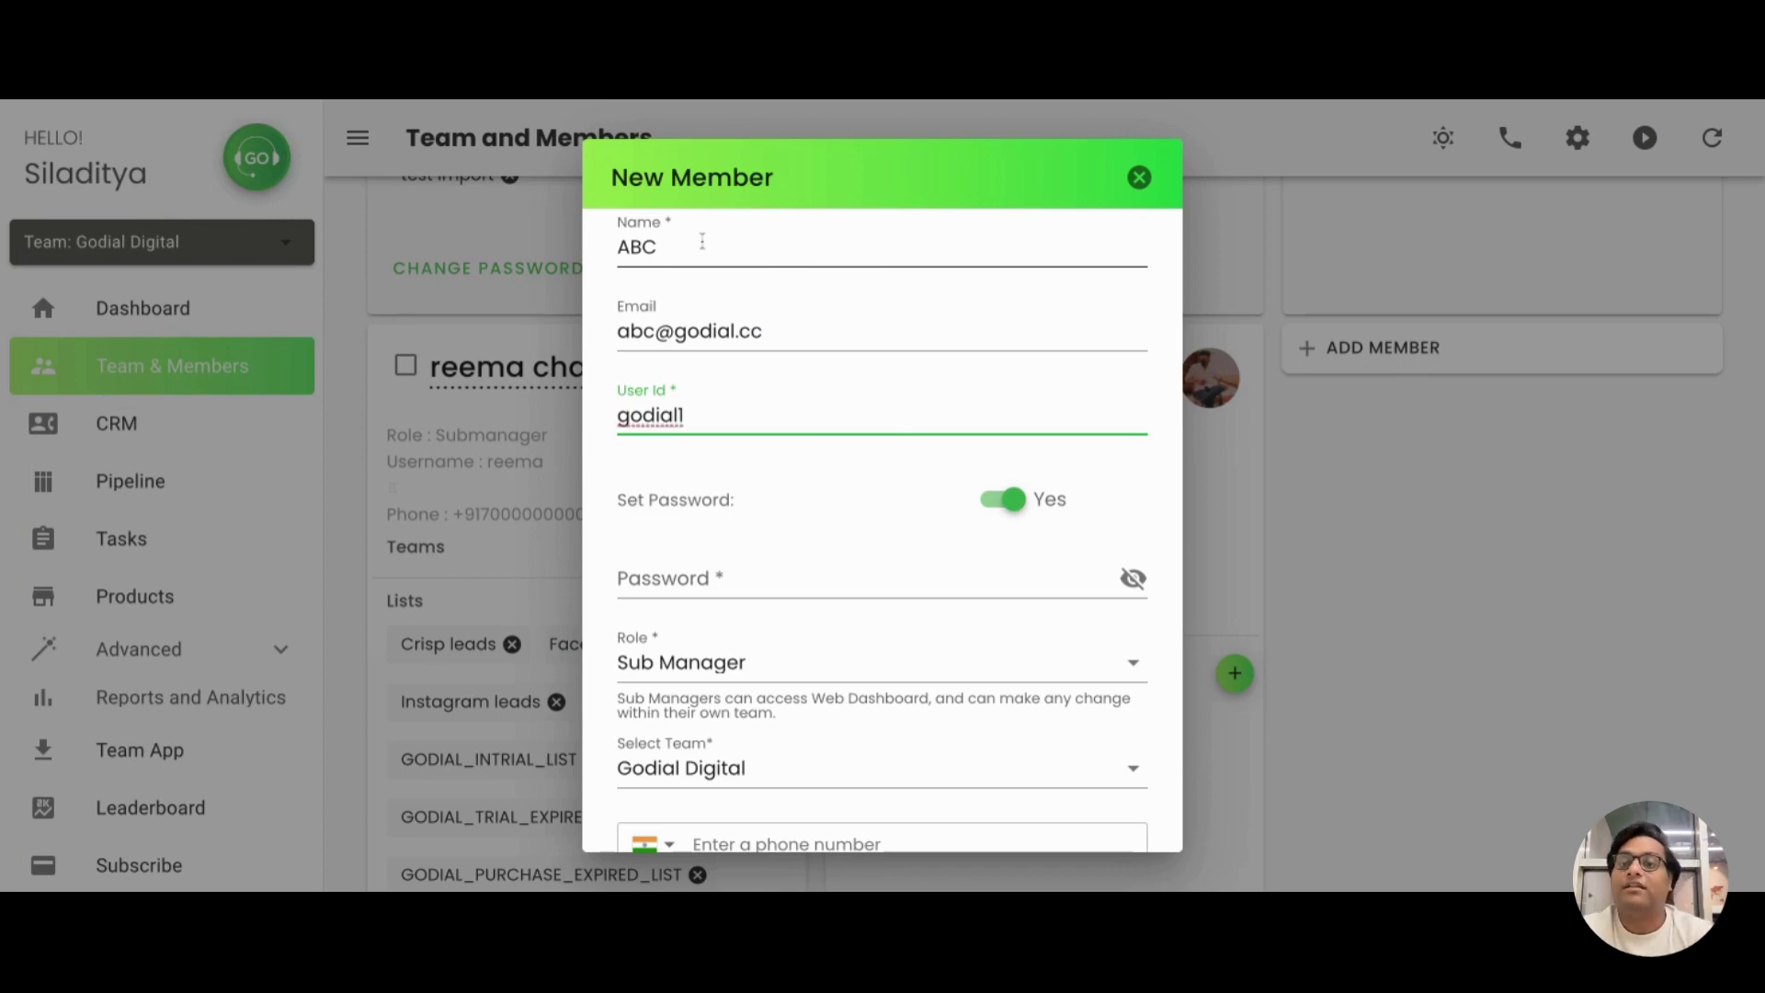
{"action": "left_click", "coordinate": [702, 242]}
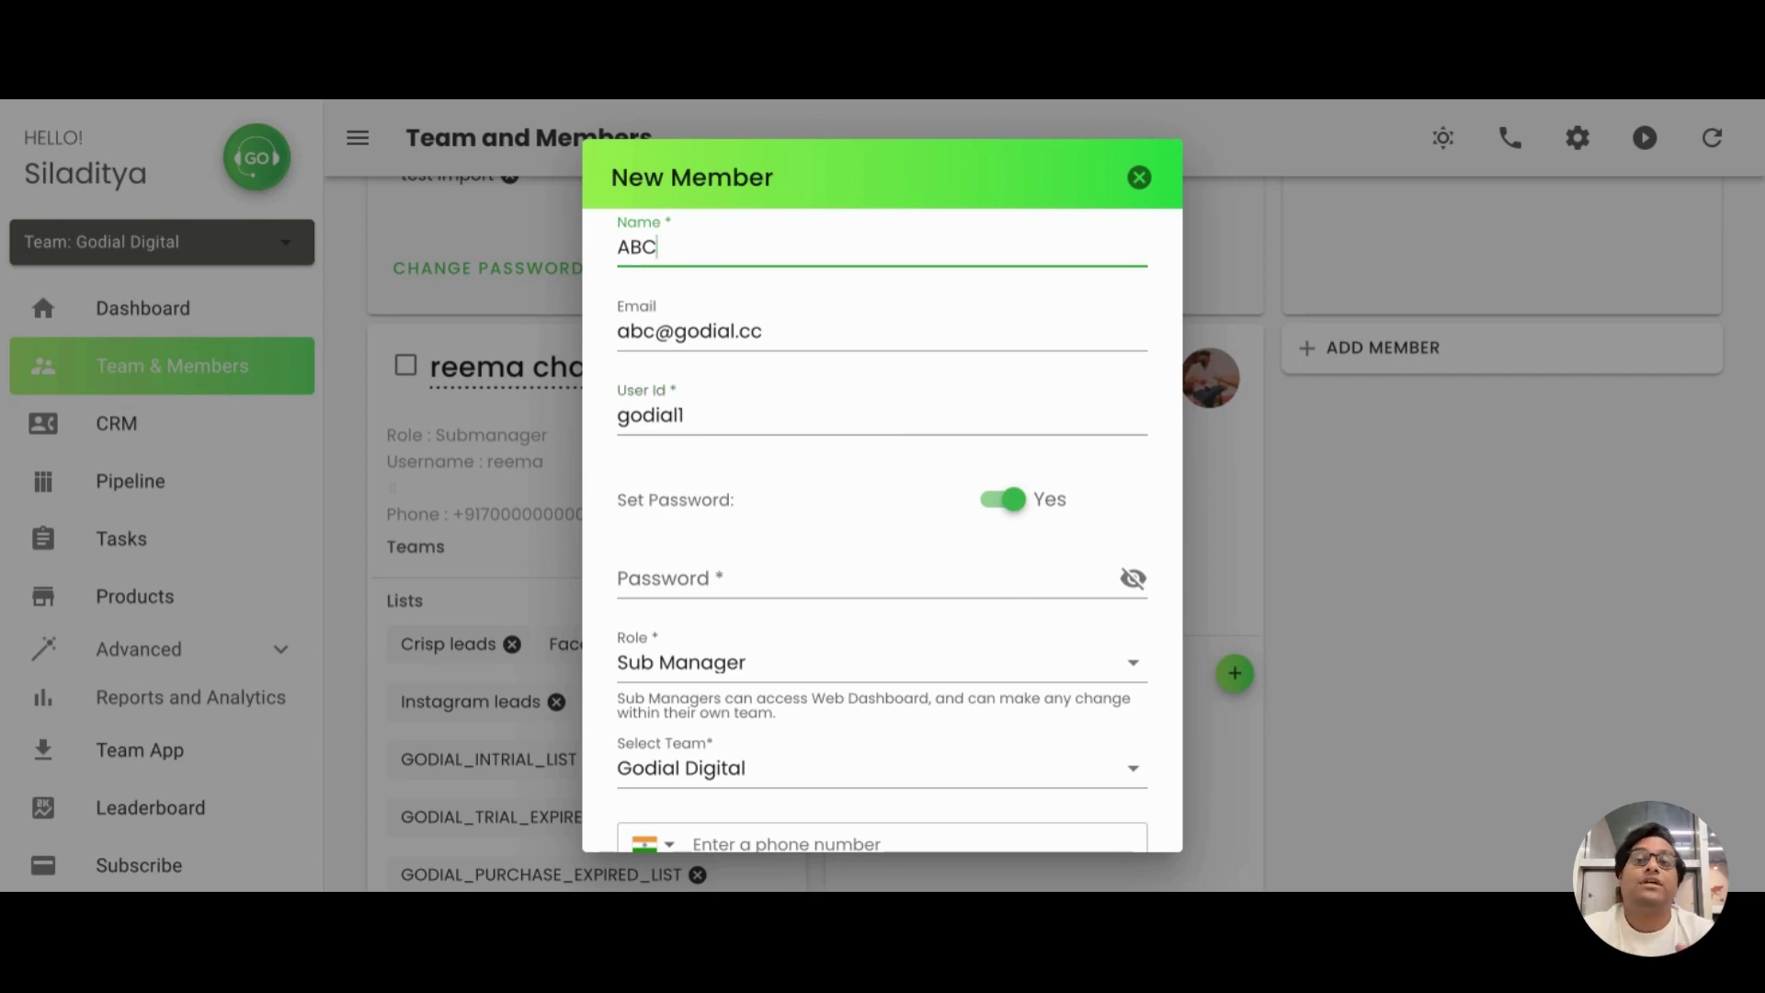
{"action": "left_click", "coordinate": [705, 579]}
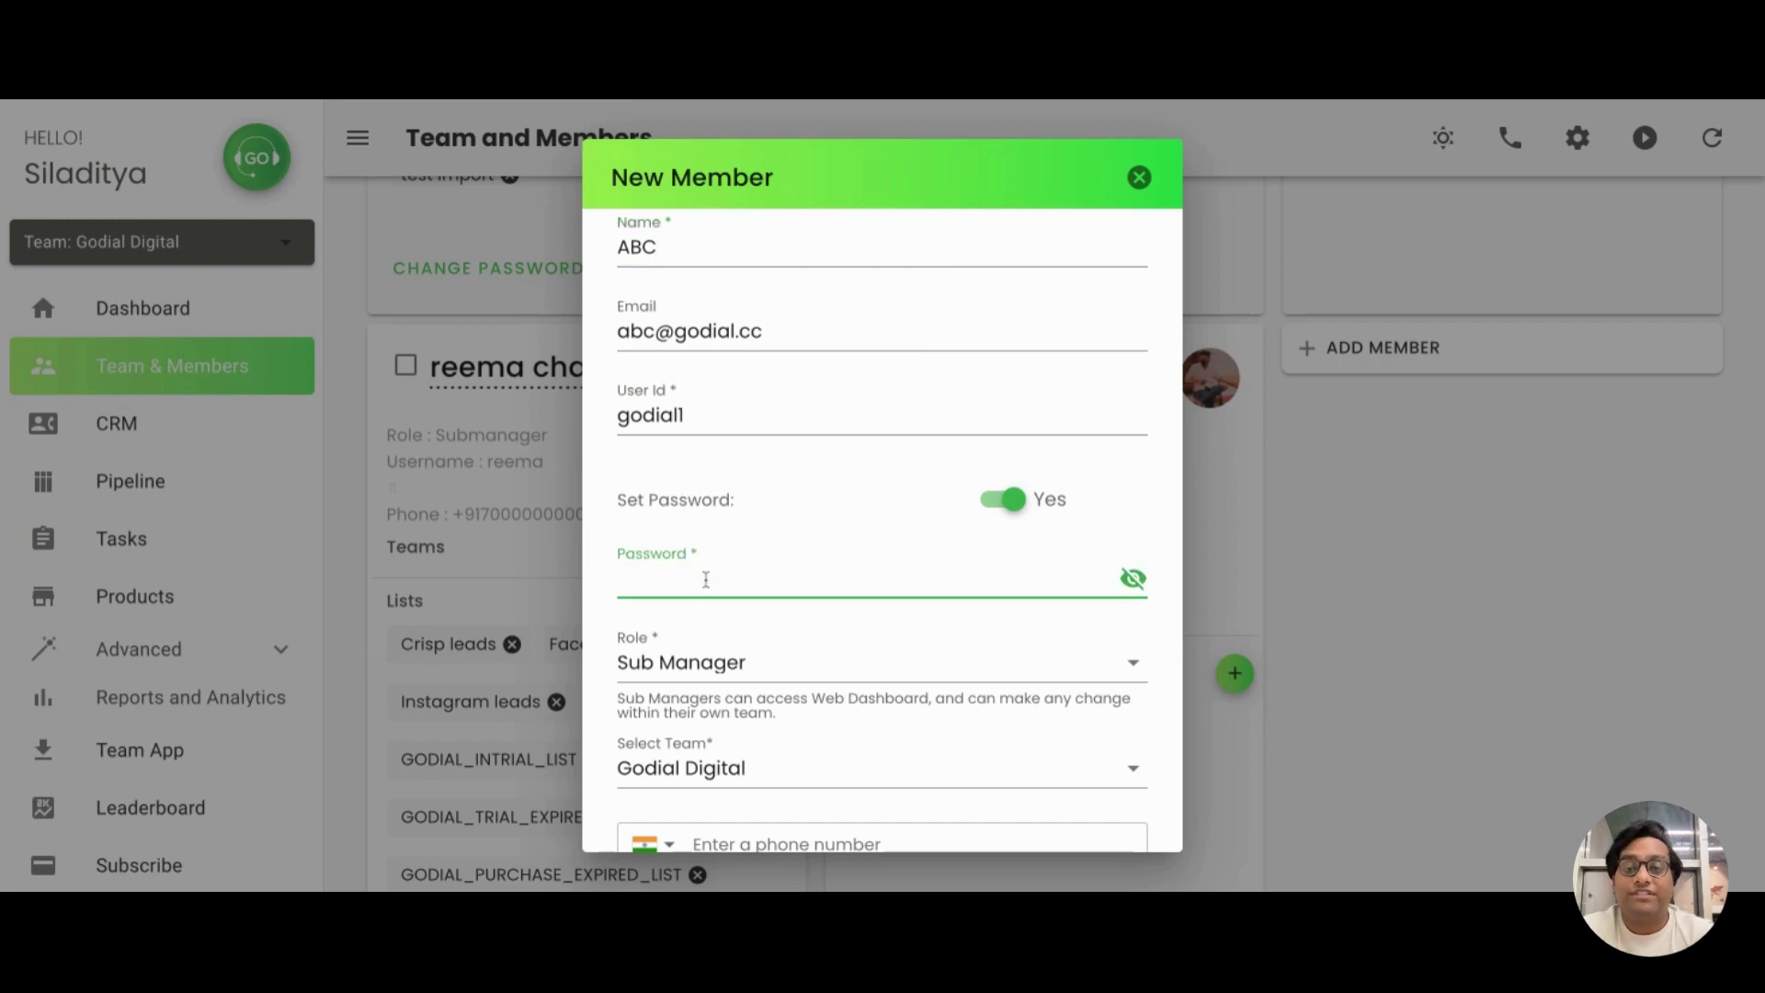
Enter the new member's password in the Password field
{"action": "left_click", "coordinate": [753, 523]}
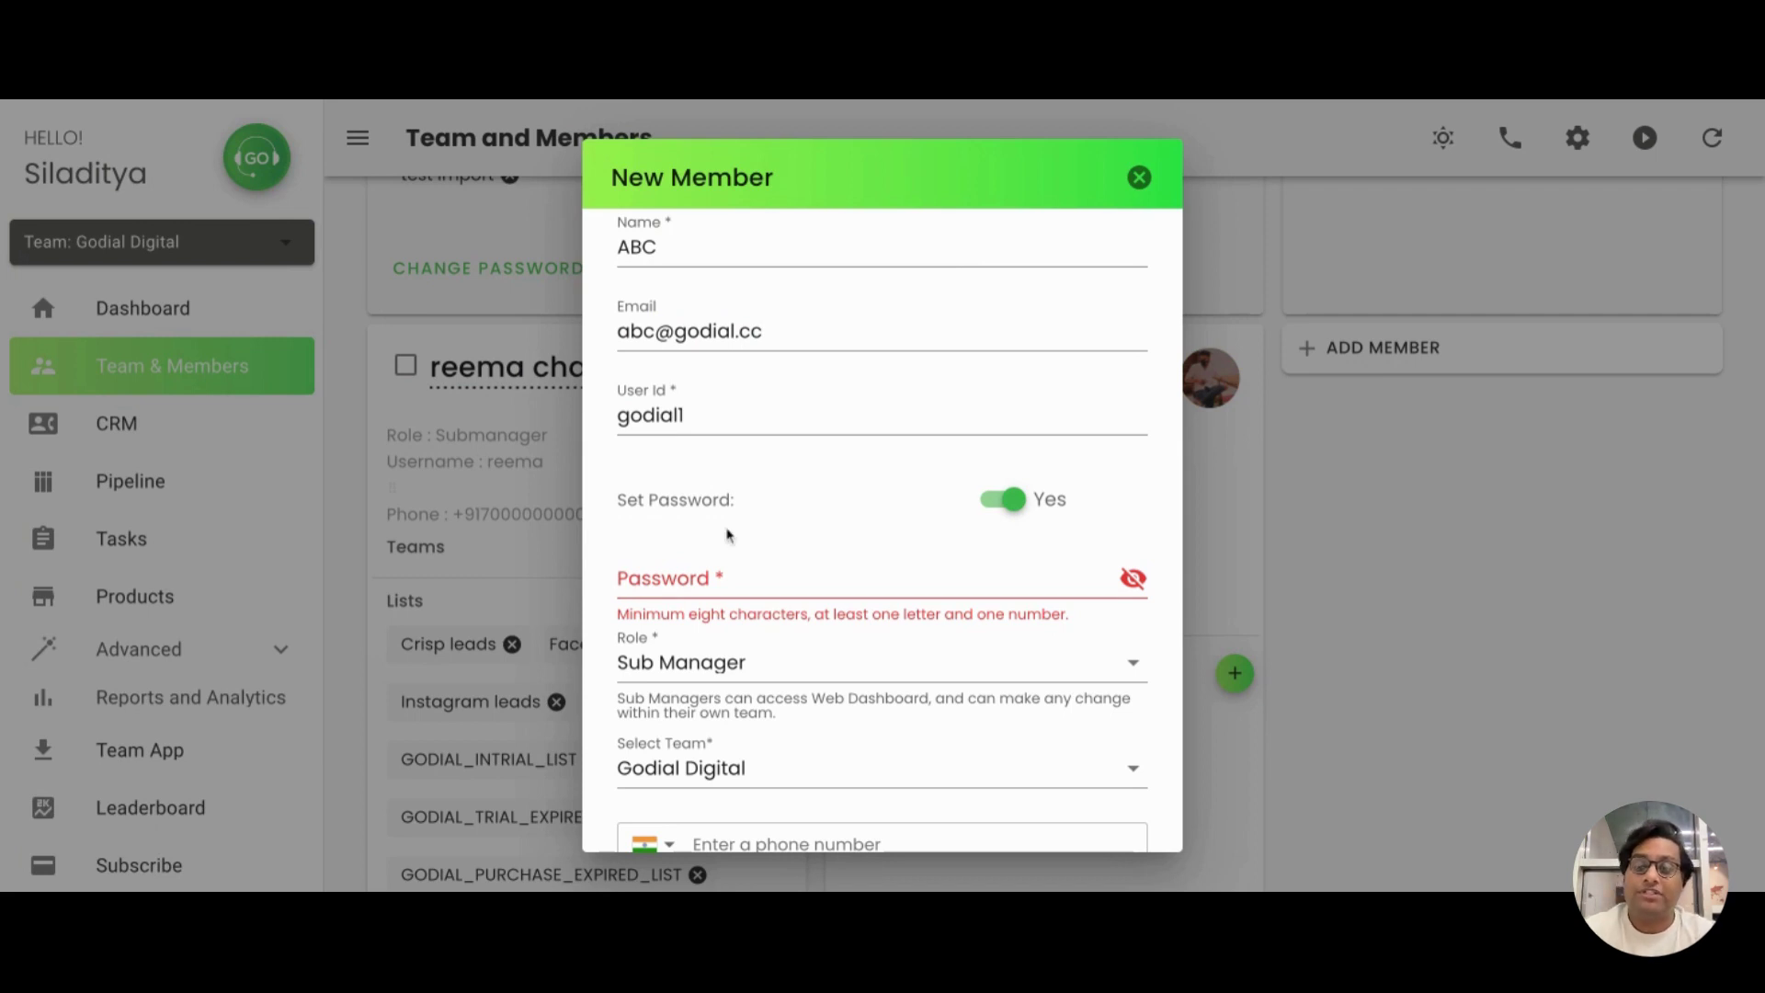
{"action": "left_click", "coordinate": [691, 570]}
{"action": "type", "text": "abc"}
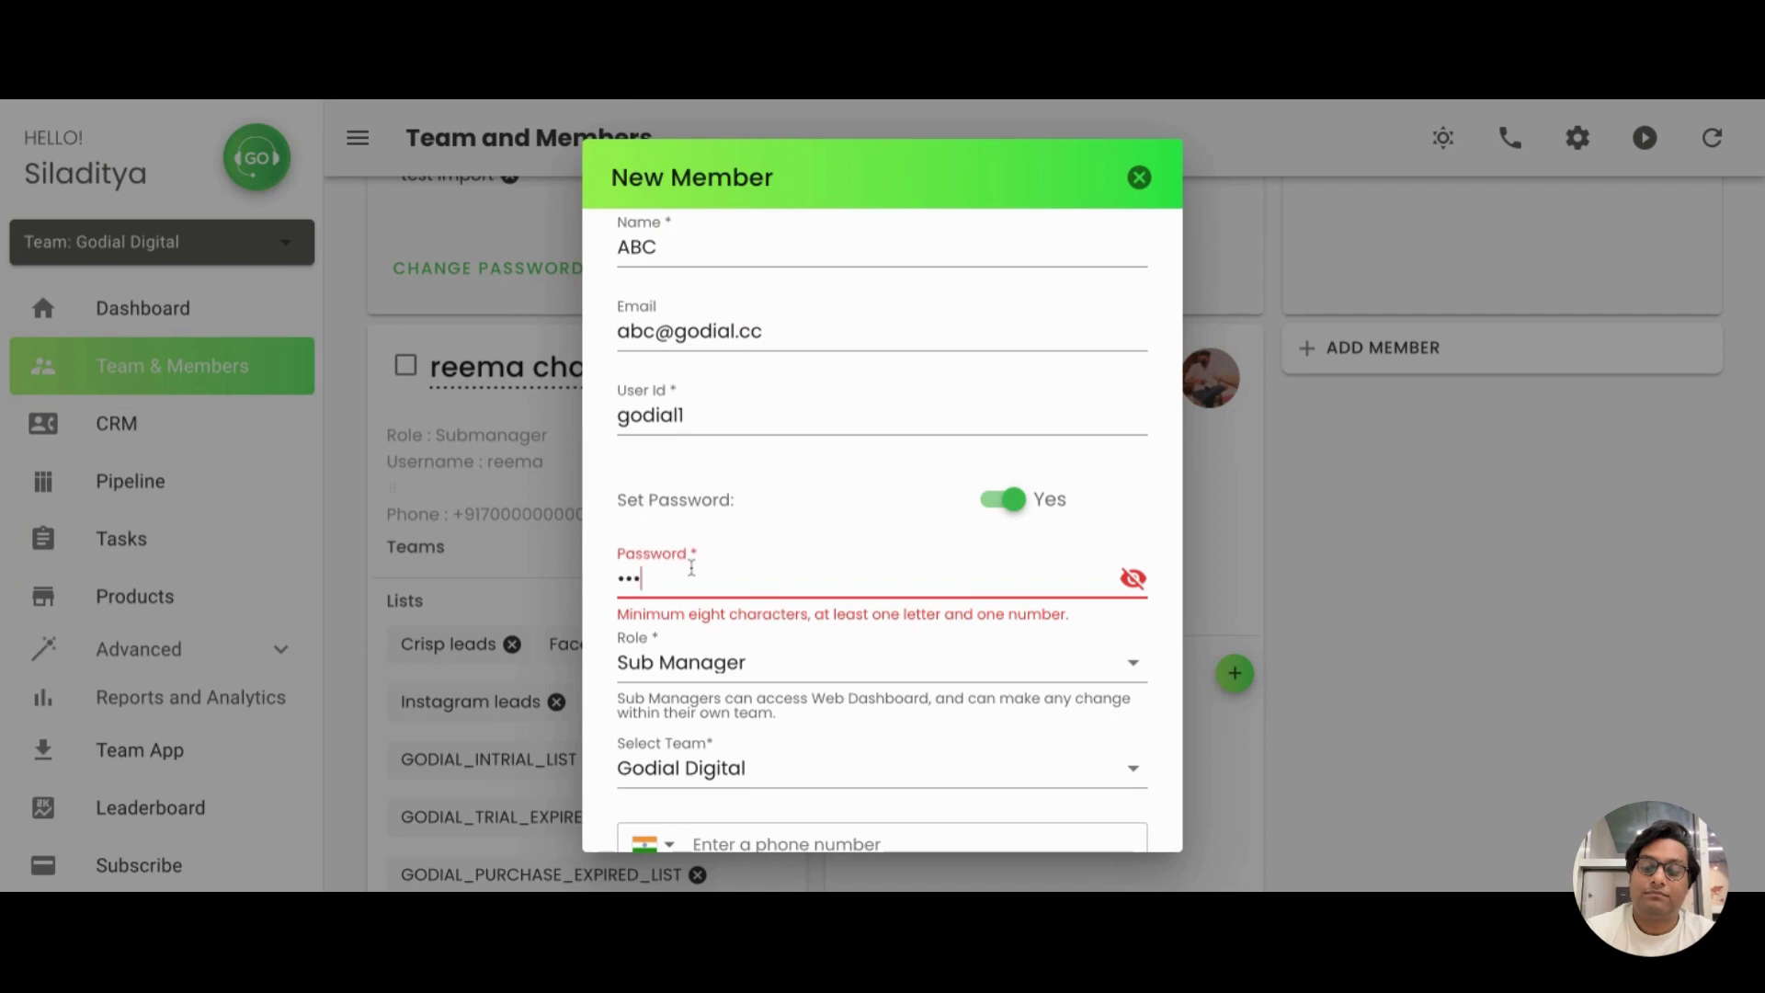
{"action": "type", "text": "123"}
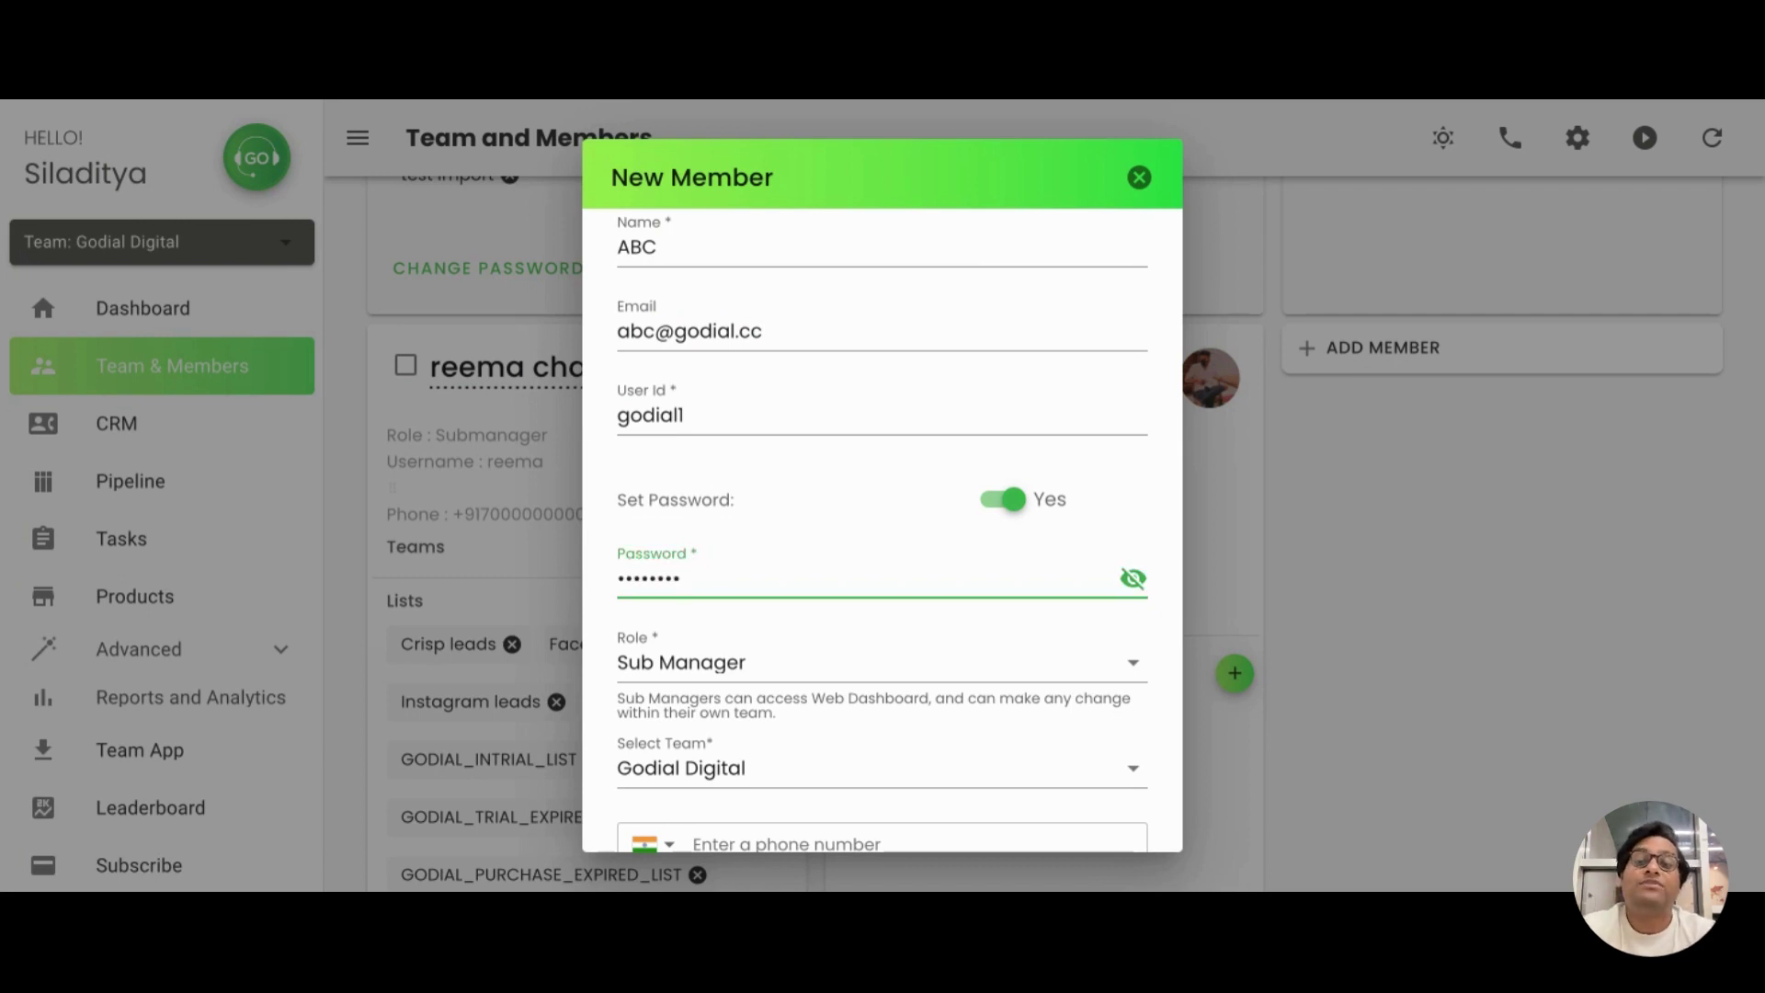
Change the new member's role from Sub Manager to Agent
{"action": "left_click", "coordinate": [817, 677]}
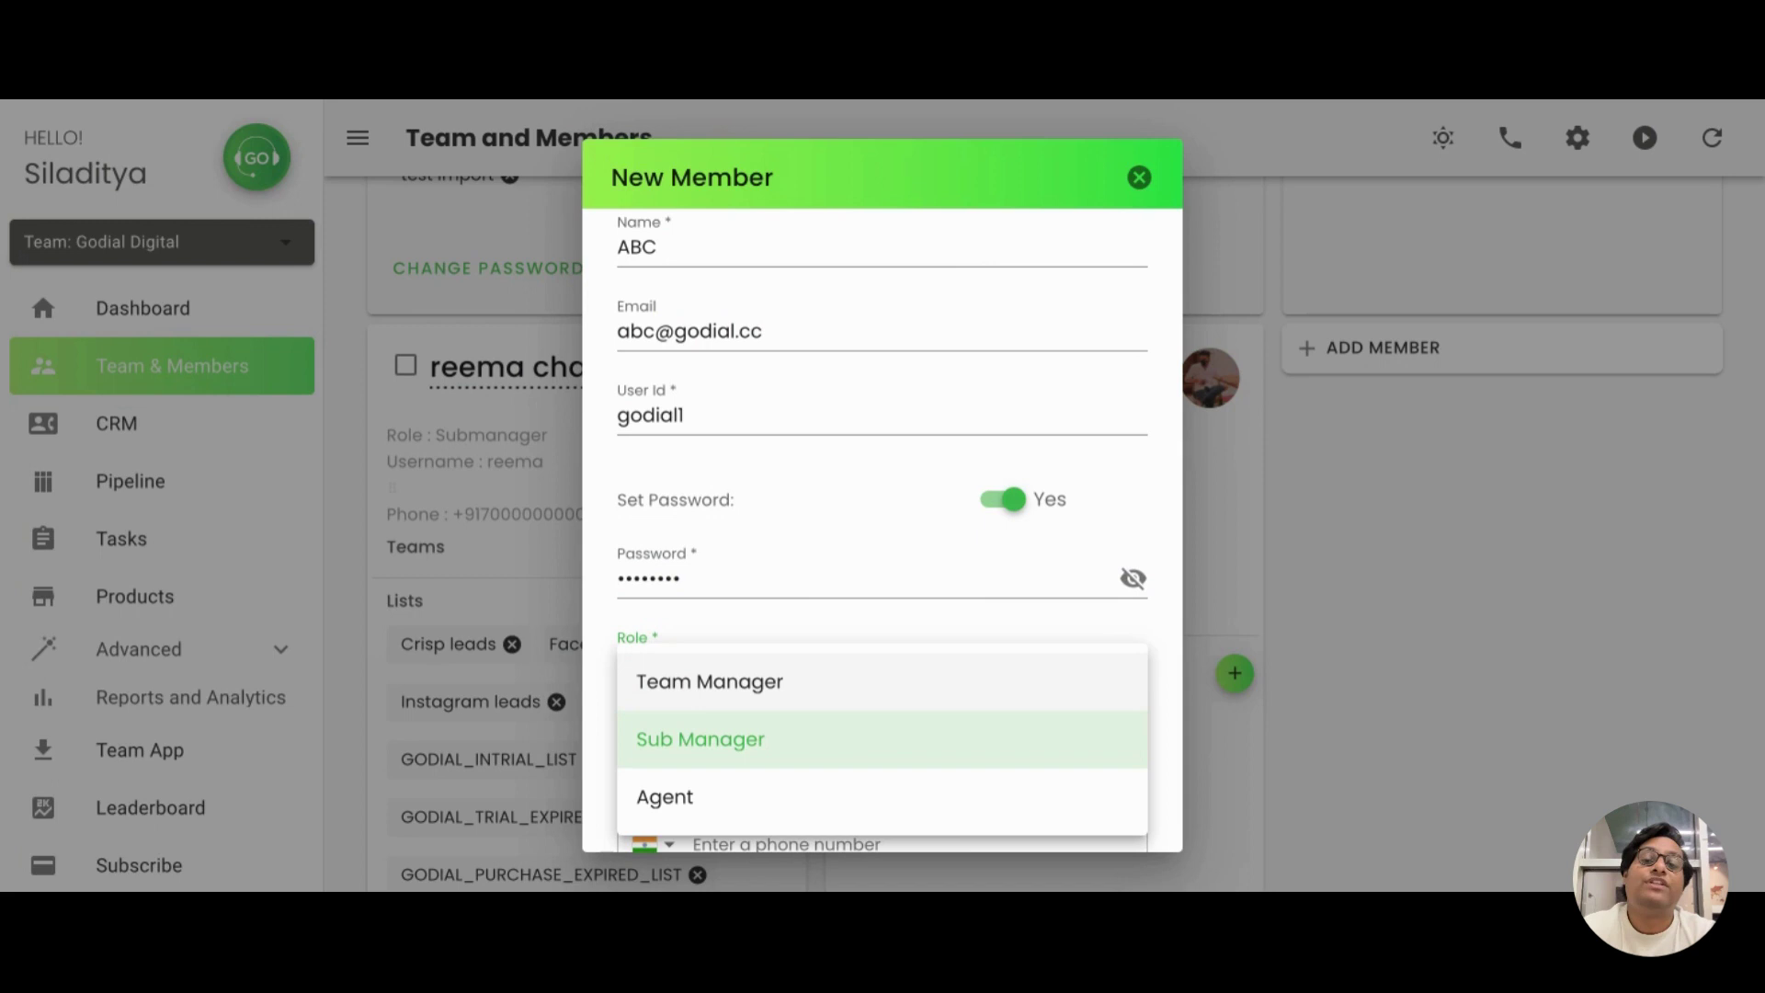
{"action": "left_click", "coordinate": [776, 788]}
{"action": "scroll", "coordinate": [776, 787], "scroll_direction": "down", "scroll_amount": 3}
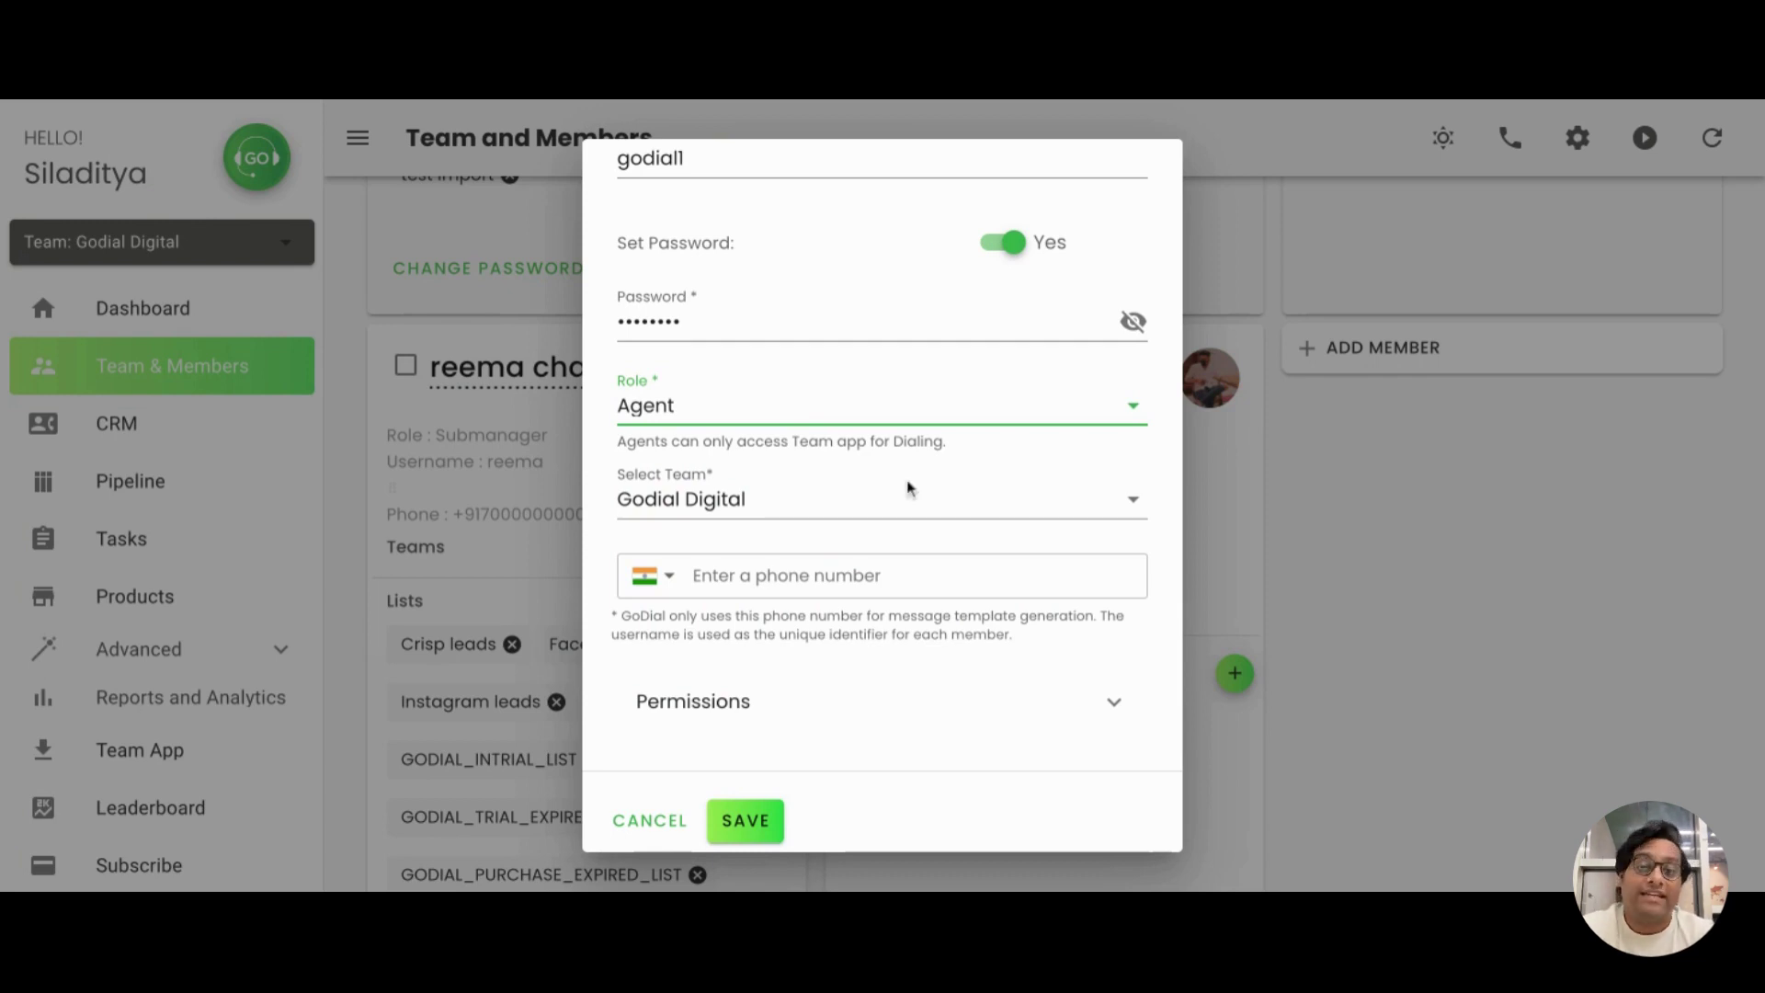
Enable the CRM, Skip Calls, Call Recording, Show Only My Contacts and Call Log permissions
{"action": "left_click", "coordinate": [886, 707]}
{"action": "scroll", "coordinate": [886, 713], "scroll_direction": "down", "scroll_amount": 3}
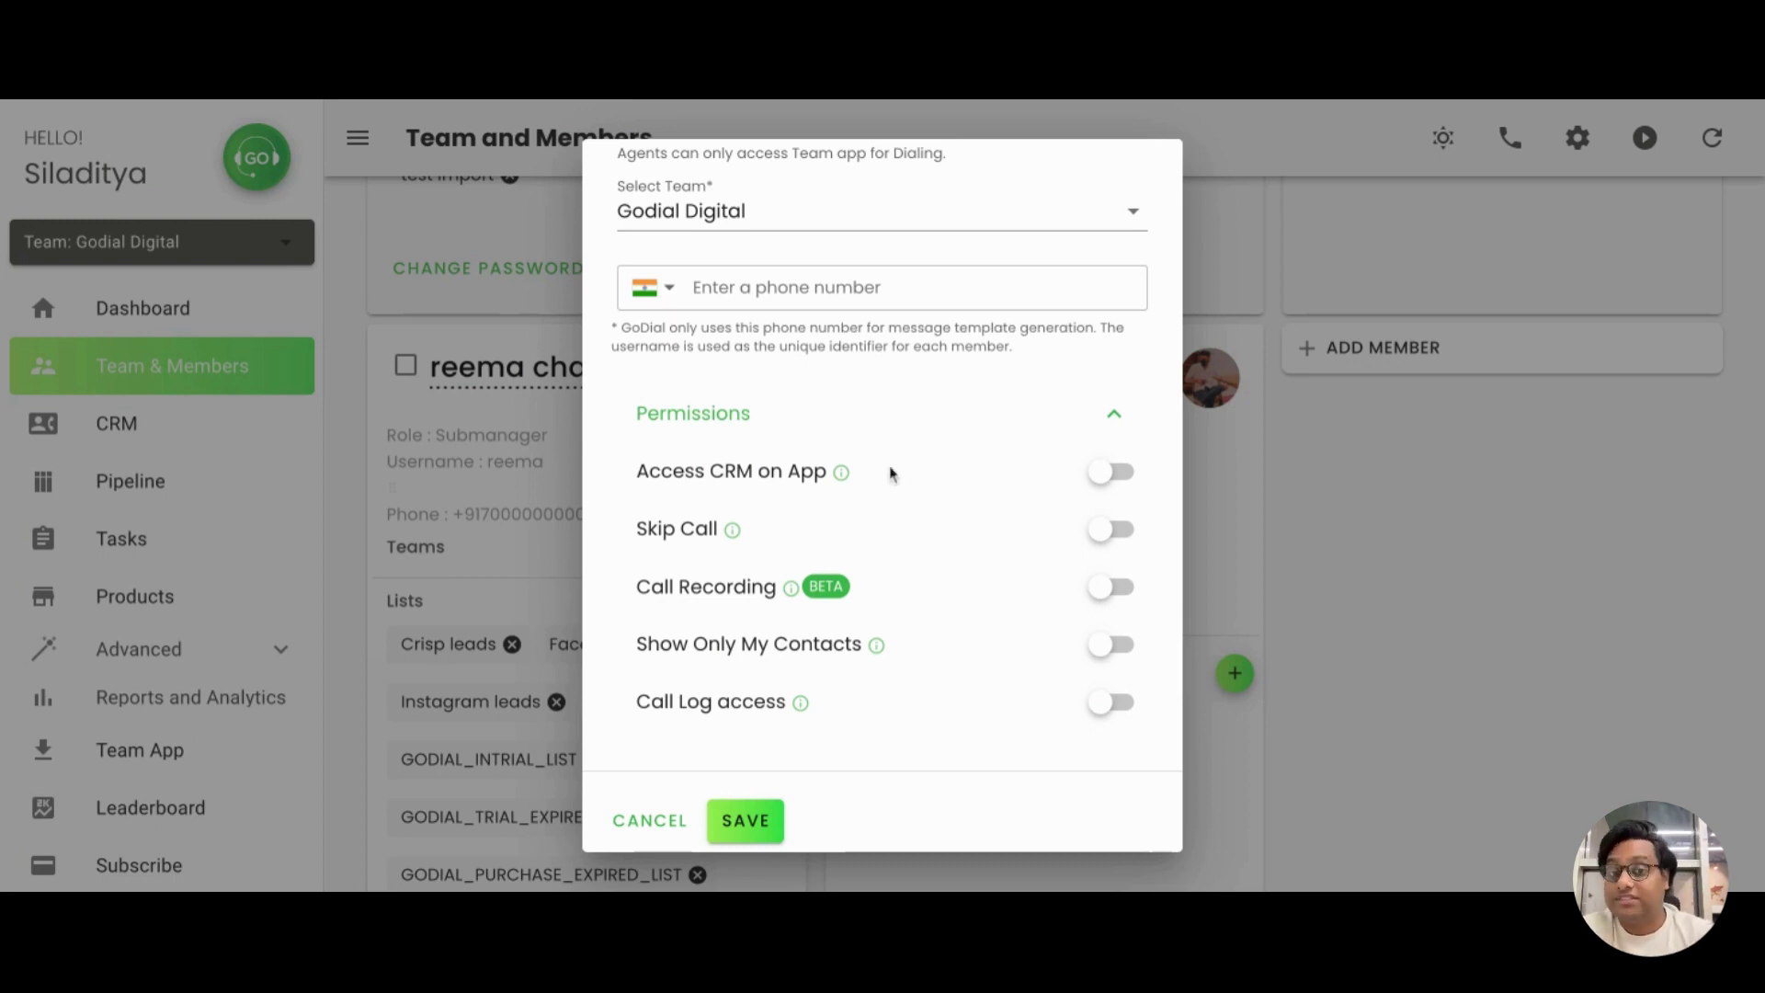
{"action": "left_click", "coordinate": [1094, 471]}
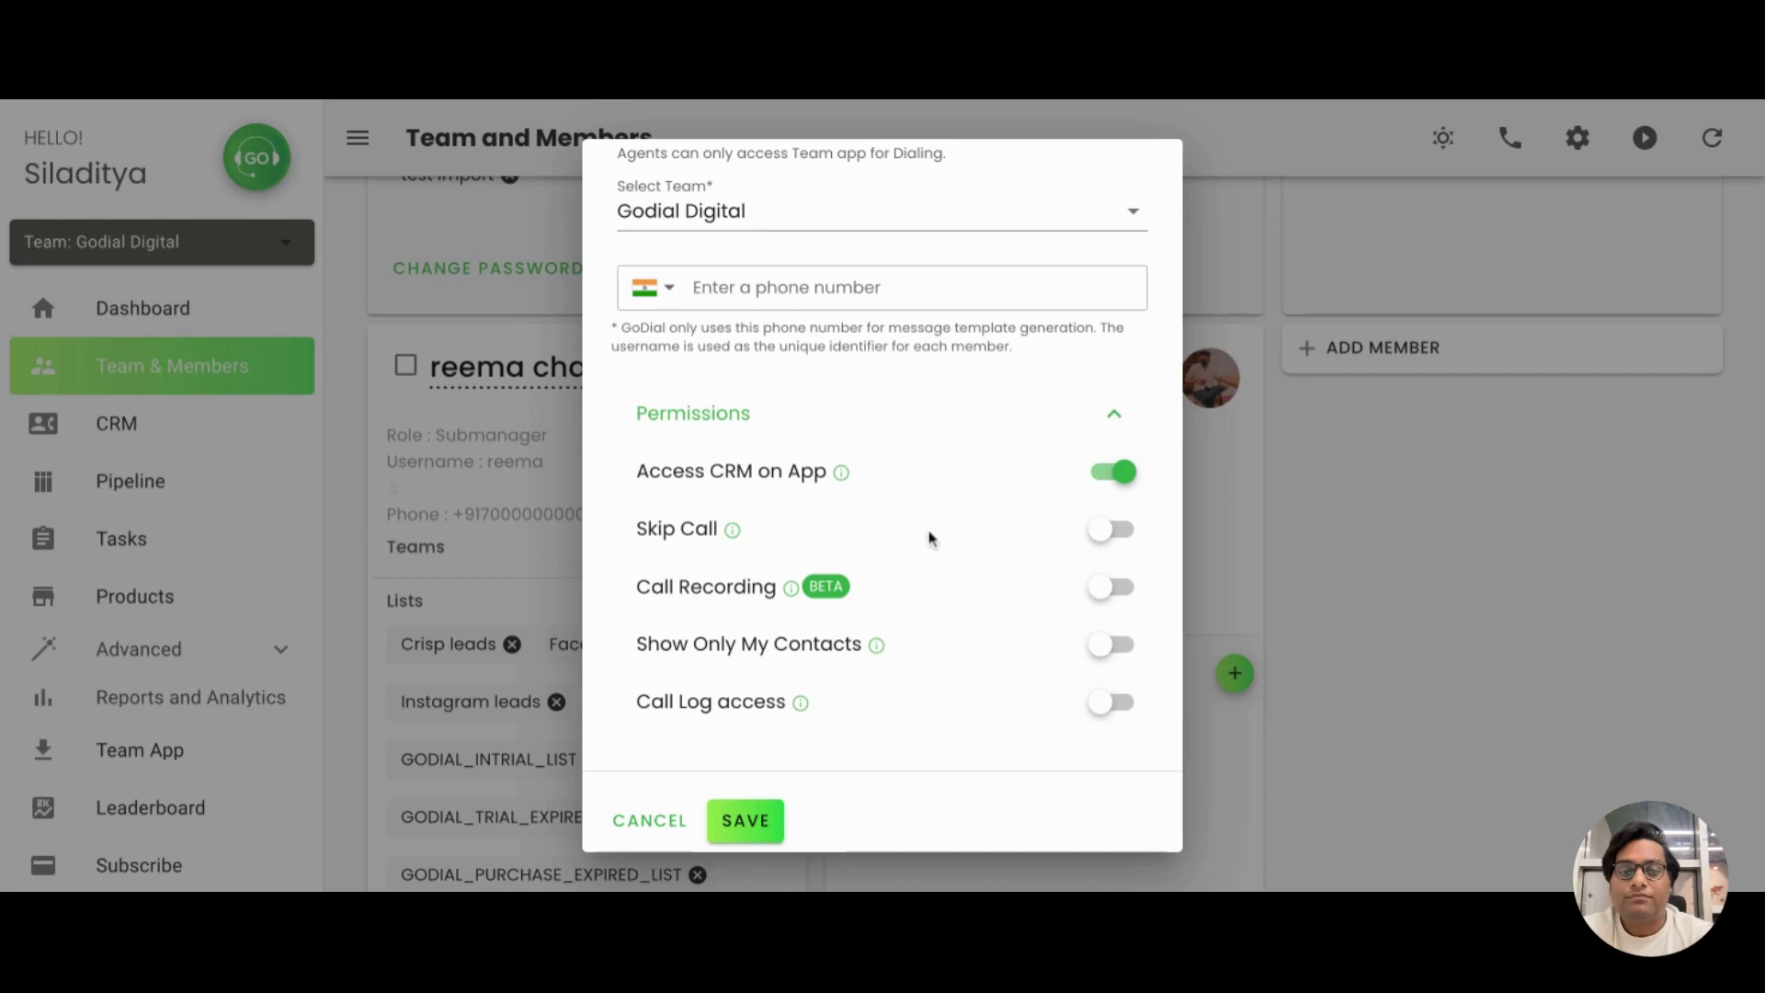
{"action": "left_click", "coordinate": [1091, 533]}
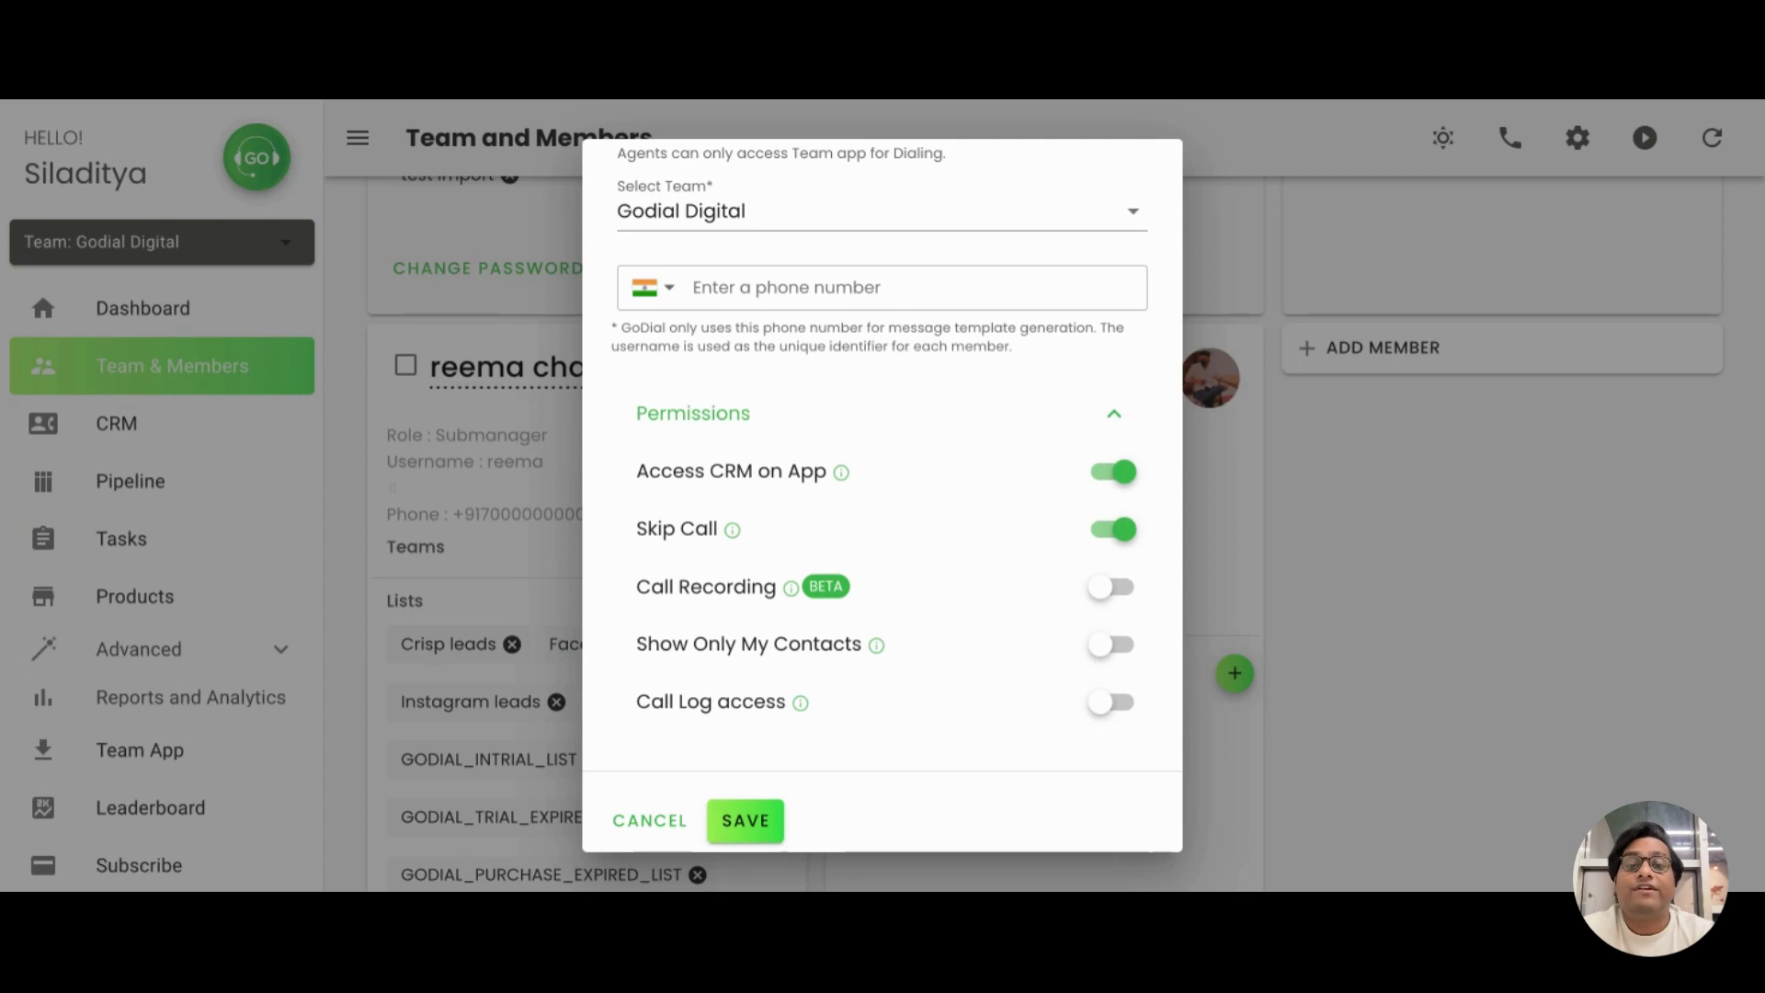
{"action": "left_click", "coordinate": [1110, 587]}
{"action": "mouse_move", "coordinate": [885, 652]}
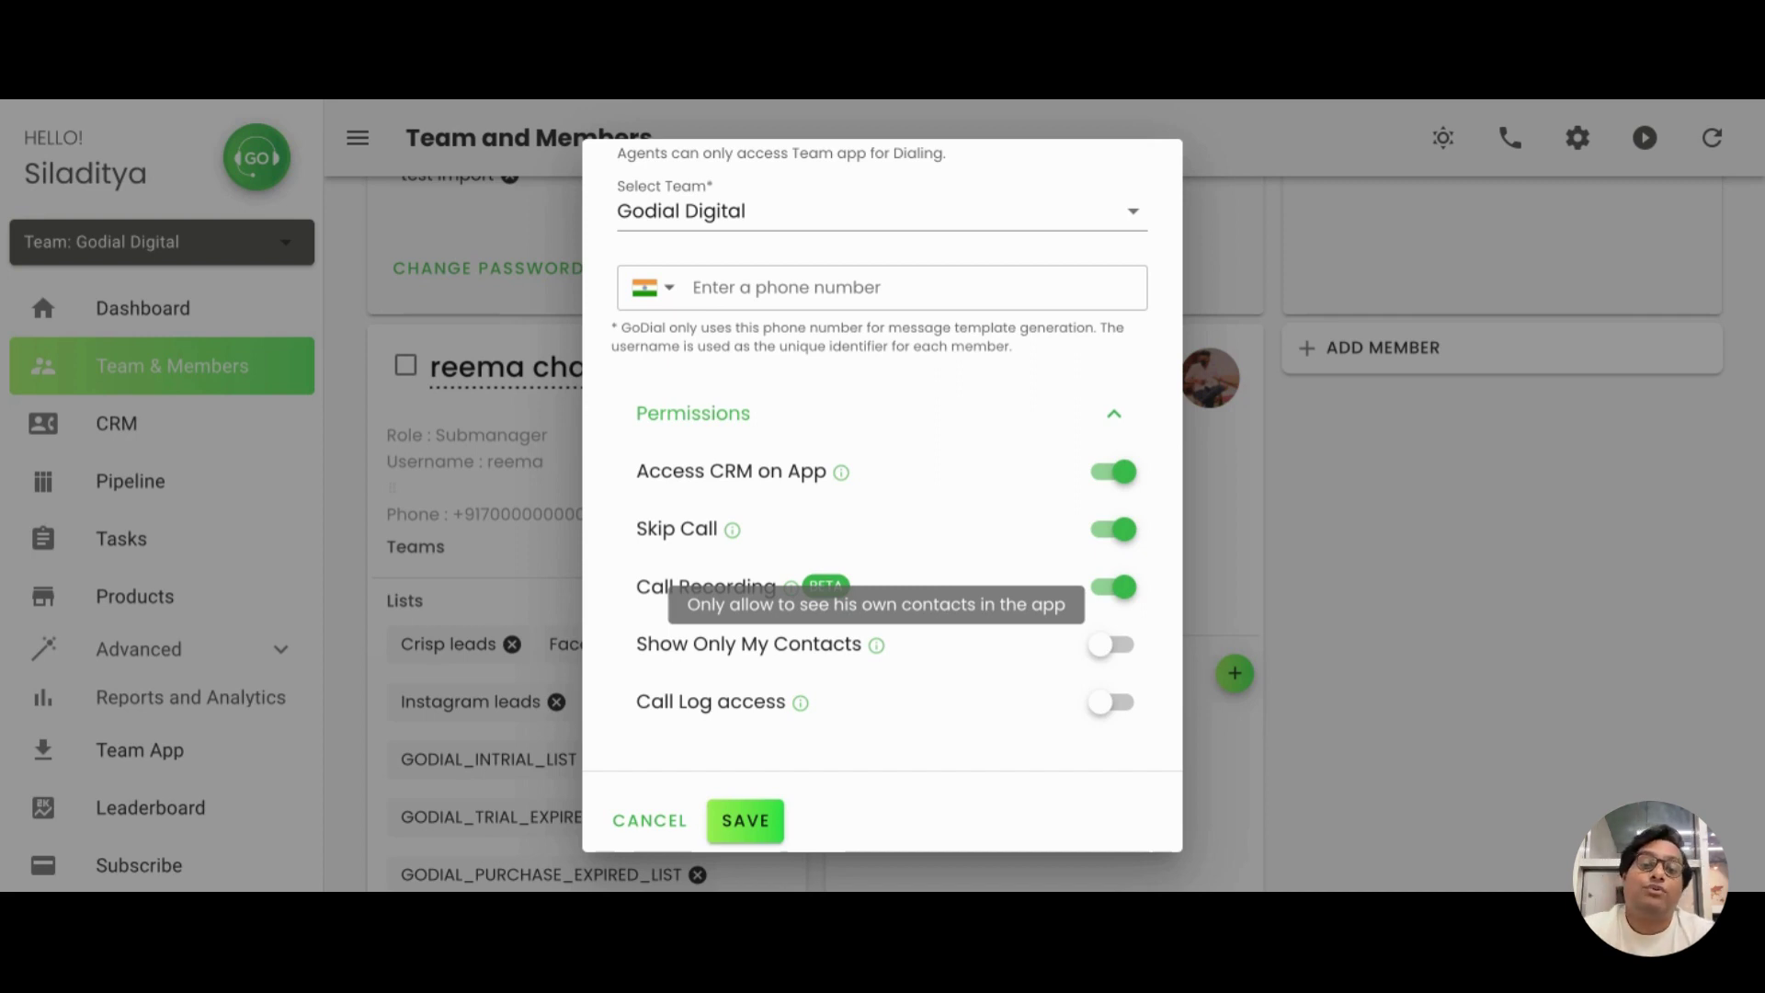
{"action": "left_click", "coordinate": [1102, 648]}
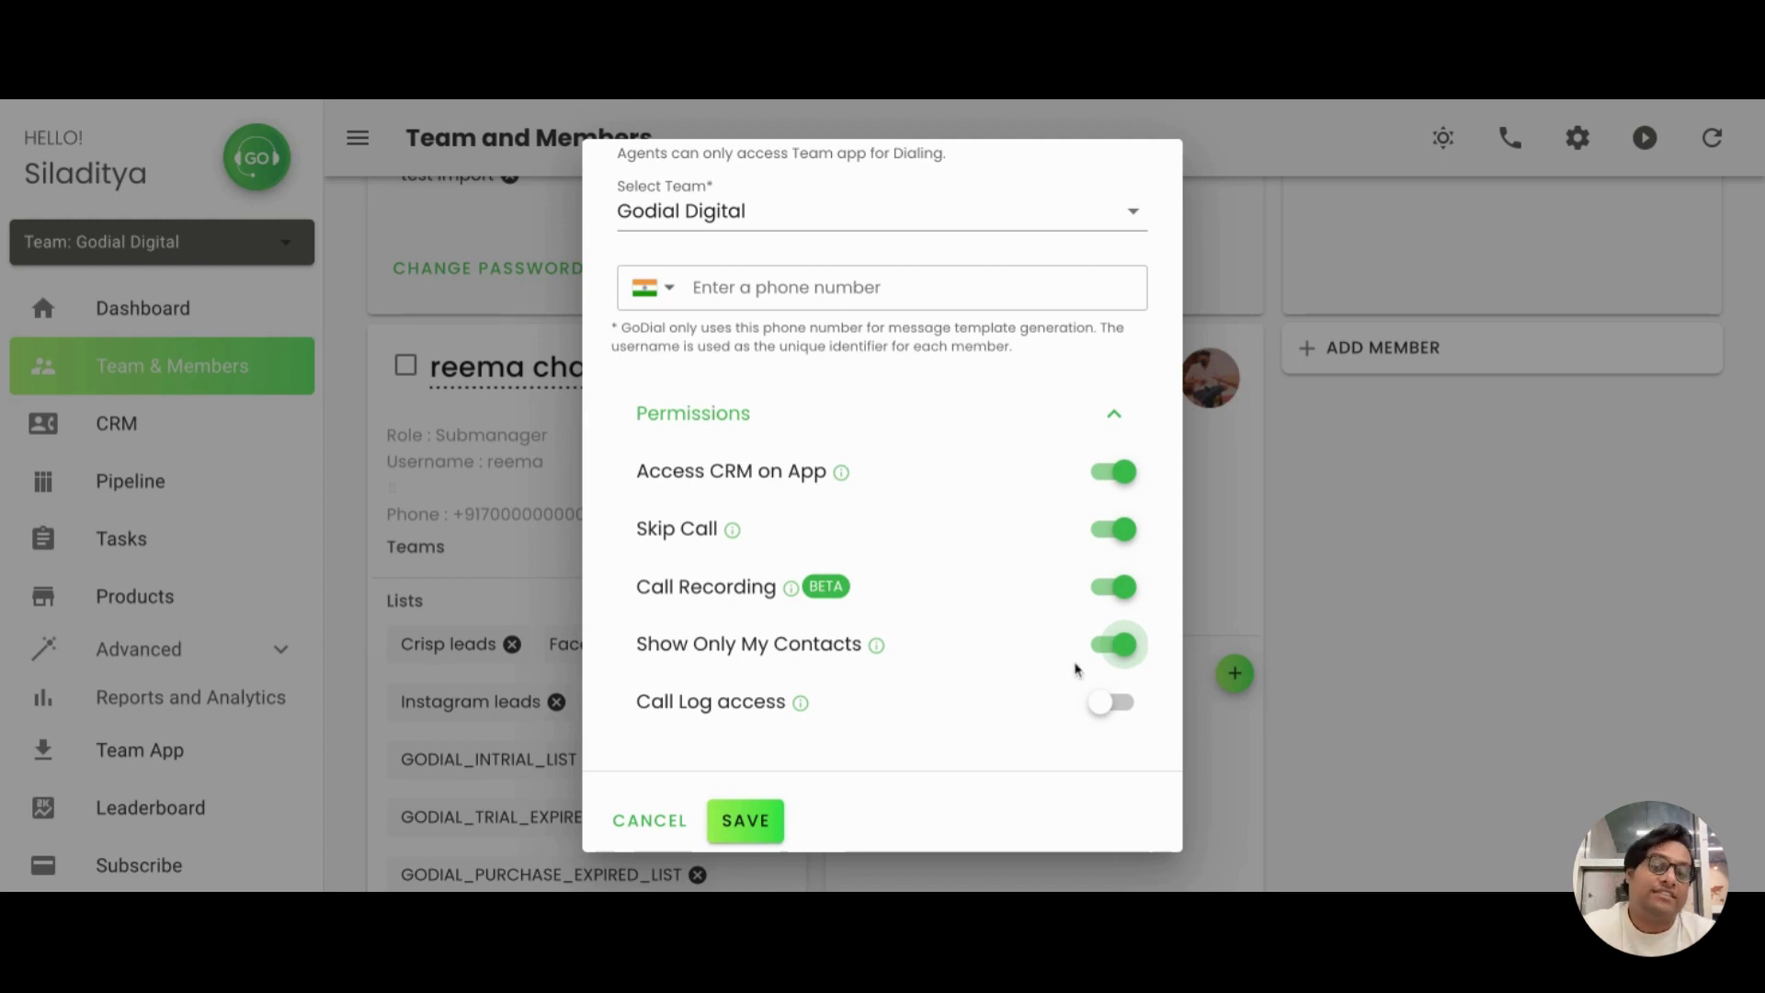
{"action": "left_click", "coordinate": [1106, 708]}
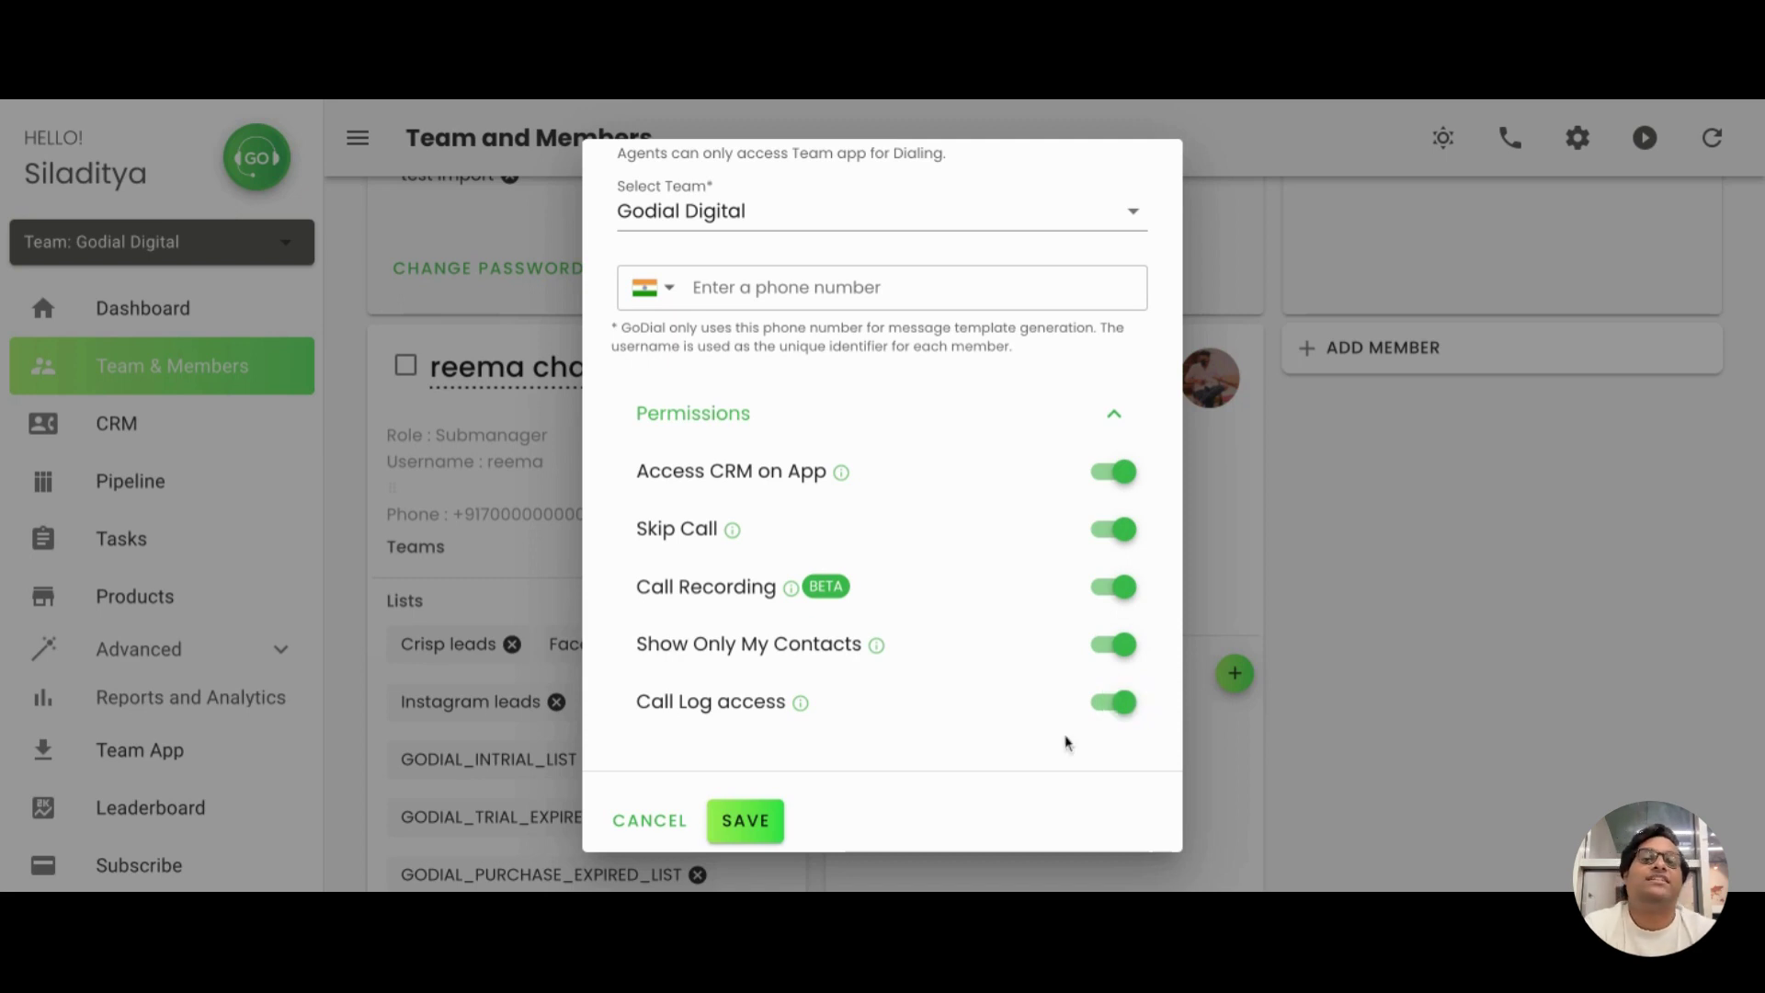
Save the new Agent member and dismiss the Successful confirmation
{"action": "scroll", "coordinate": [1065, 742], "scroll_direction": "up", "scroll_amount": 6}
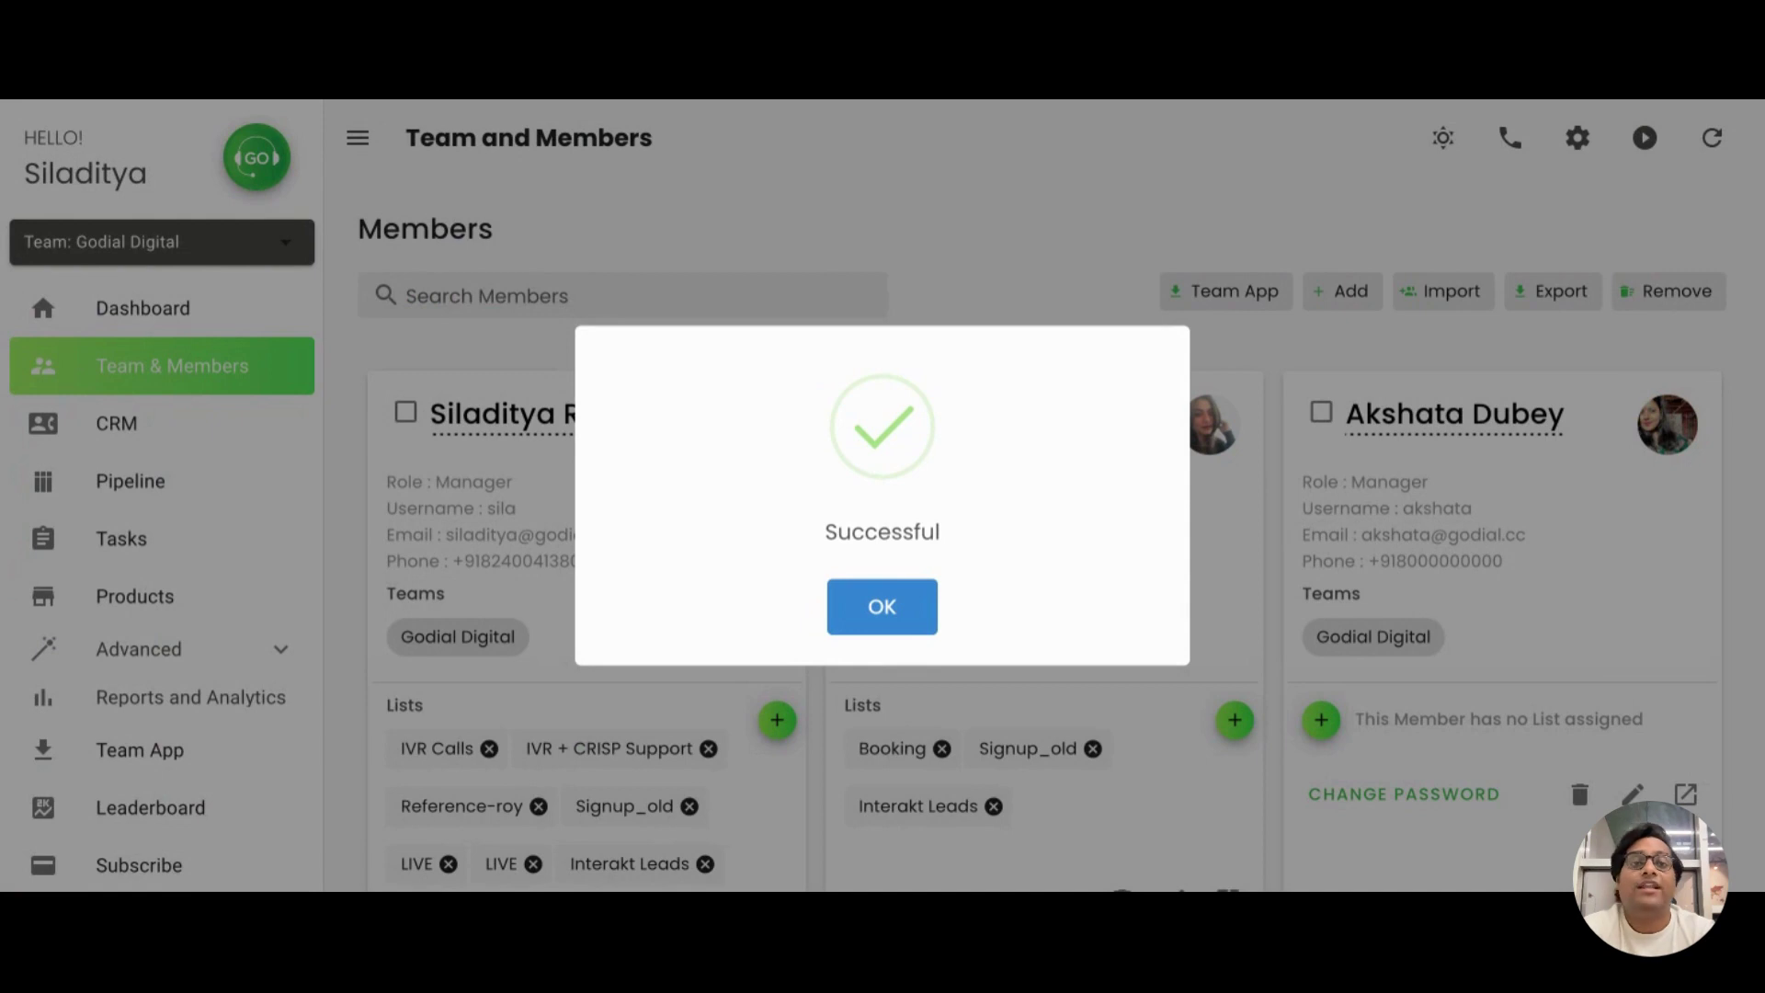
{"action": "key", "text": "Return"}
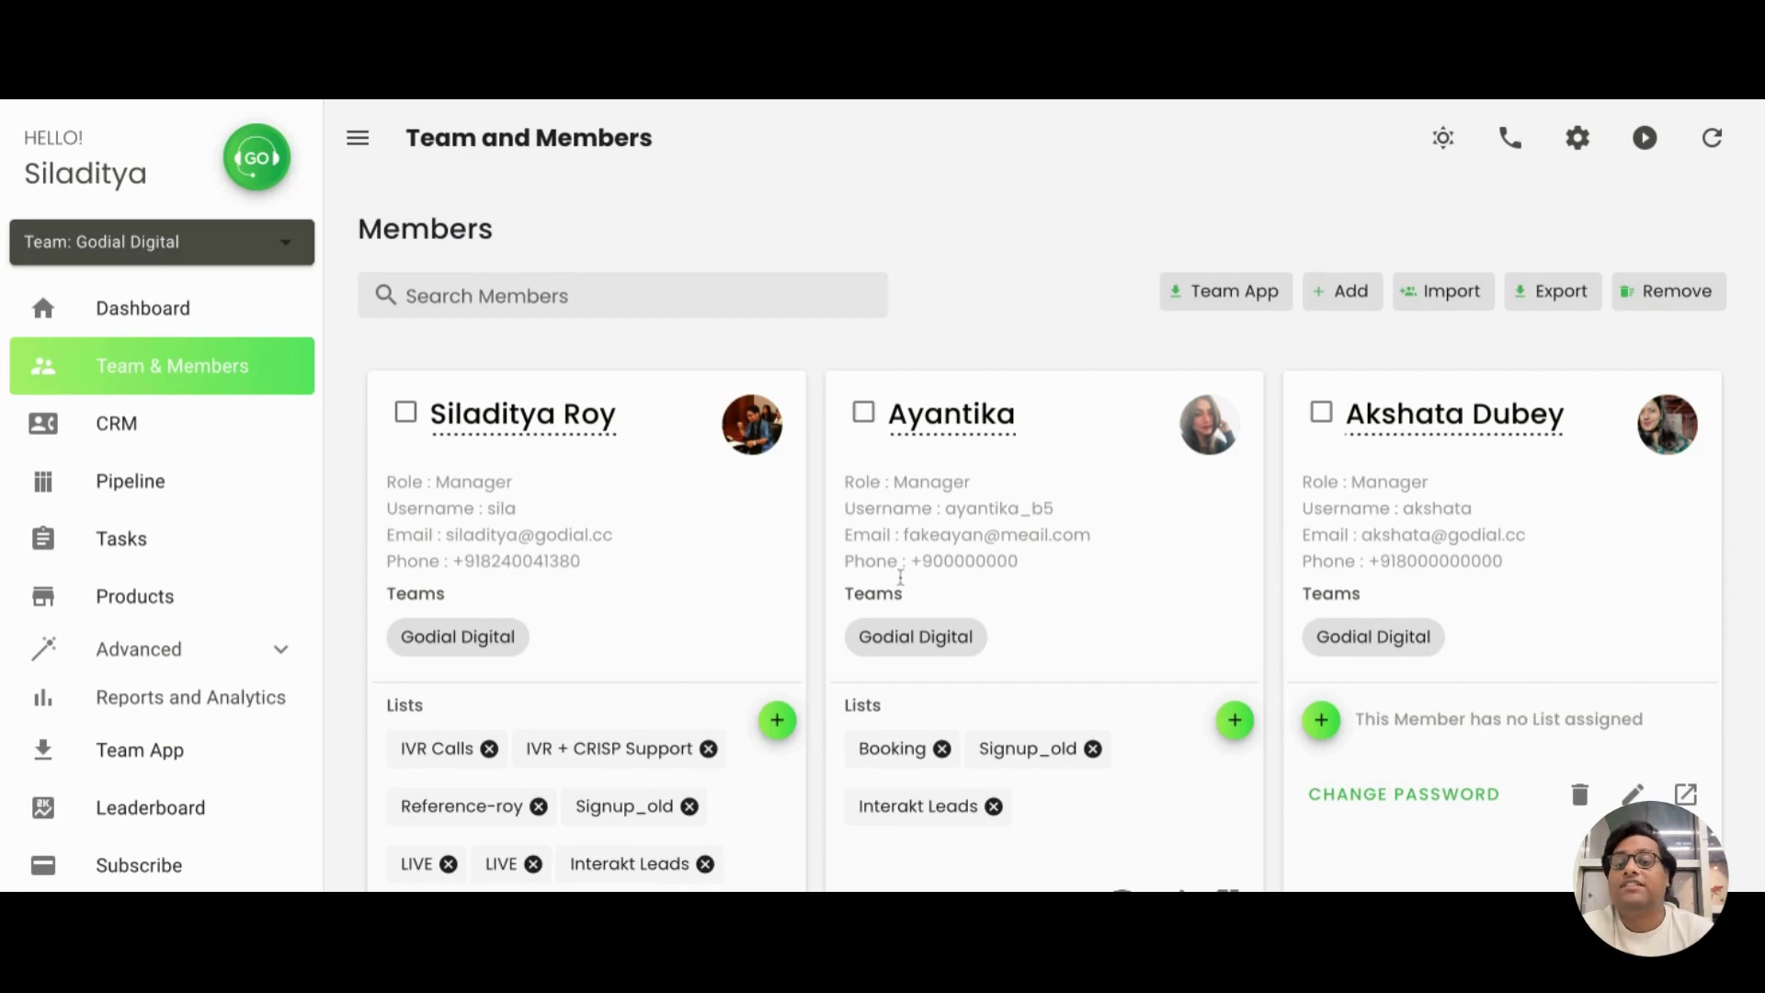
{"action": "left_click", "coordinate": [1367, 287]}
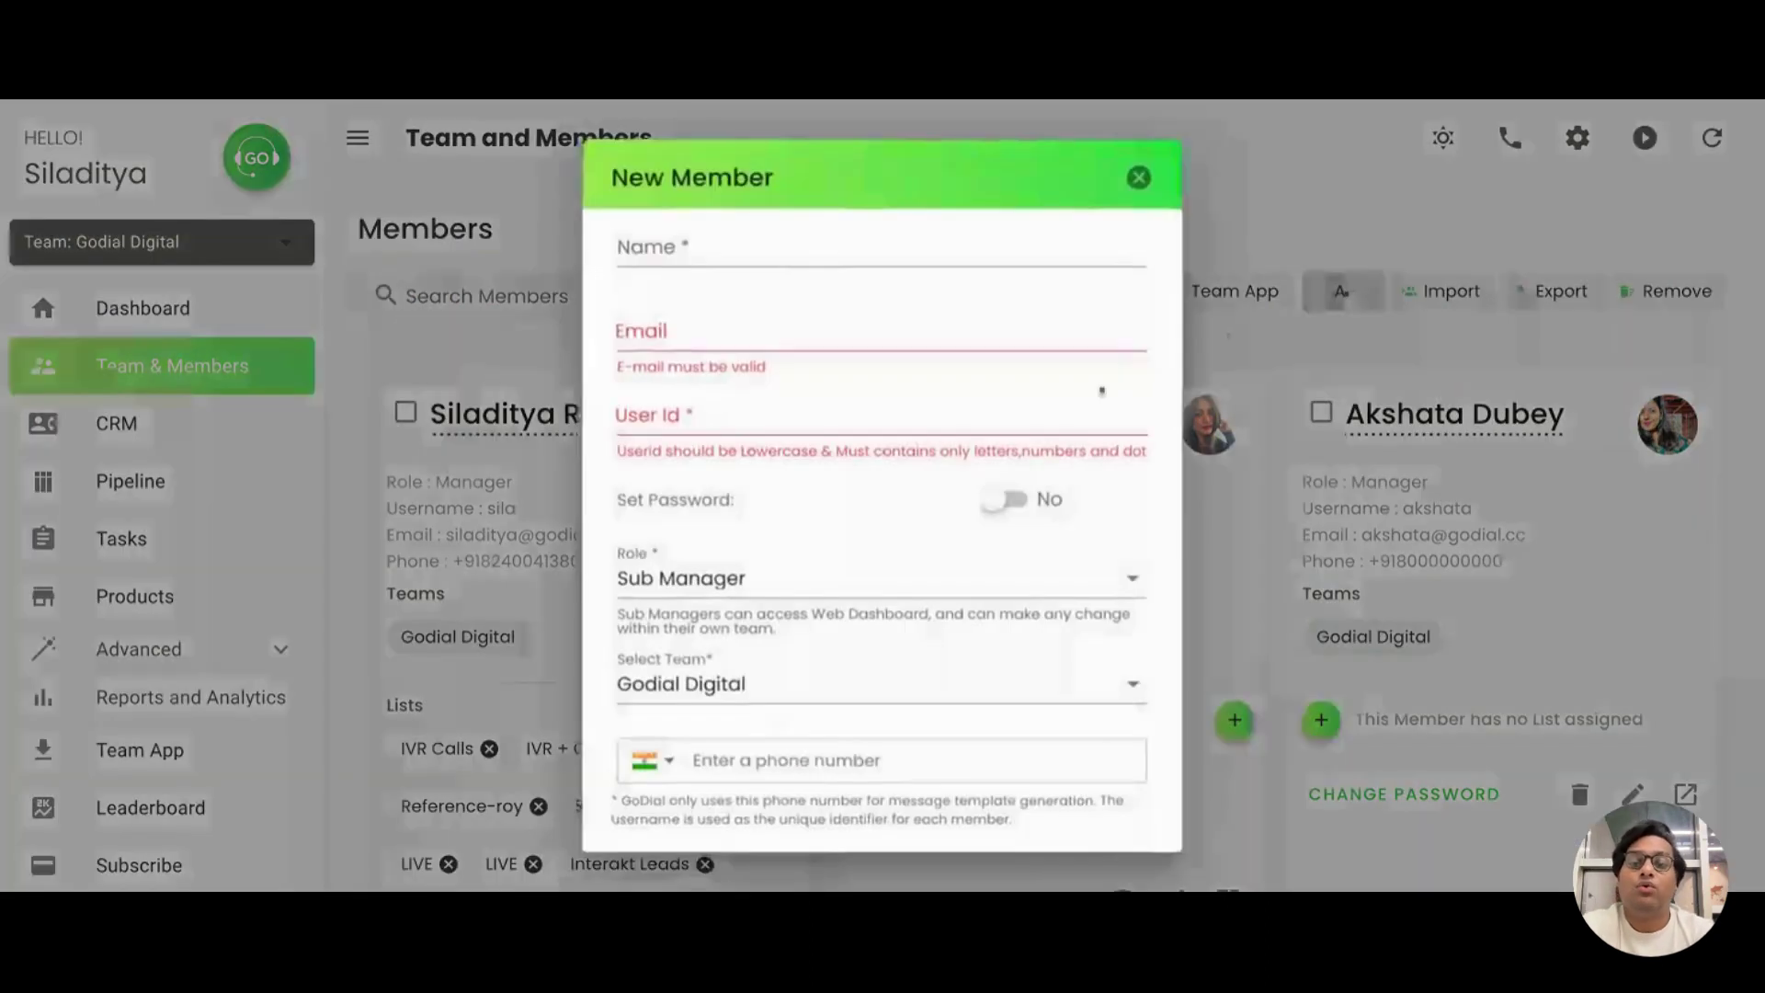
{"action": "left_click", "coordinate": [939, 579]}
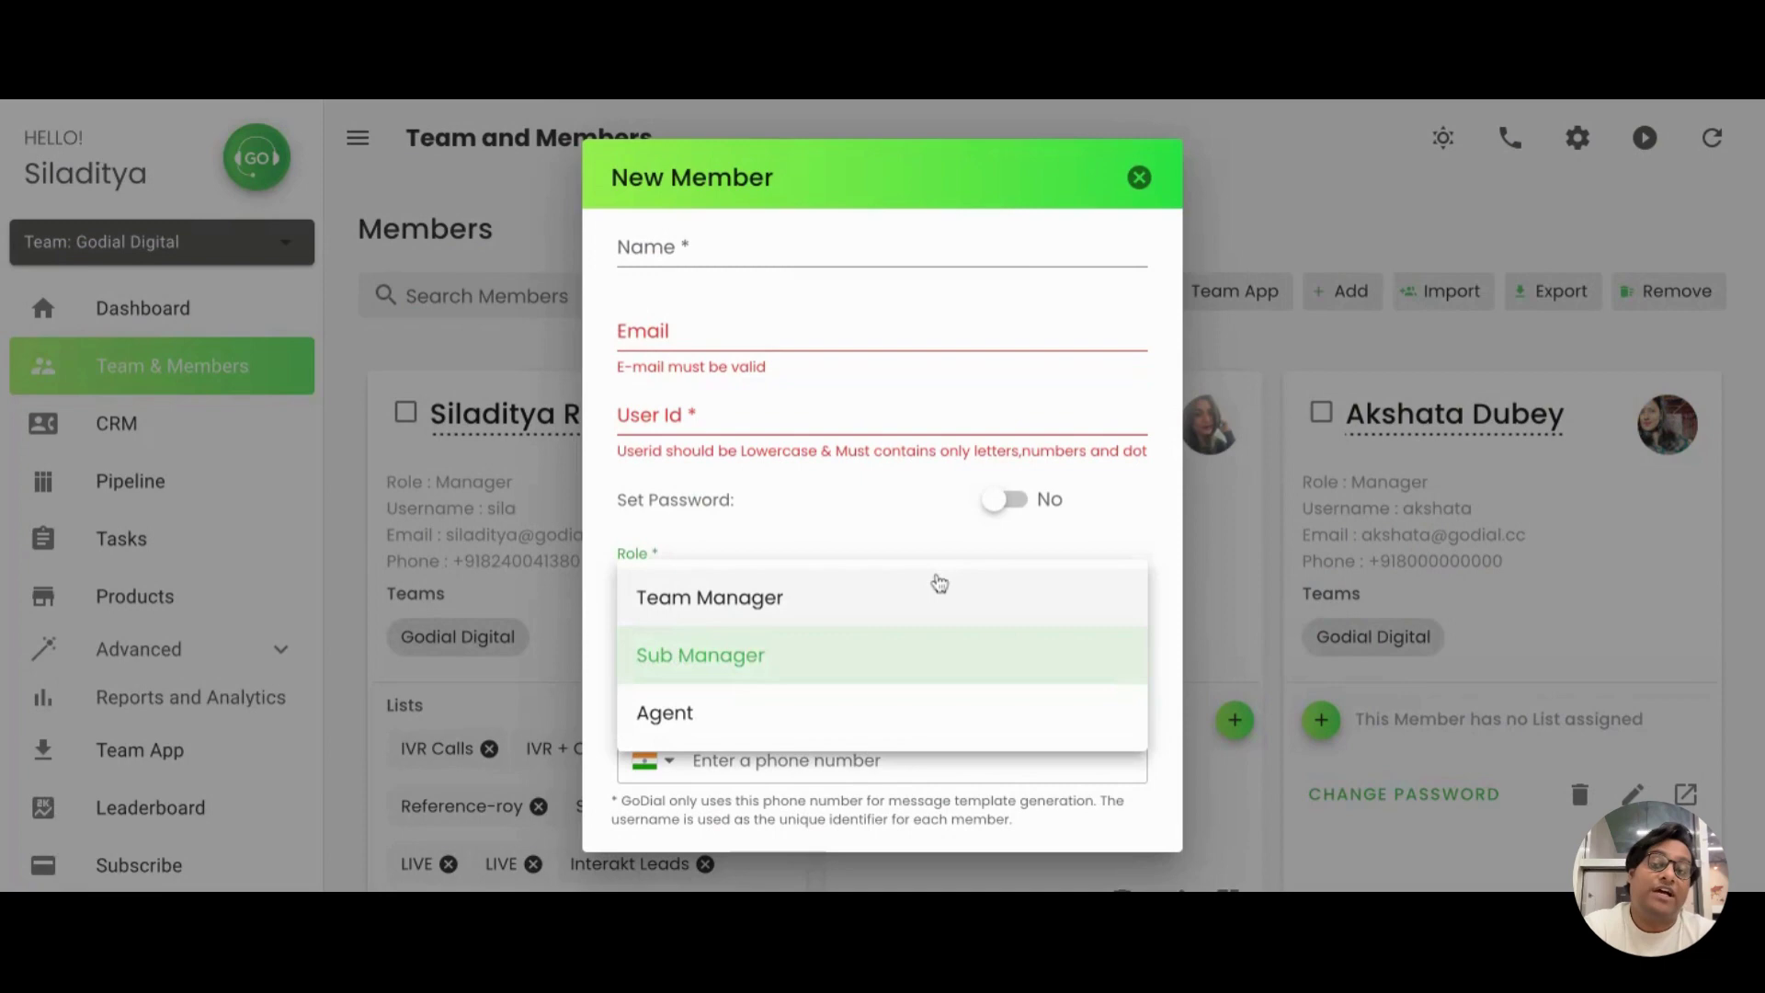
{"action": "left_click", "coordinate": [905, 656]}
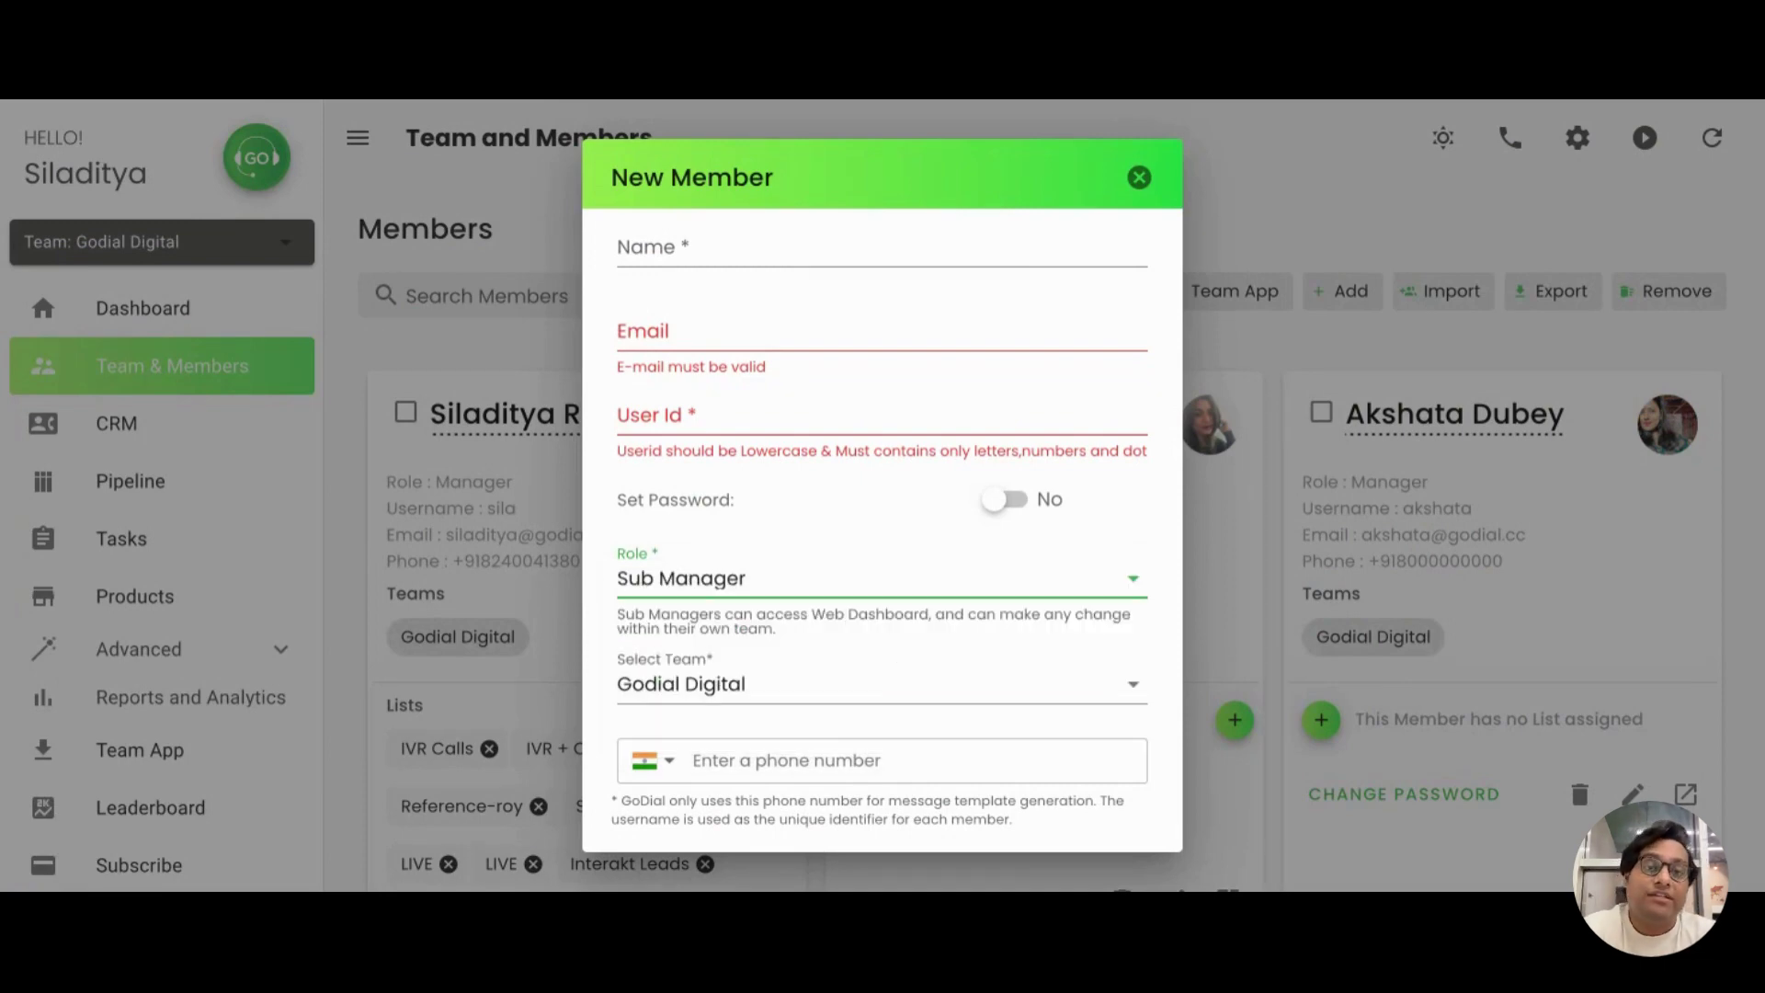
{"action": "left_click", "coordinate": [936, 583]}
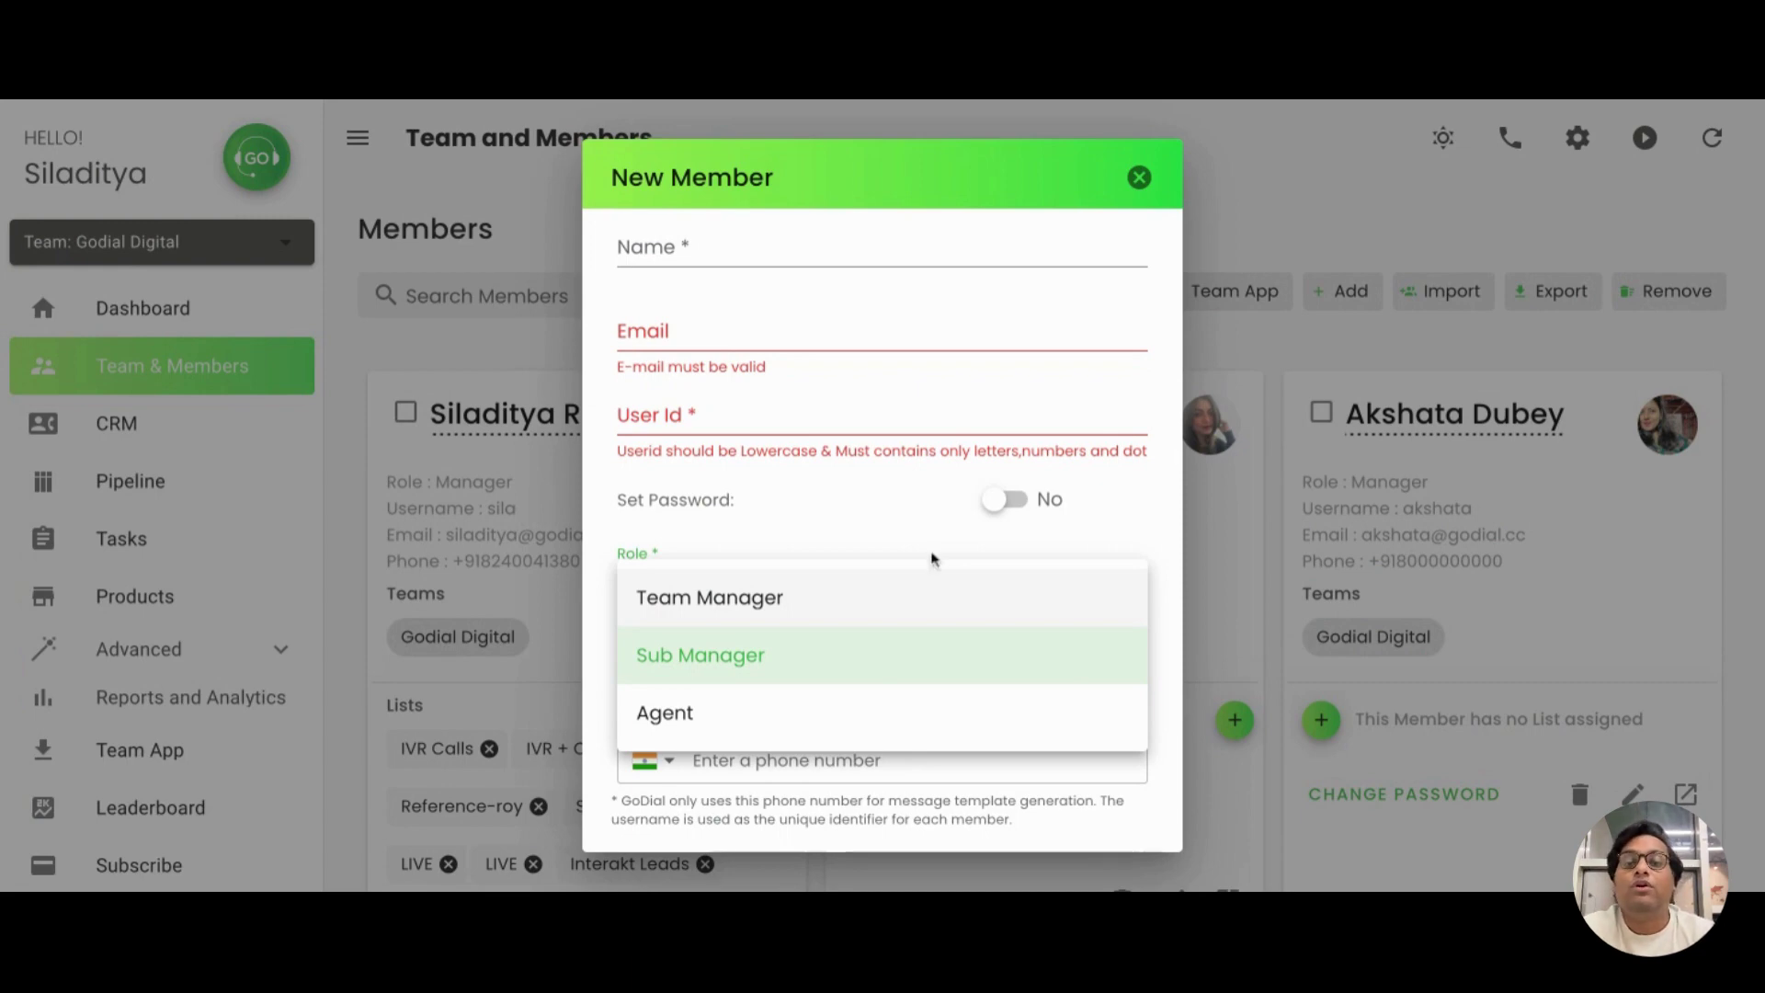
{"action": "left_click", "coordinate": [1139, 179]}
Create a team named 'Godial Digital East' and acknowledge the success message
{"action": "scroll", "coordinate": [1048, 450], "scroll_direction": "down", "scroll_amount": 6}
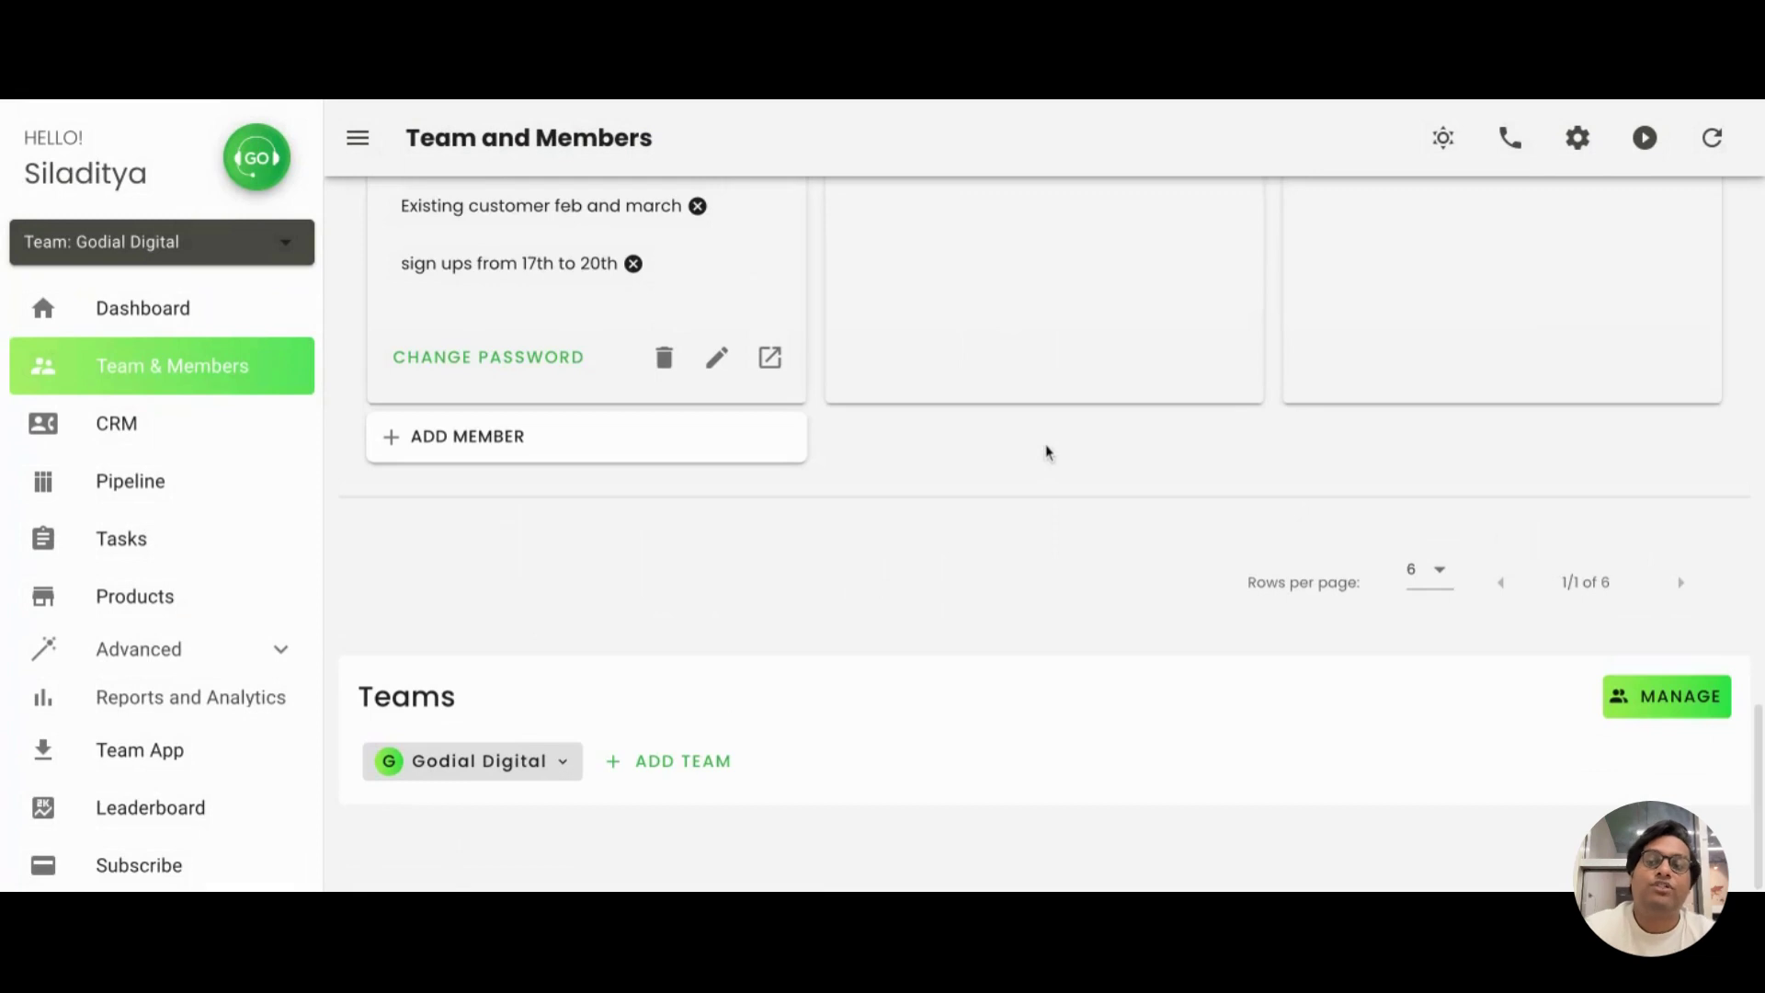
{"action": "left_click", "coordinate": [719, 764]}
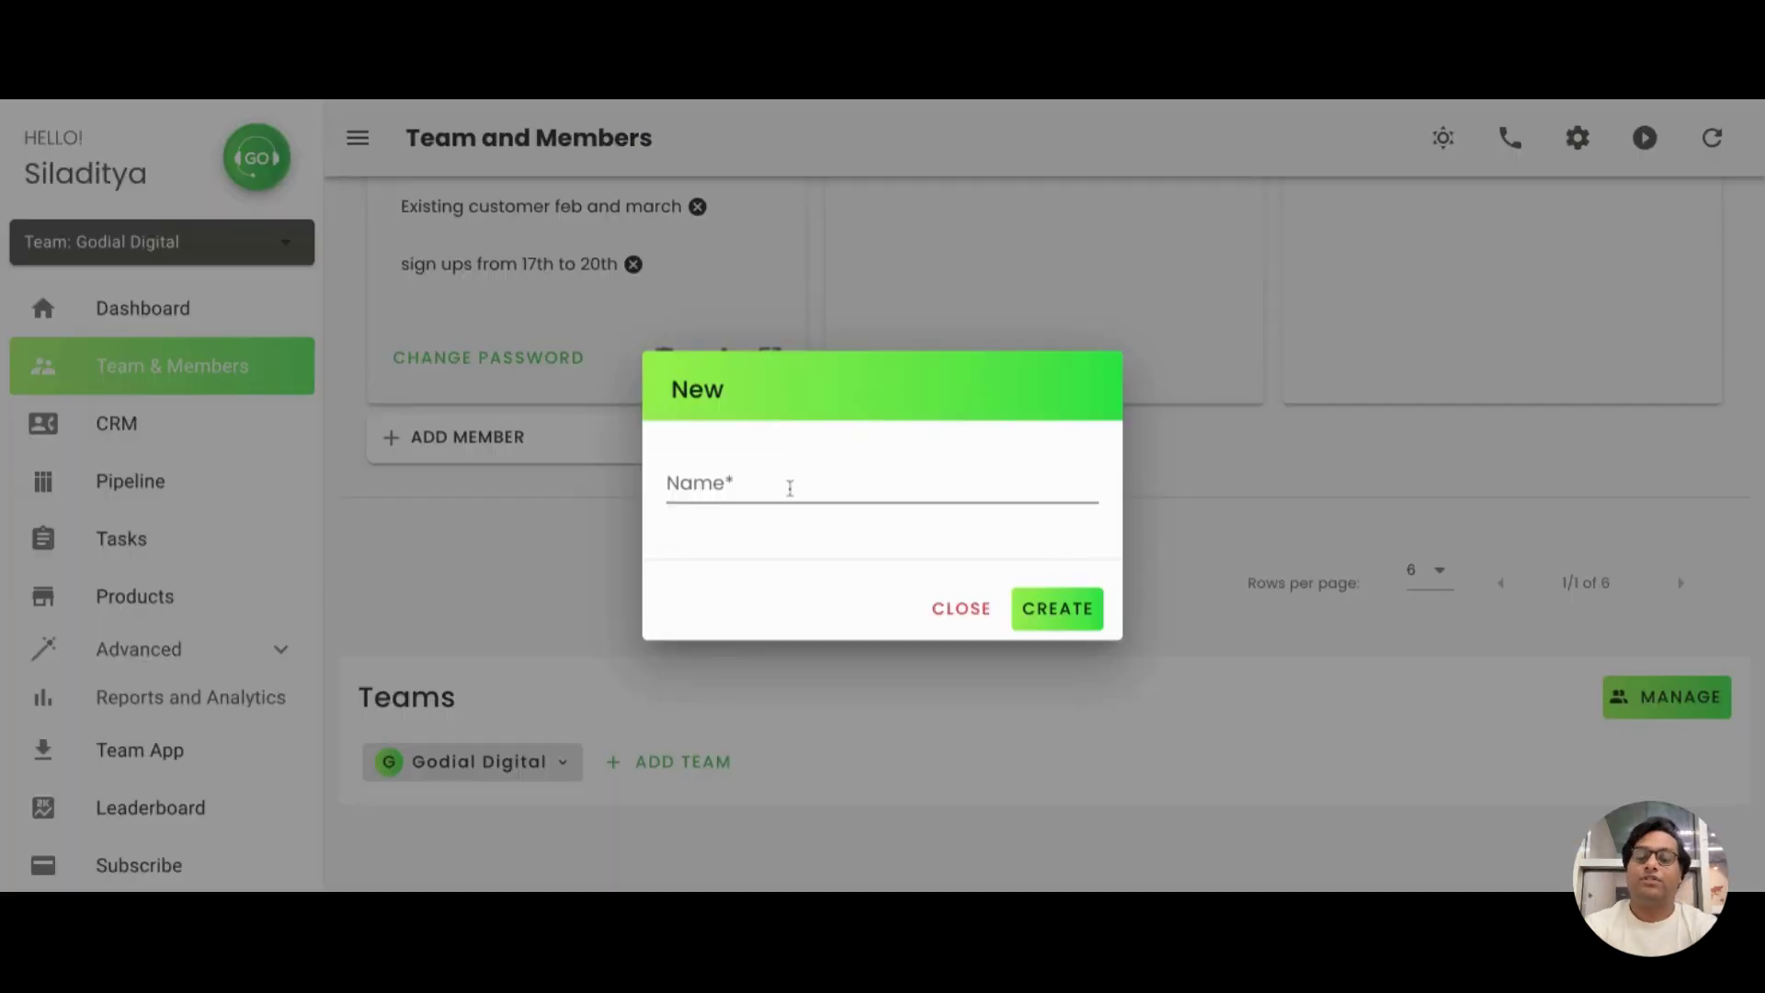
{"action": "left_click", "coordinate": [790, 488]}
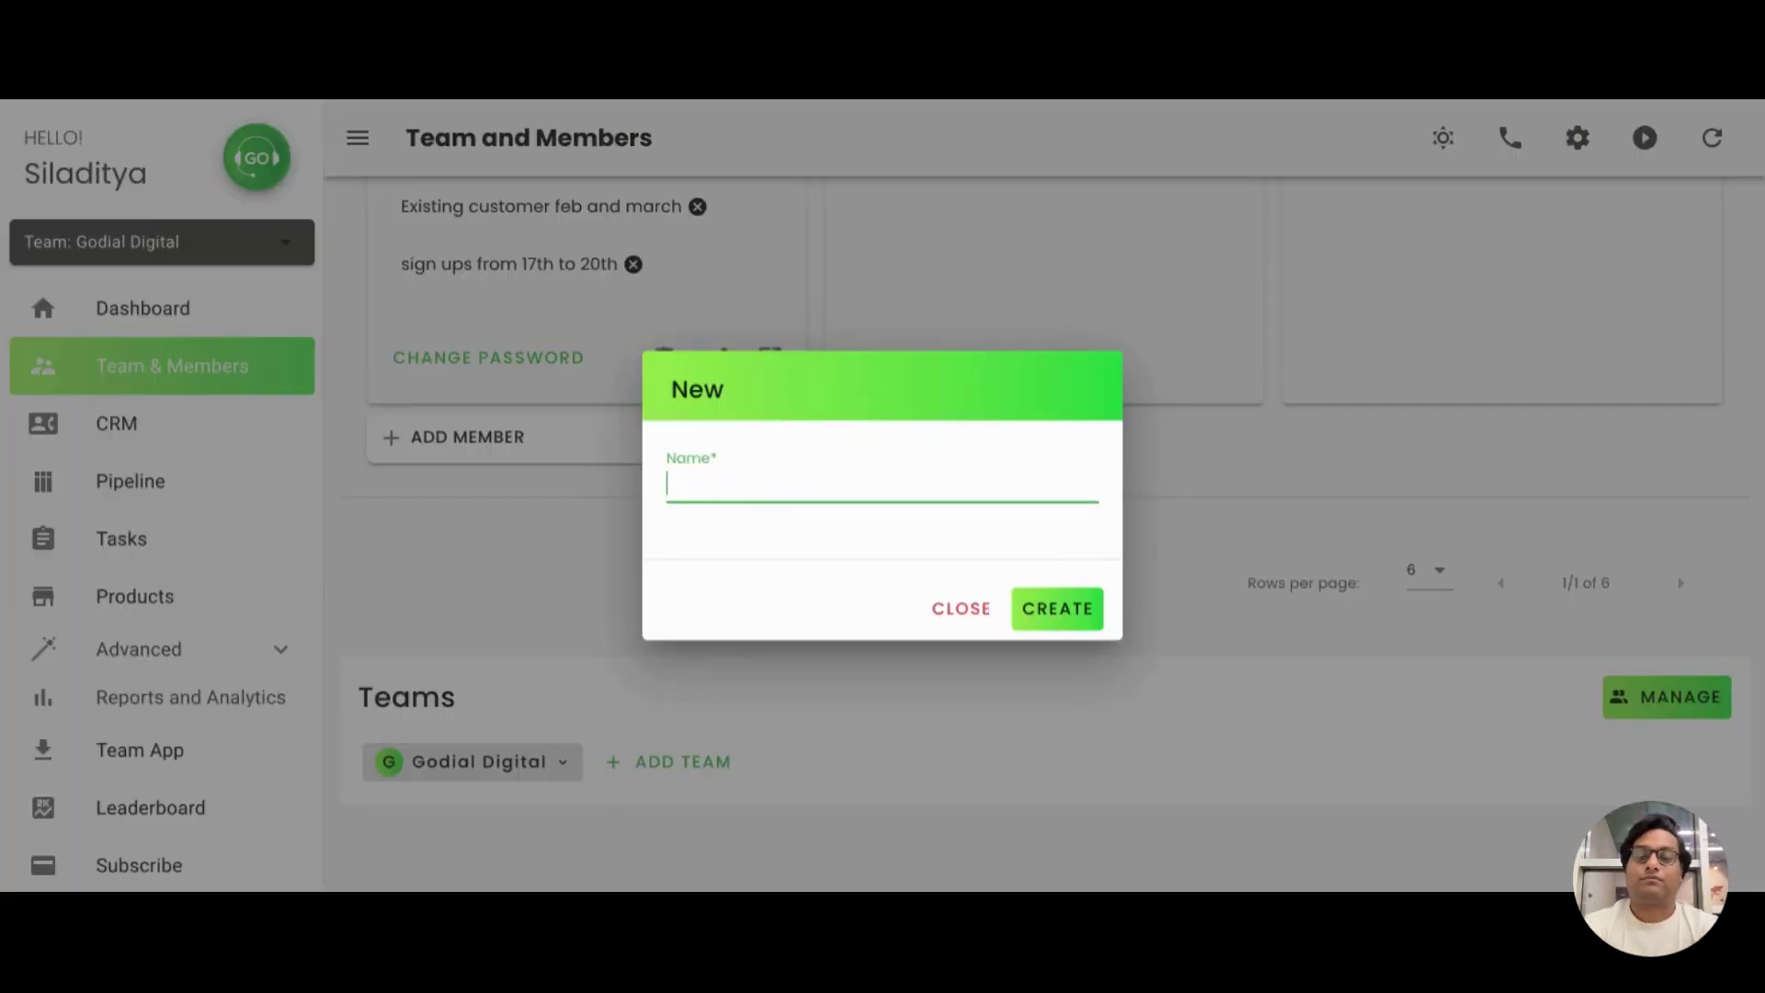
{"action": "type", "text": "GOdial"}
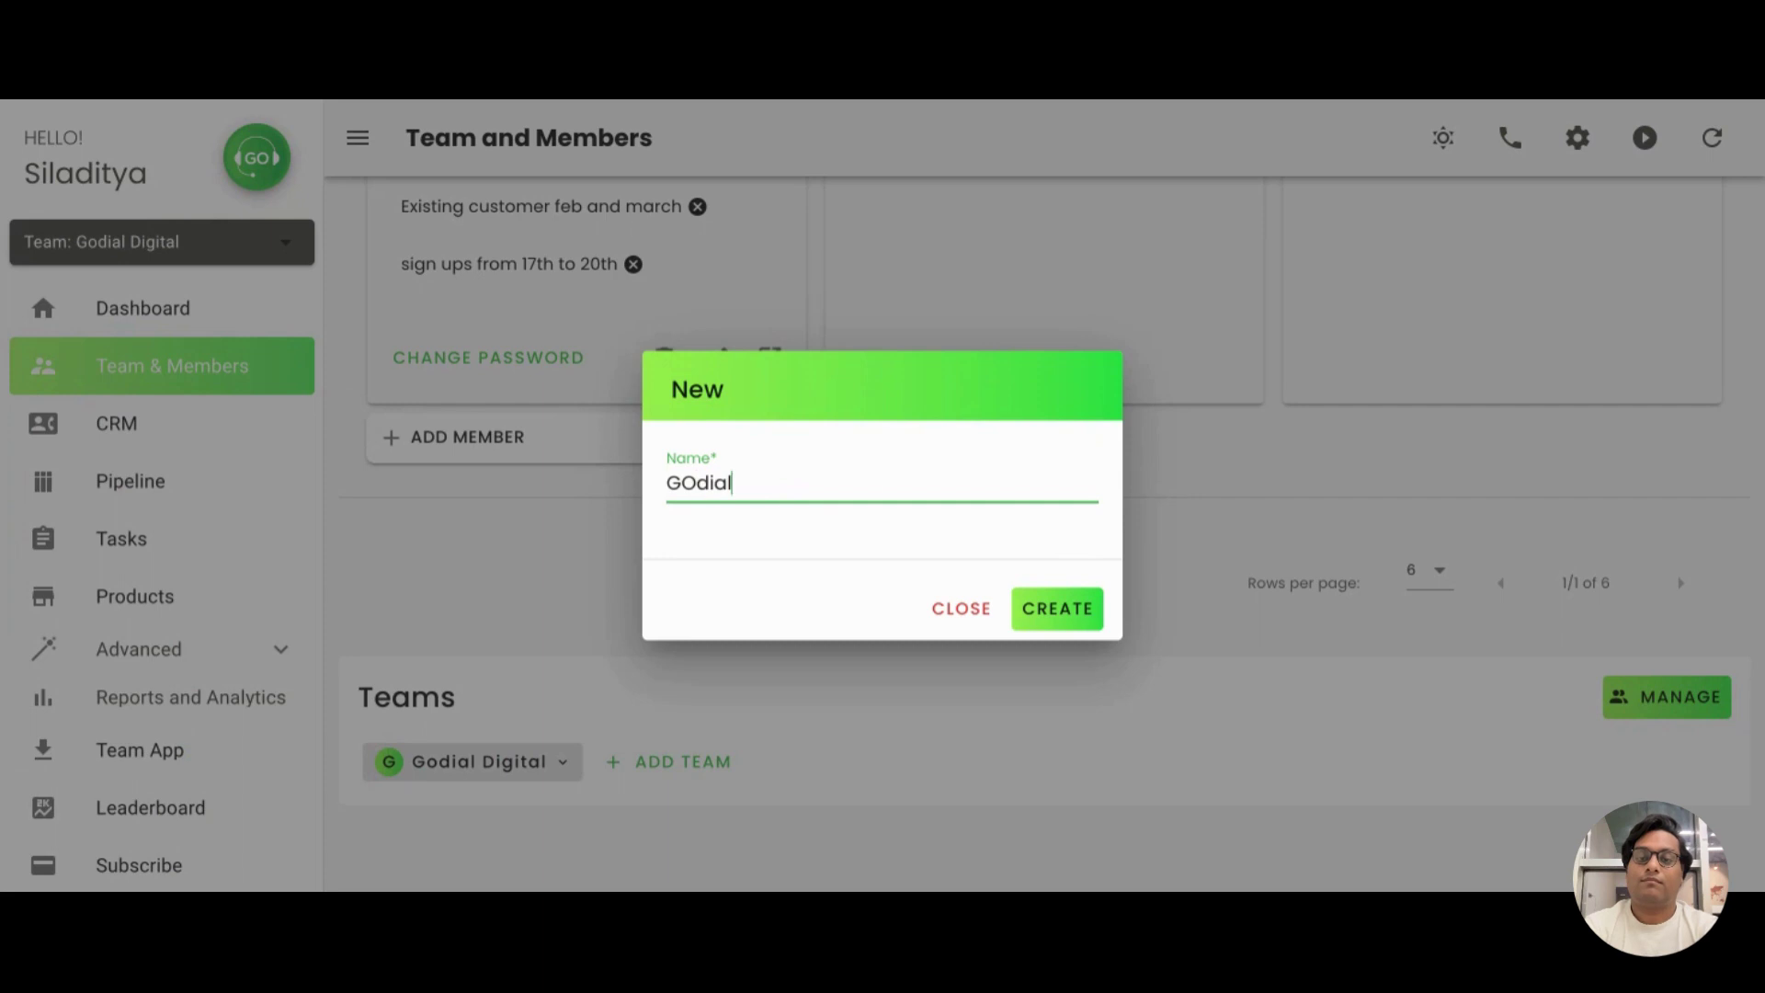
{"action": "key", "text": "BackSpace"}
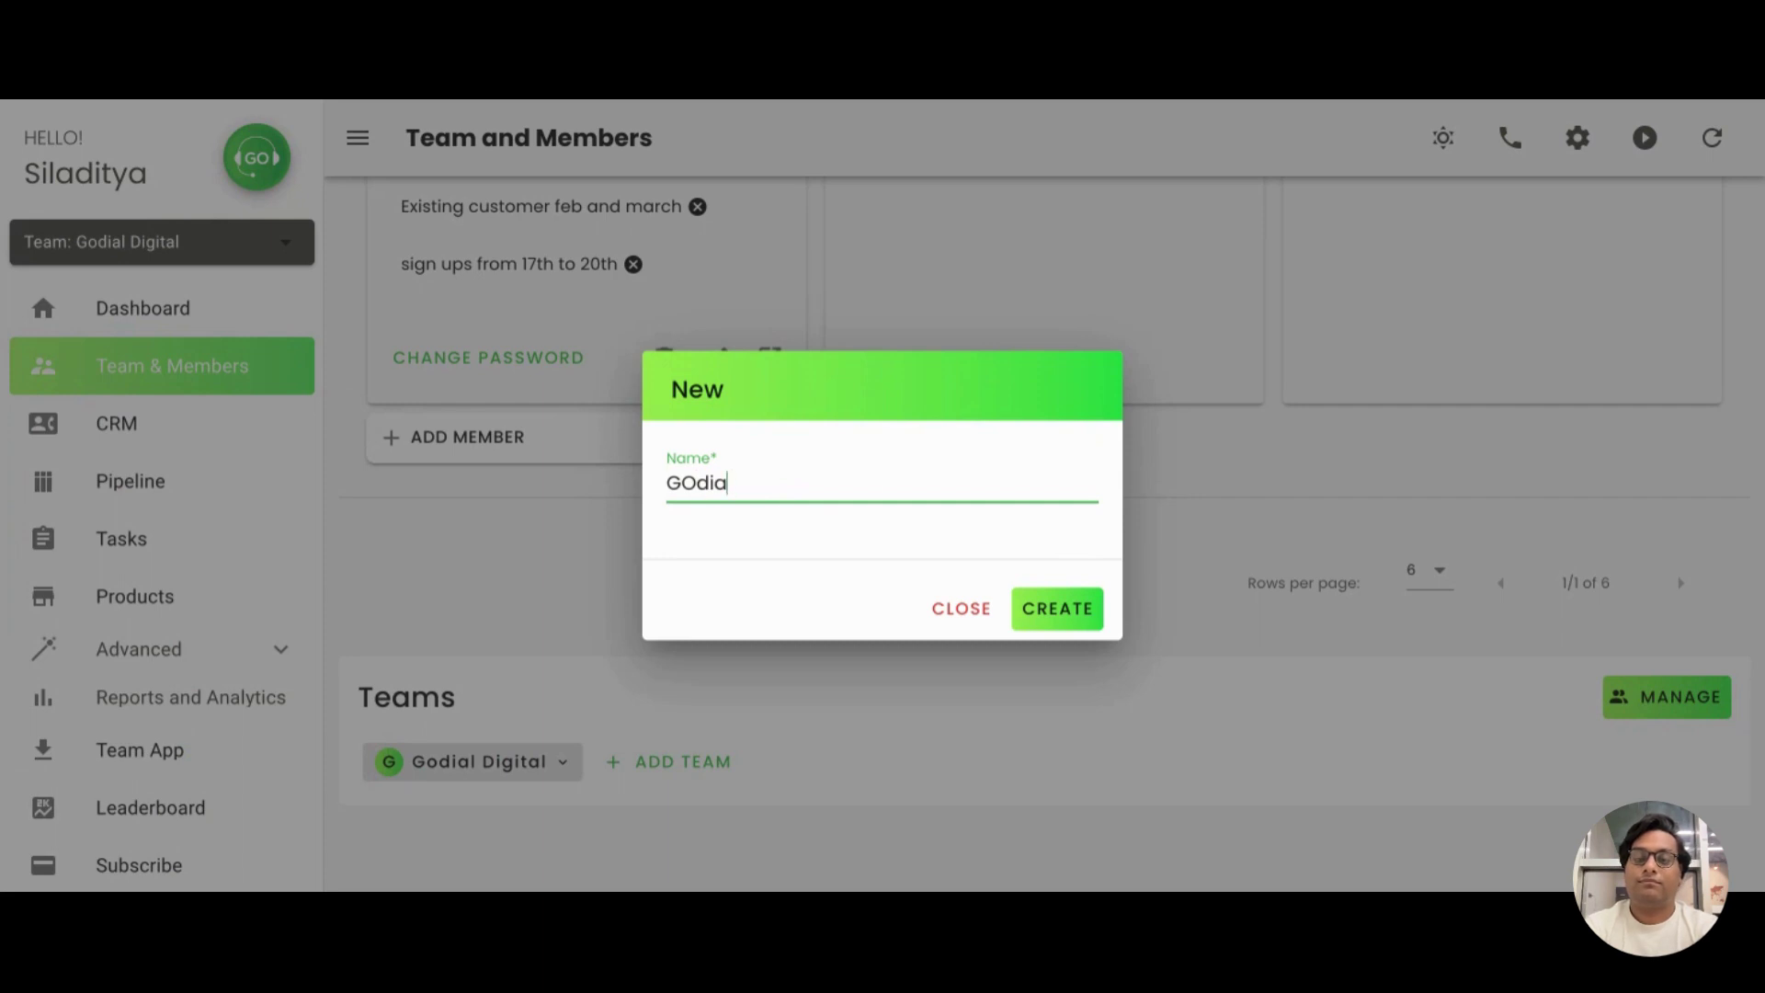
{"action": "key", "text": "ctrl+a"}
{"action": "key", "text": "BackSpace"}
{"action": "type", "text": "G"}
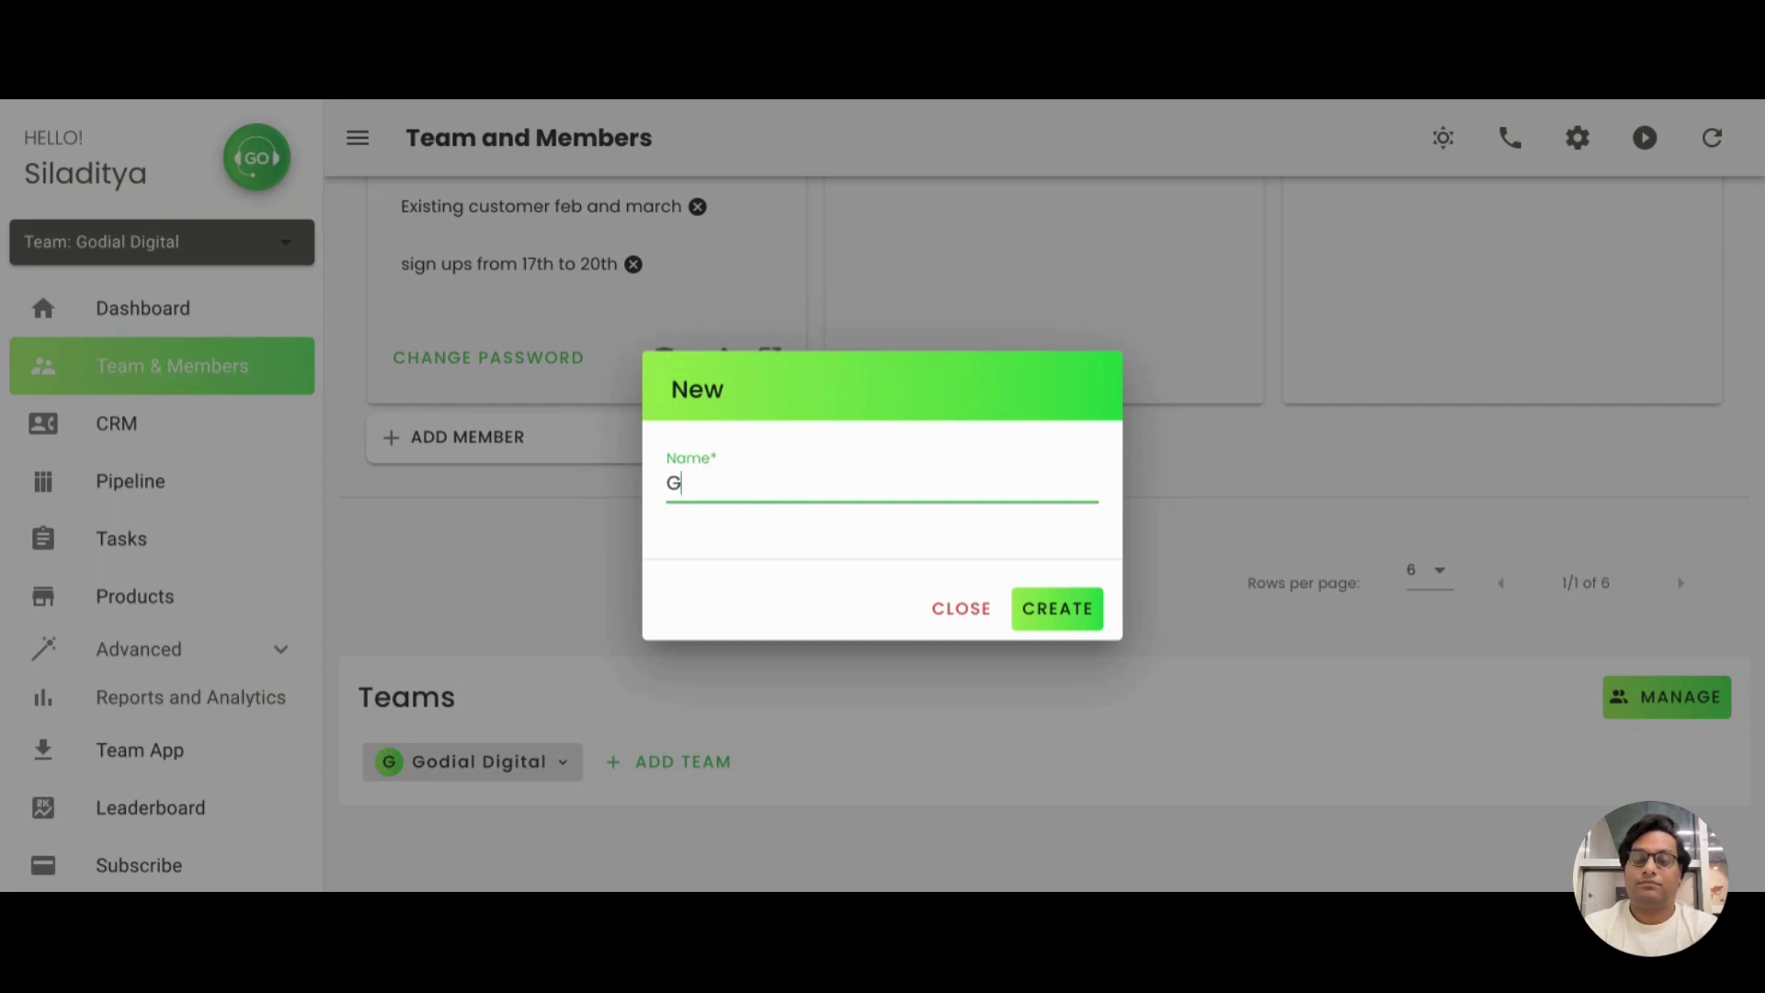
{"action": "type", "text": "od"}
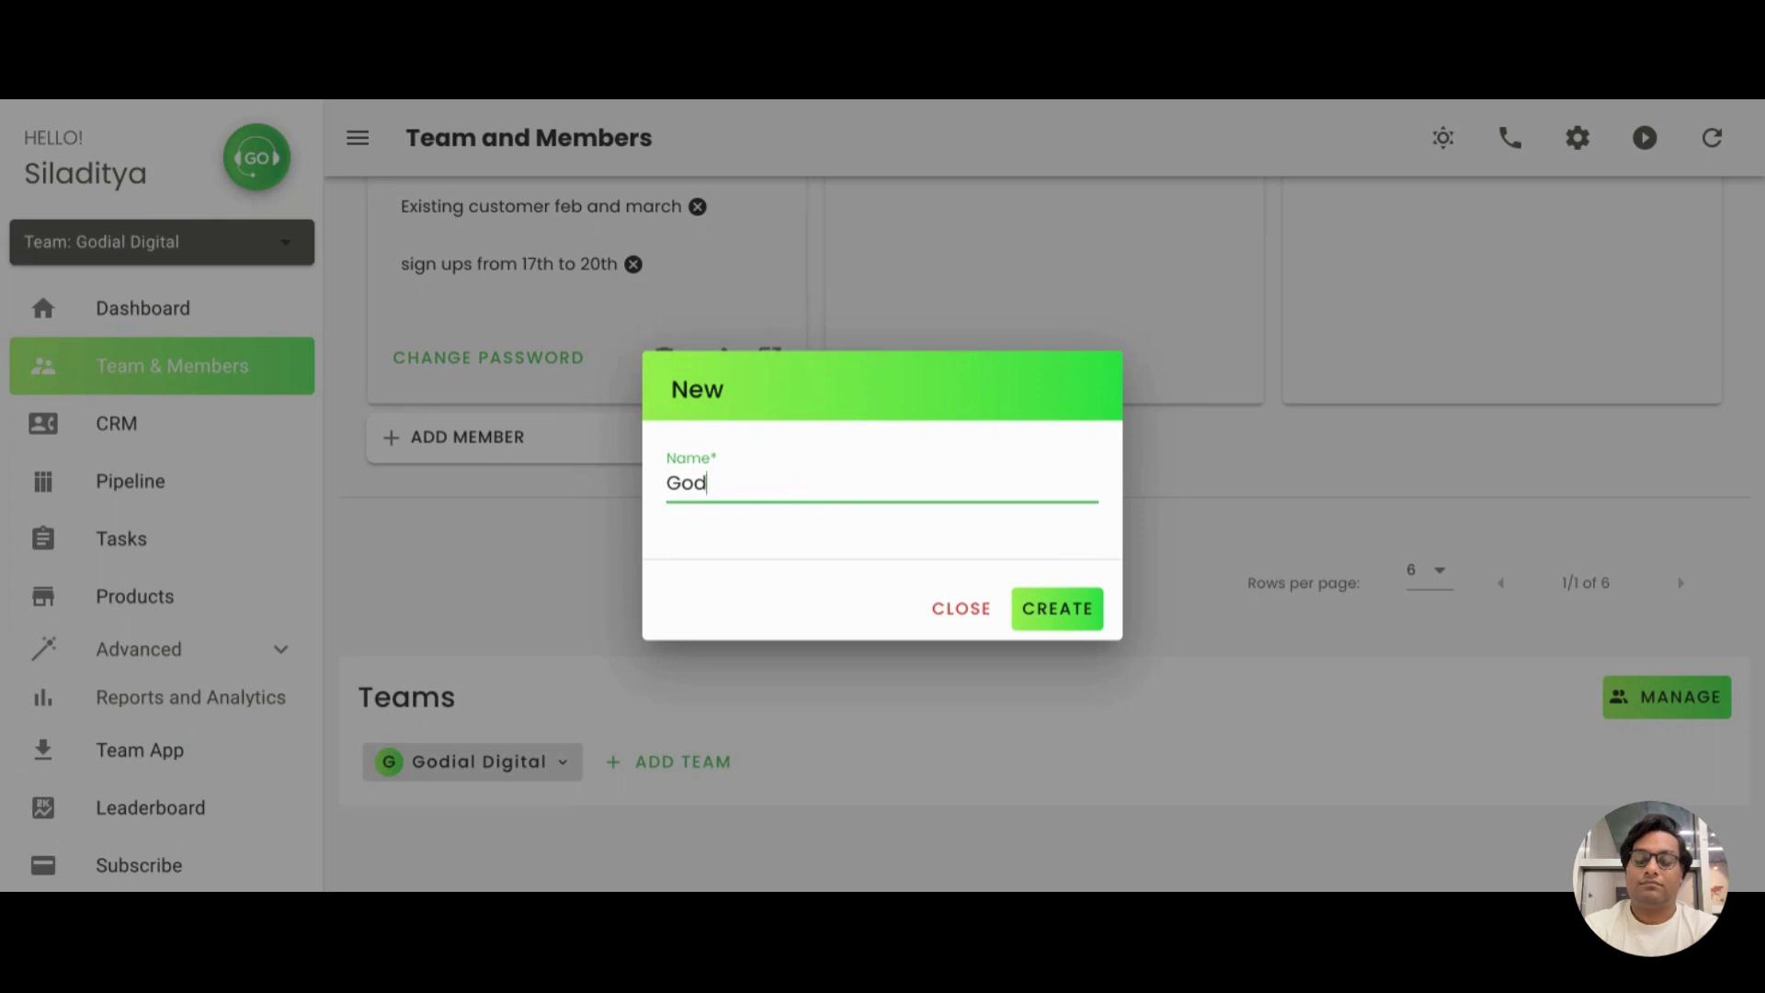
{"action": "type", "text": "ial Digot"}
{"action": "key", "text": "BackSpace"}
{"action": "key", "text": "BackSpace"}
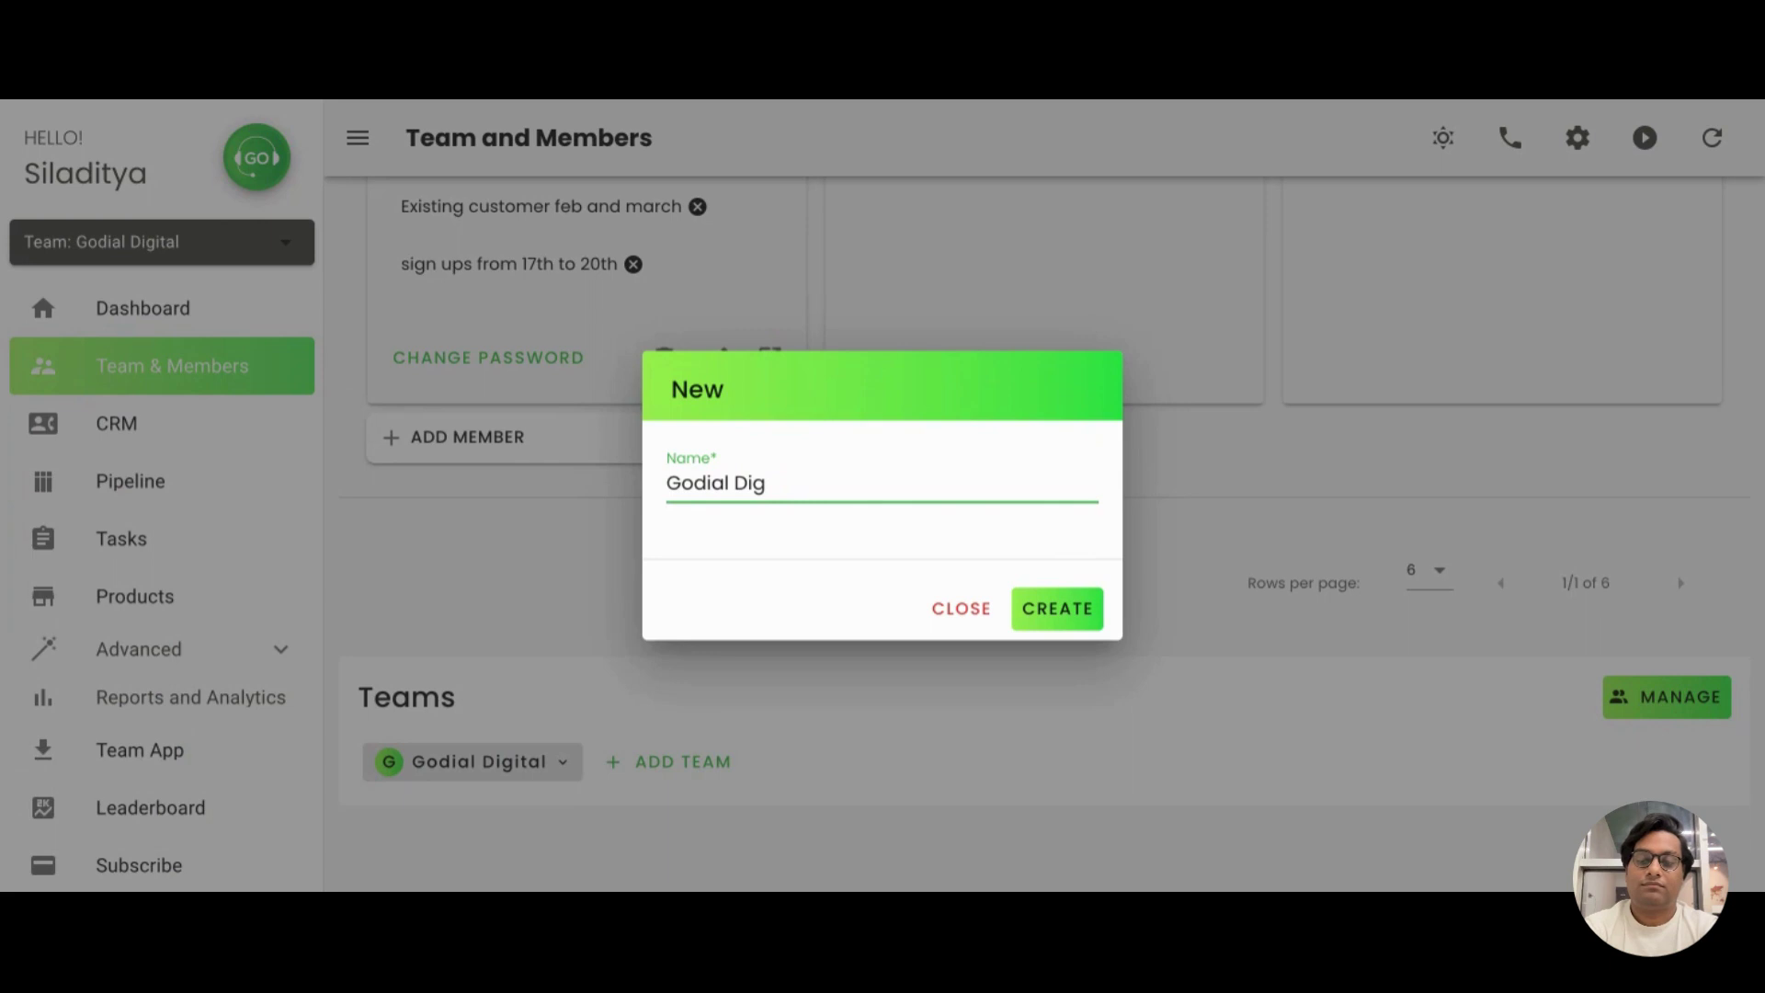
{"action": "type", "text": "ital Eas"}
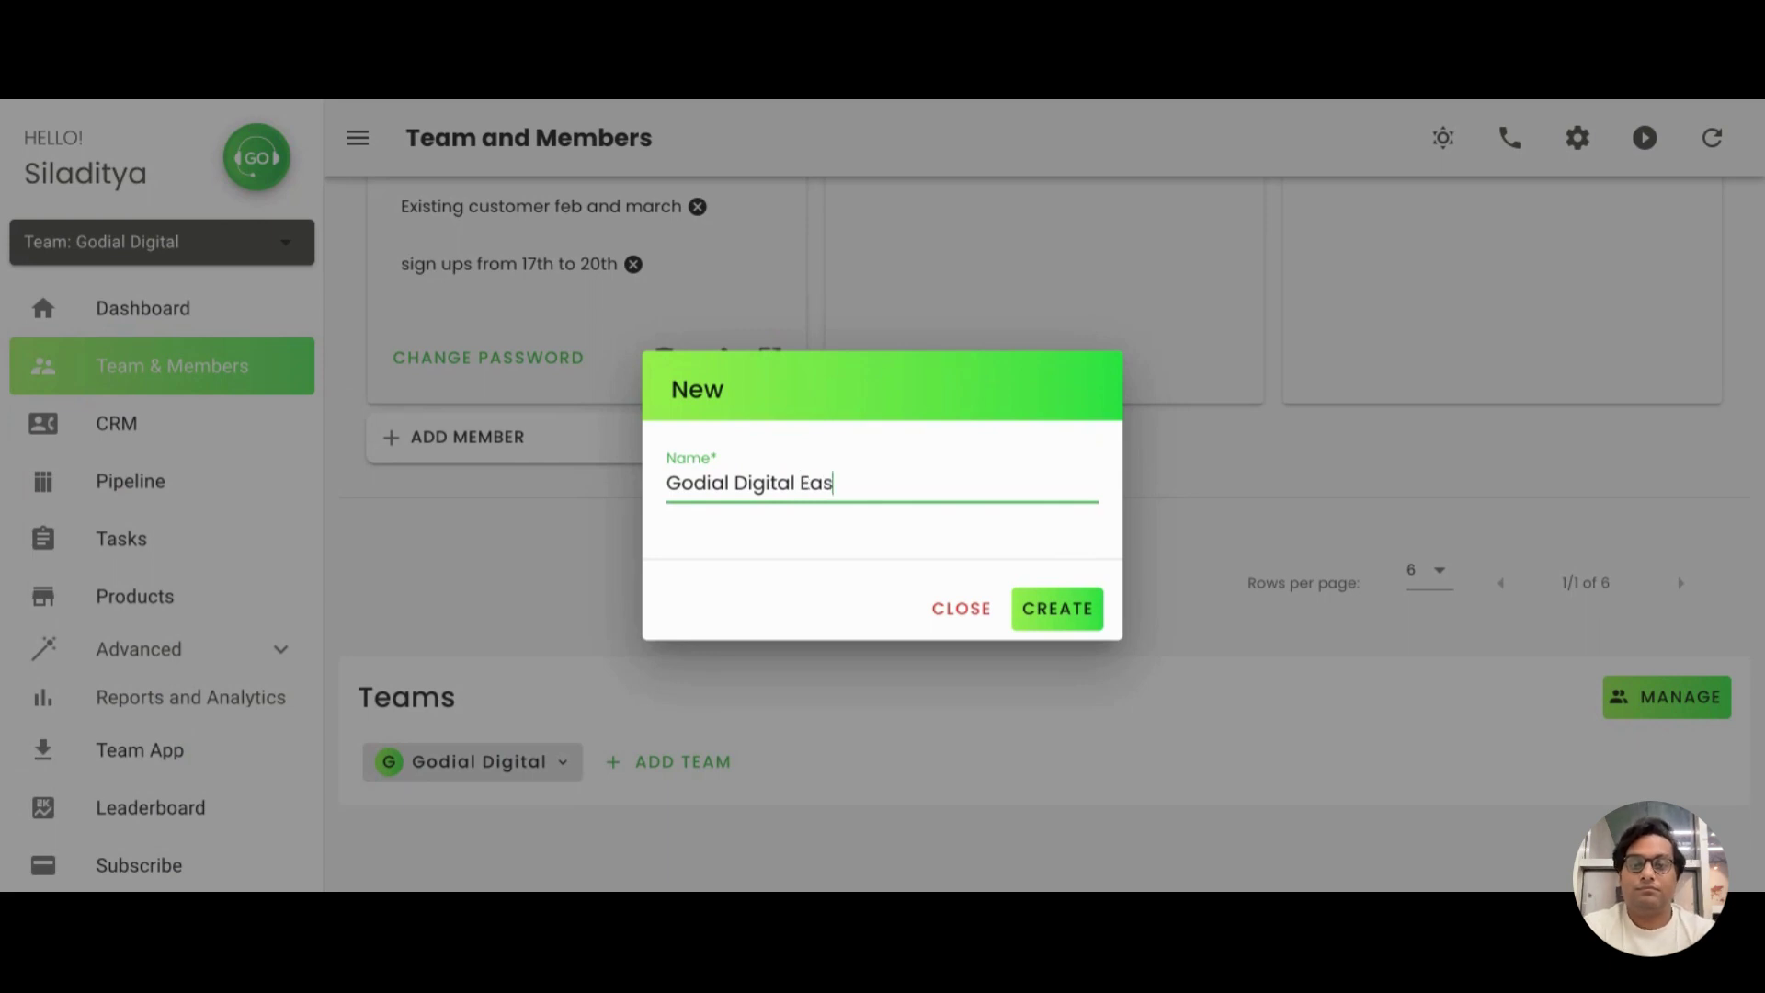
{"action": "type", "text": "t"}
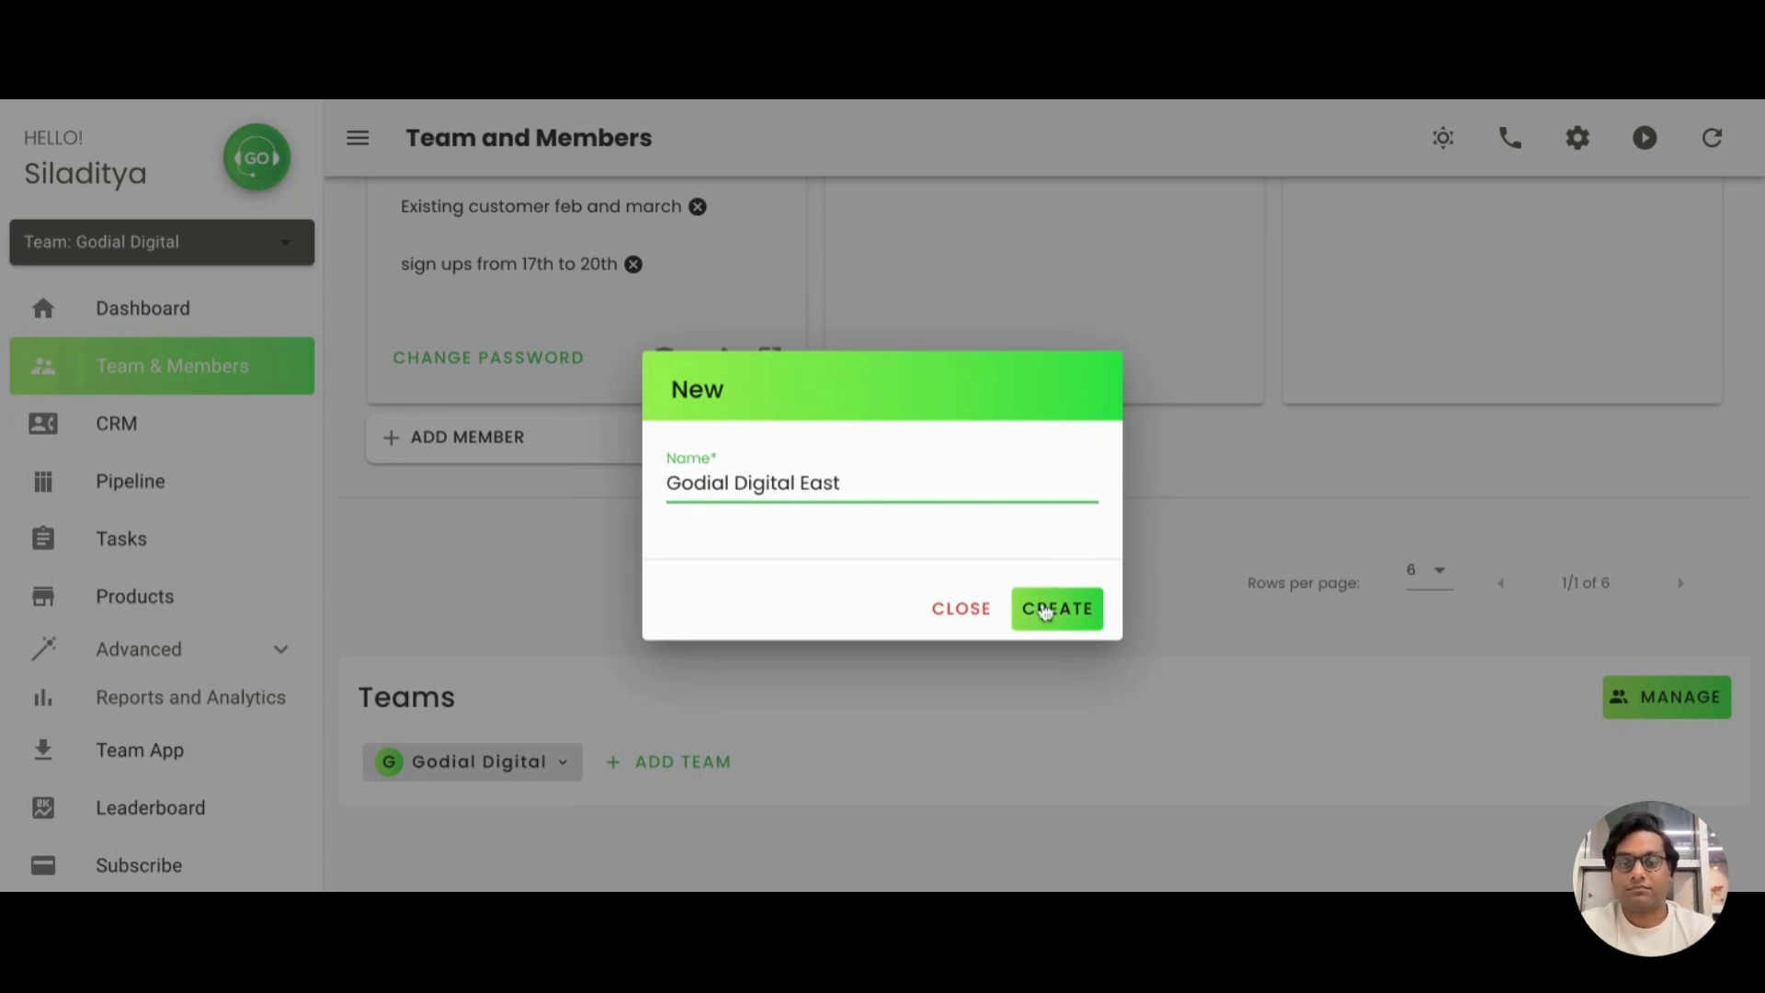
{"action": "left_click", "coordinate": [1045, 611]}
{"action": "left_click", "coordinate": [913, 609]}
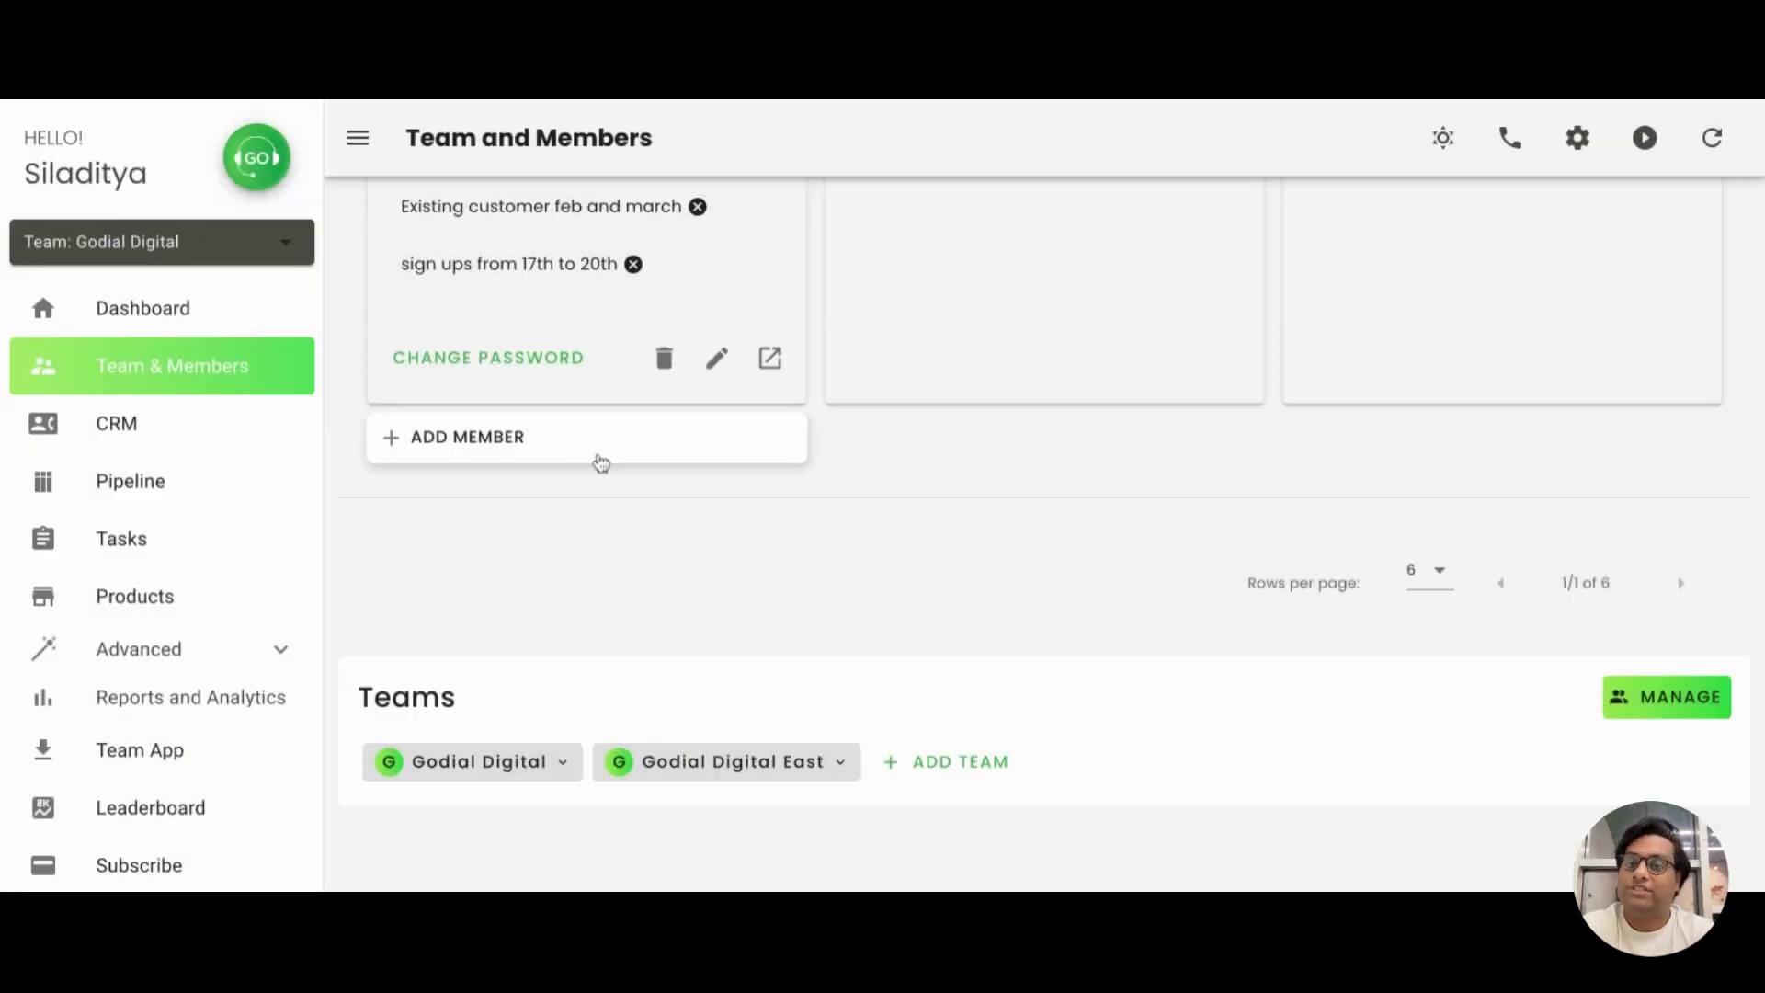
Start a new member, entering the member's name, a user ID and a password
{"action": "left_click", "coordinate": [601, 462]}
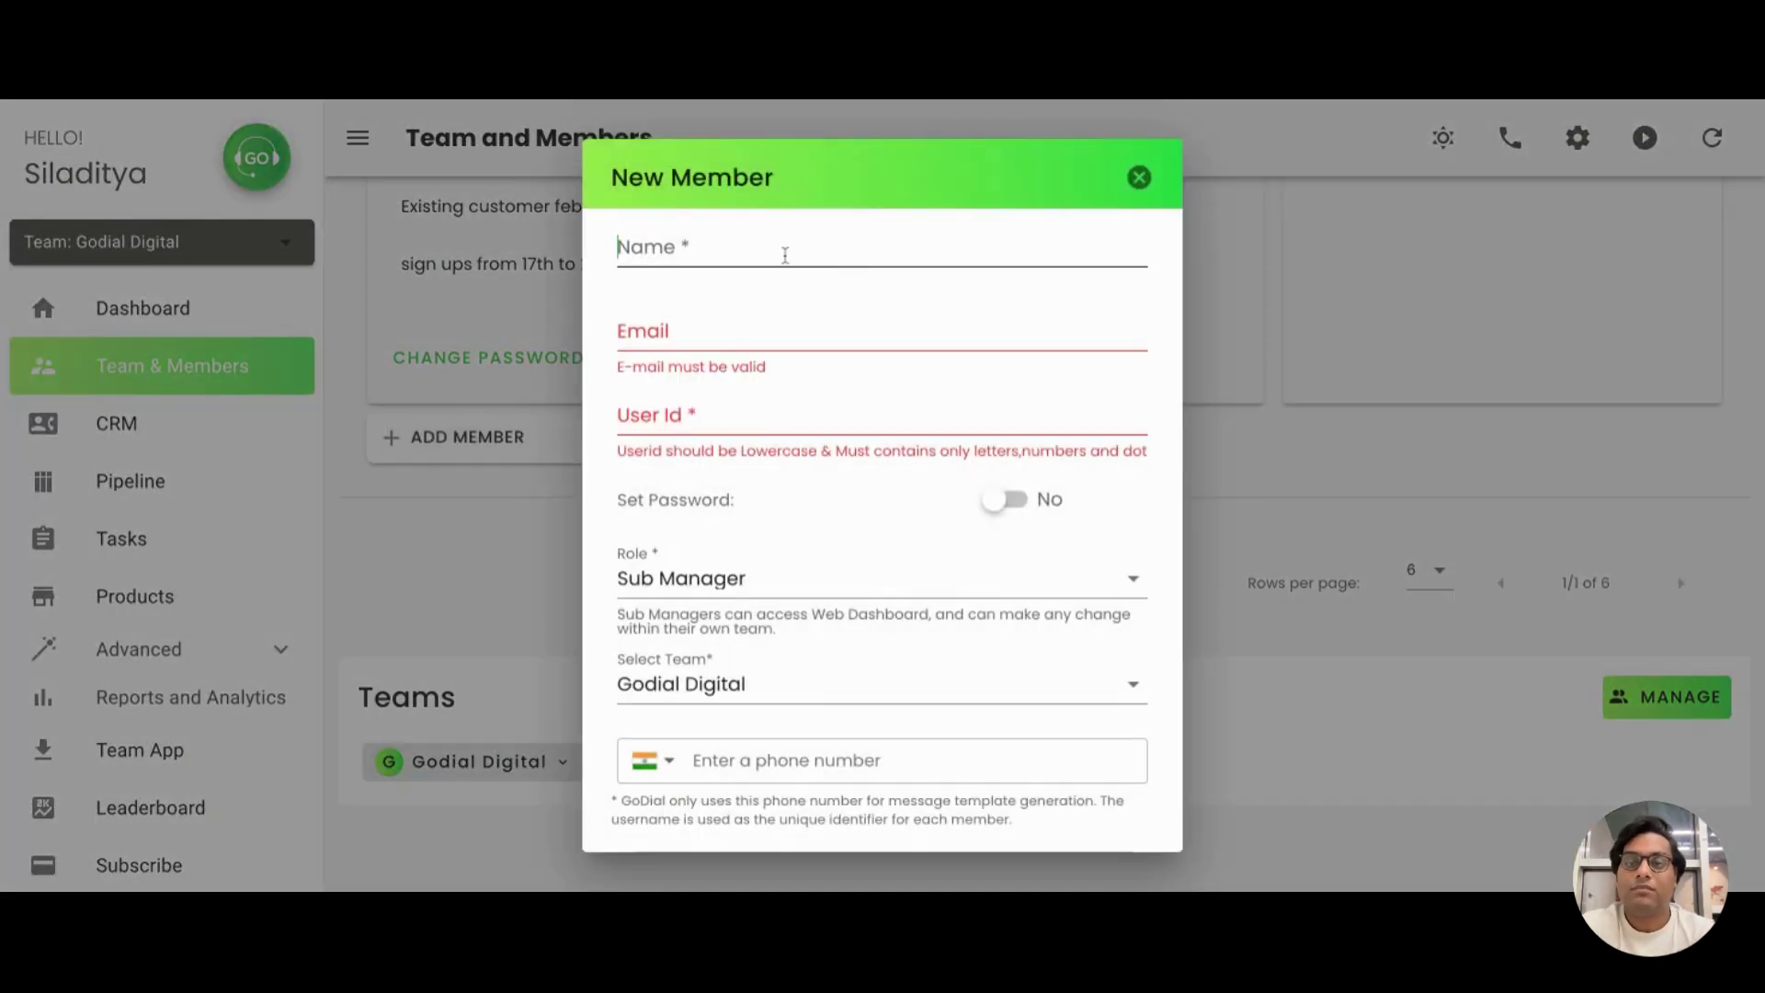
{"action": "type", "text": "def"}
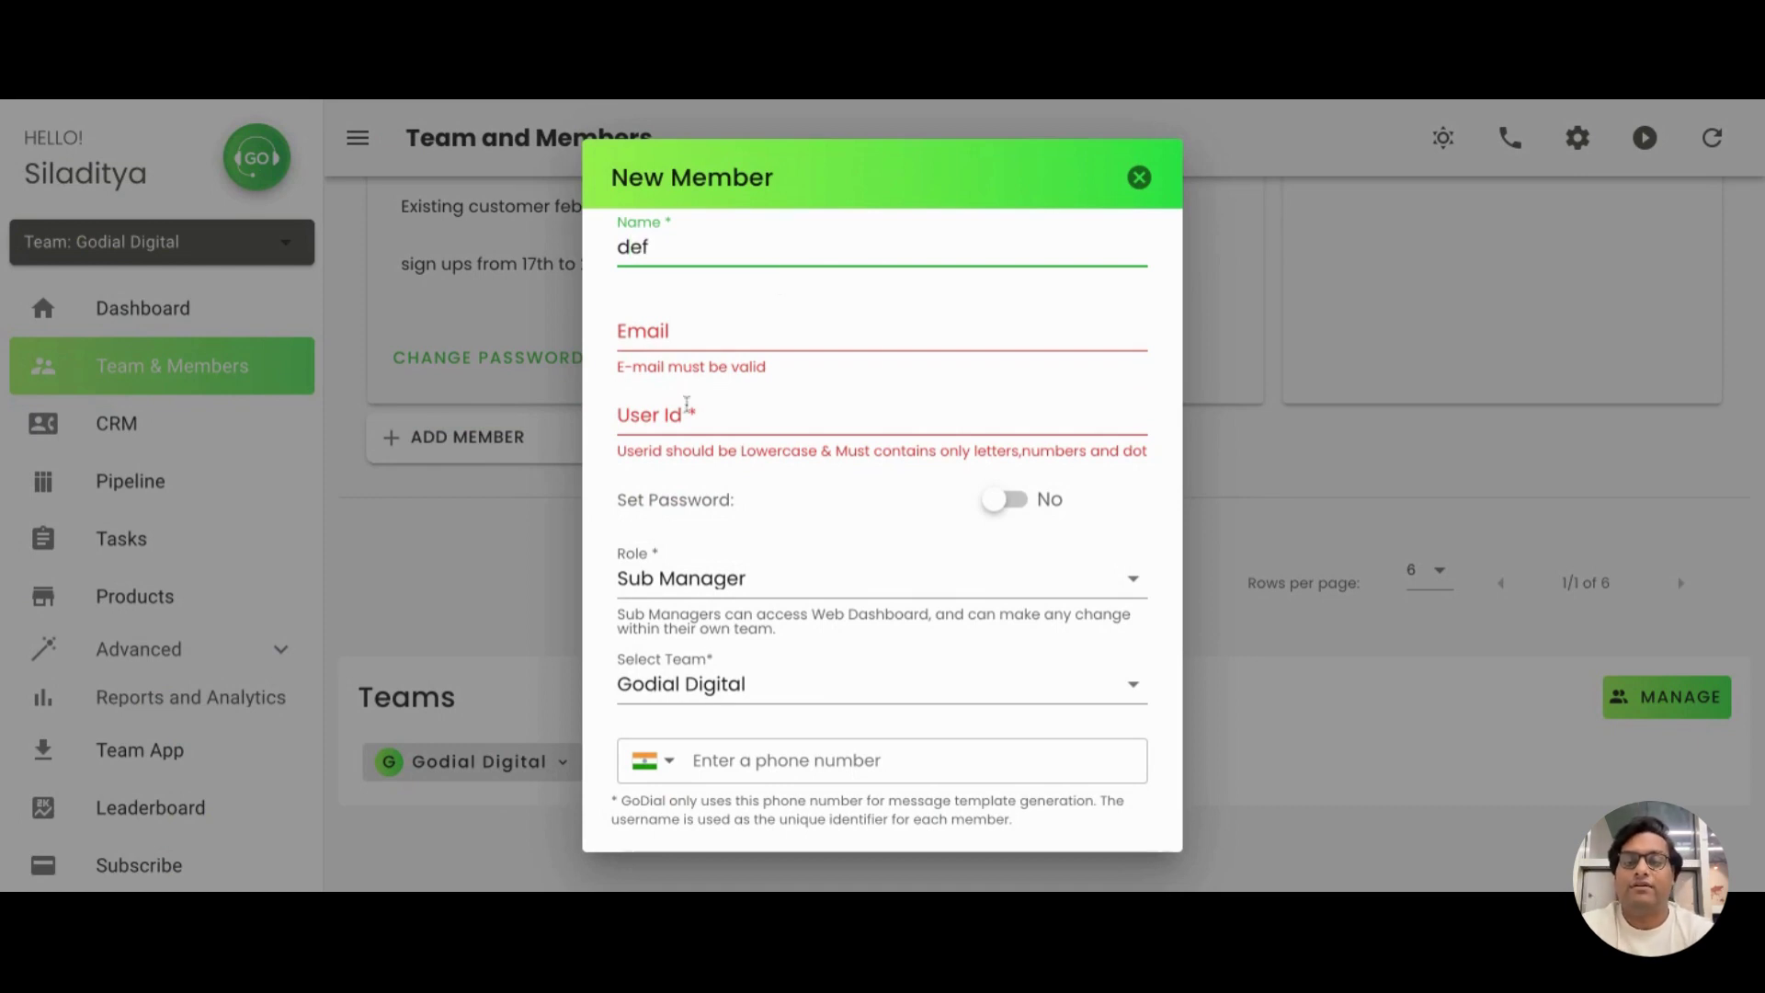
{"action": "left_click", "coordinate": [686, 413]}
{"action": "type", "text": "go"}
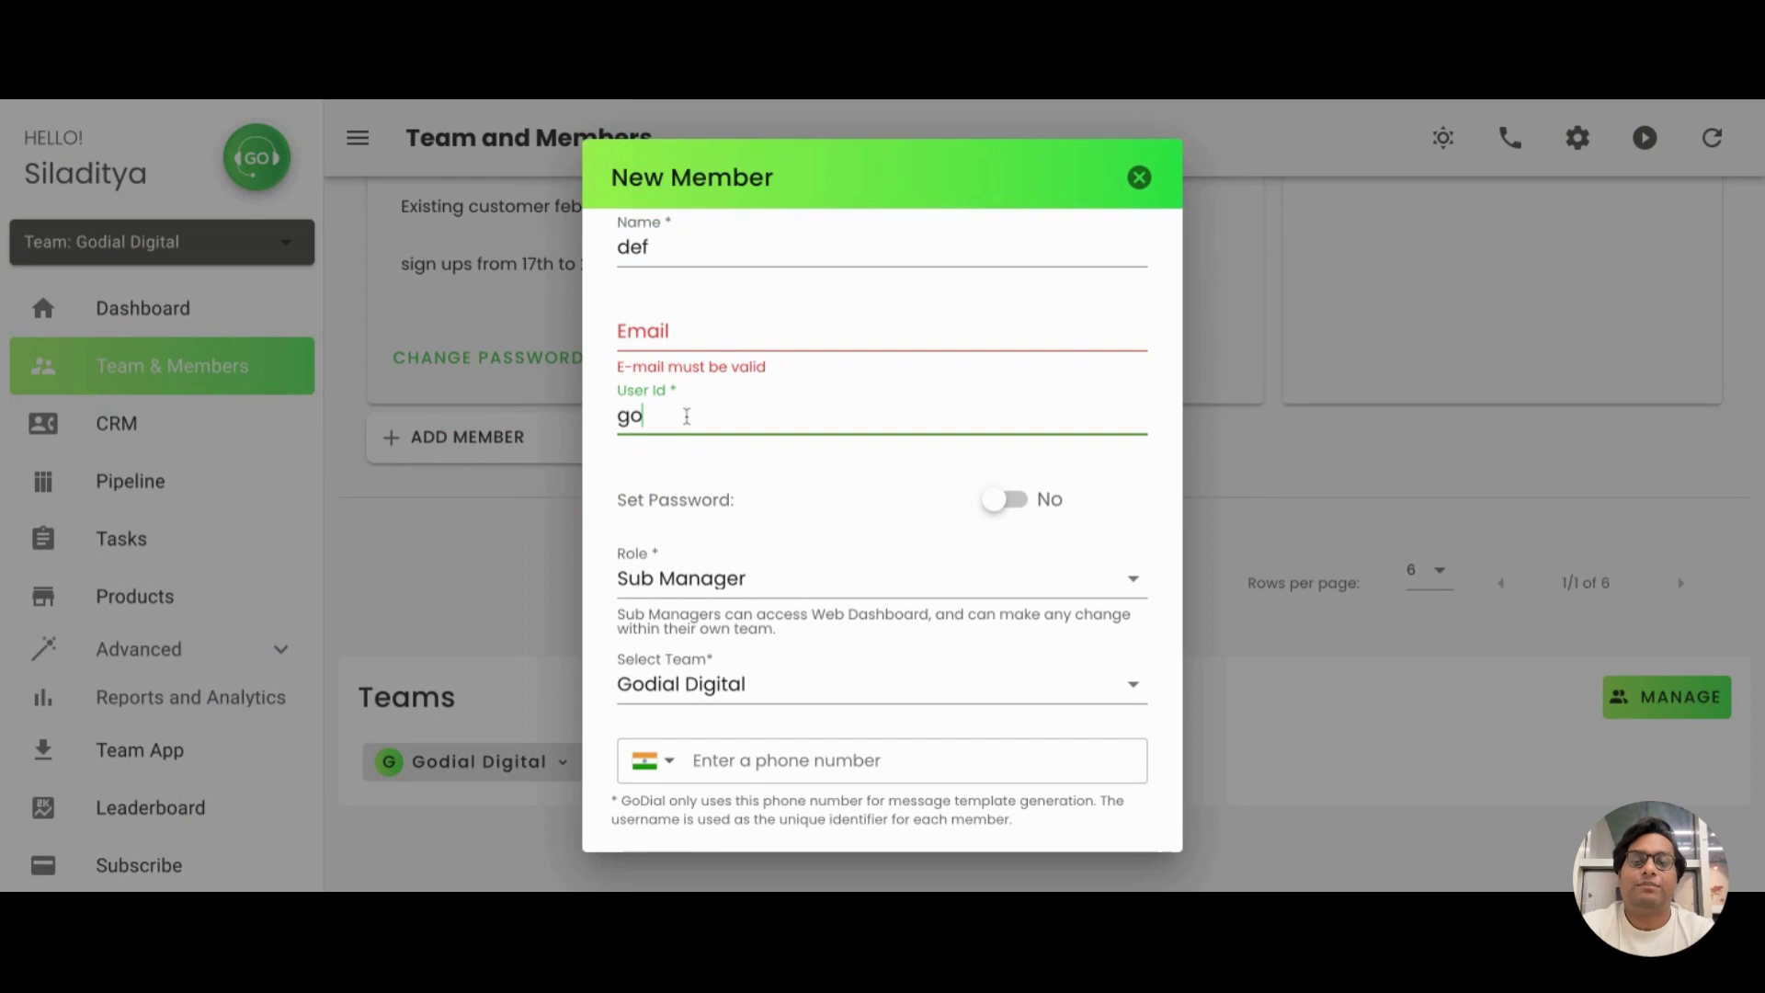
{"action": "type", "text": "dial2"}
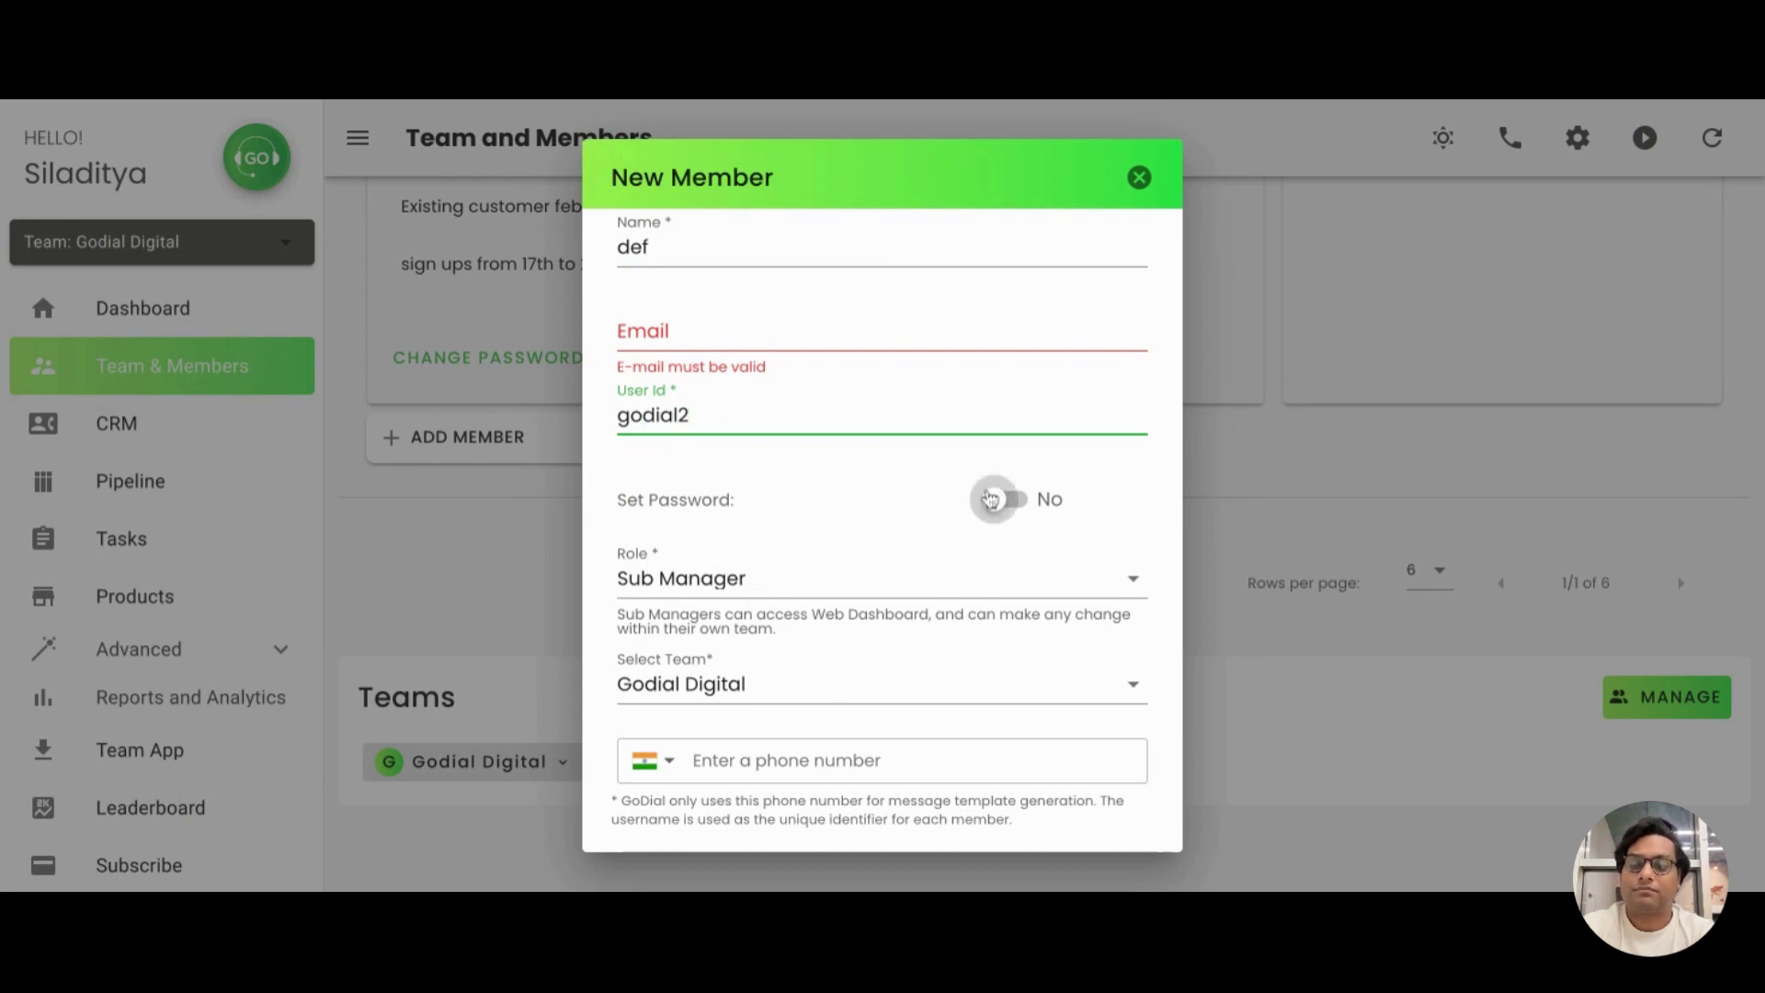
{"action": "left_click", "coordinate": [991, 499]}
{"action": "left_click", "coordinate": [777, 565]}
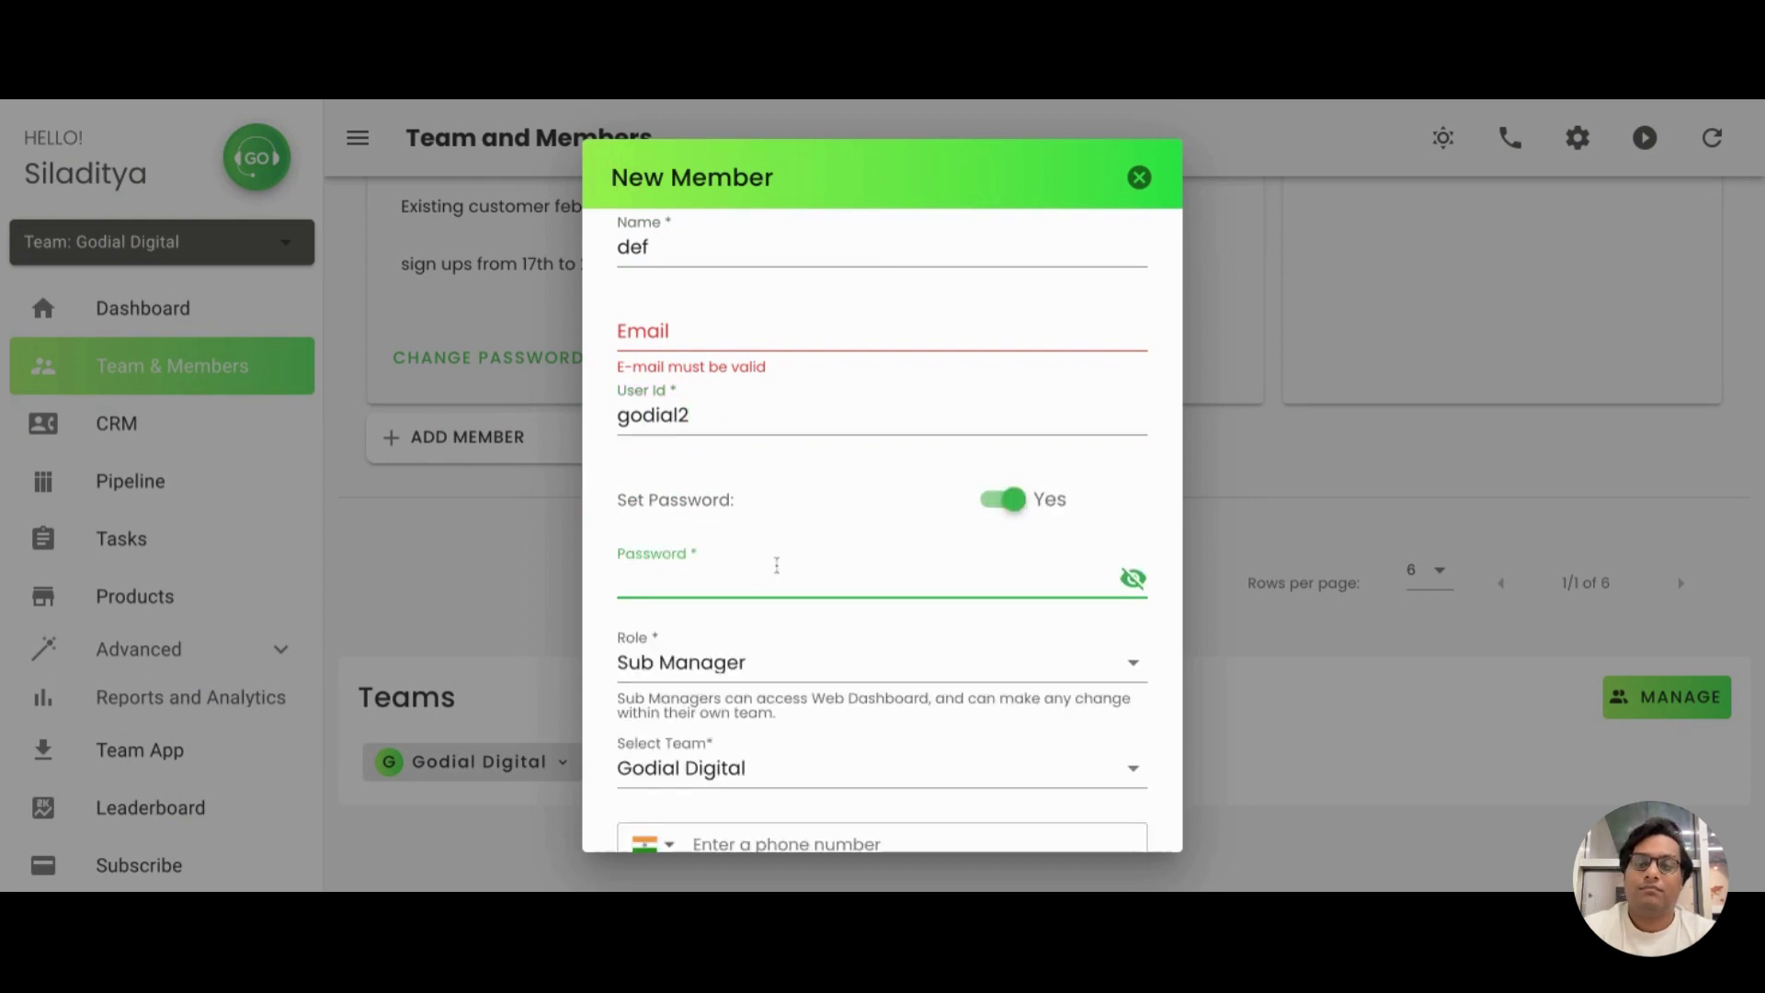
{"action": "type", "text": "1234abcd"}
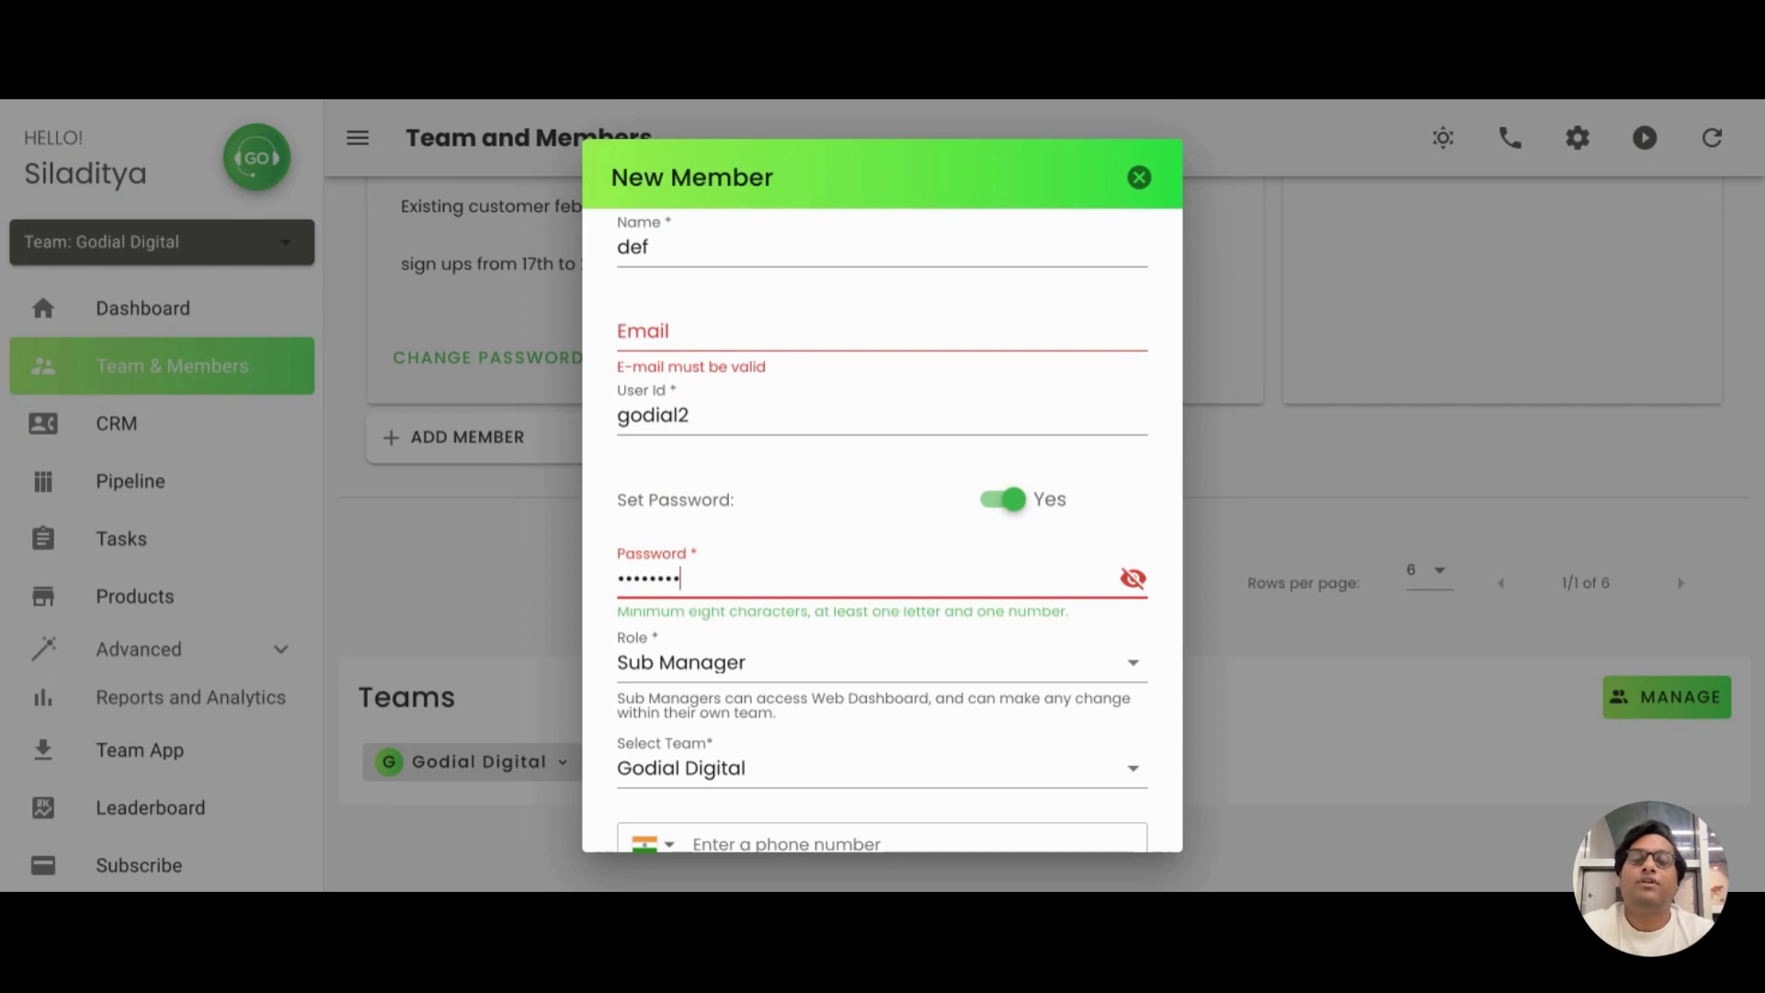
Keep the role as Sub Manager and scroll down to the Permissions section
{"action": "scroll", "coordinate": [788, 688], "scroll_direction": "down", "scroll_amount": 2}
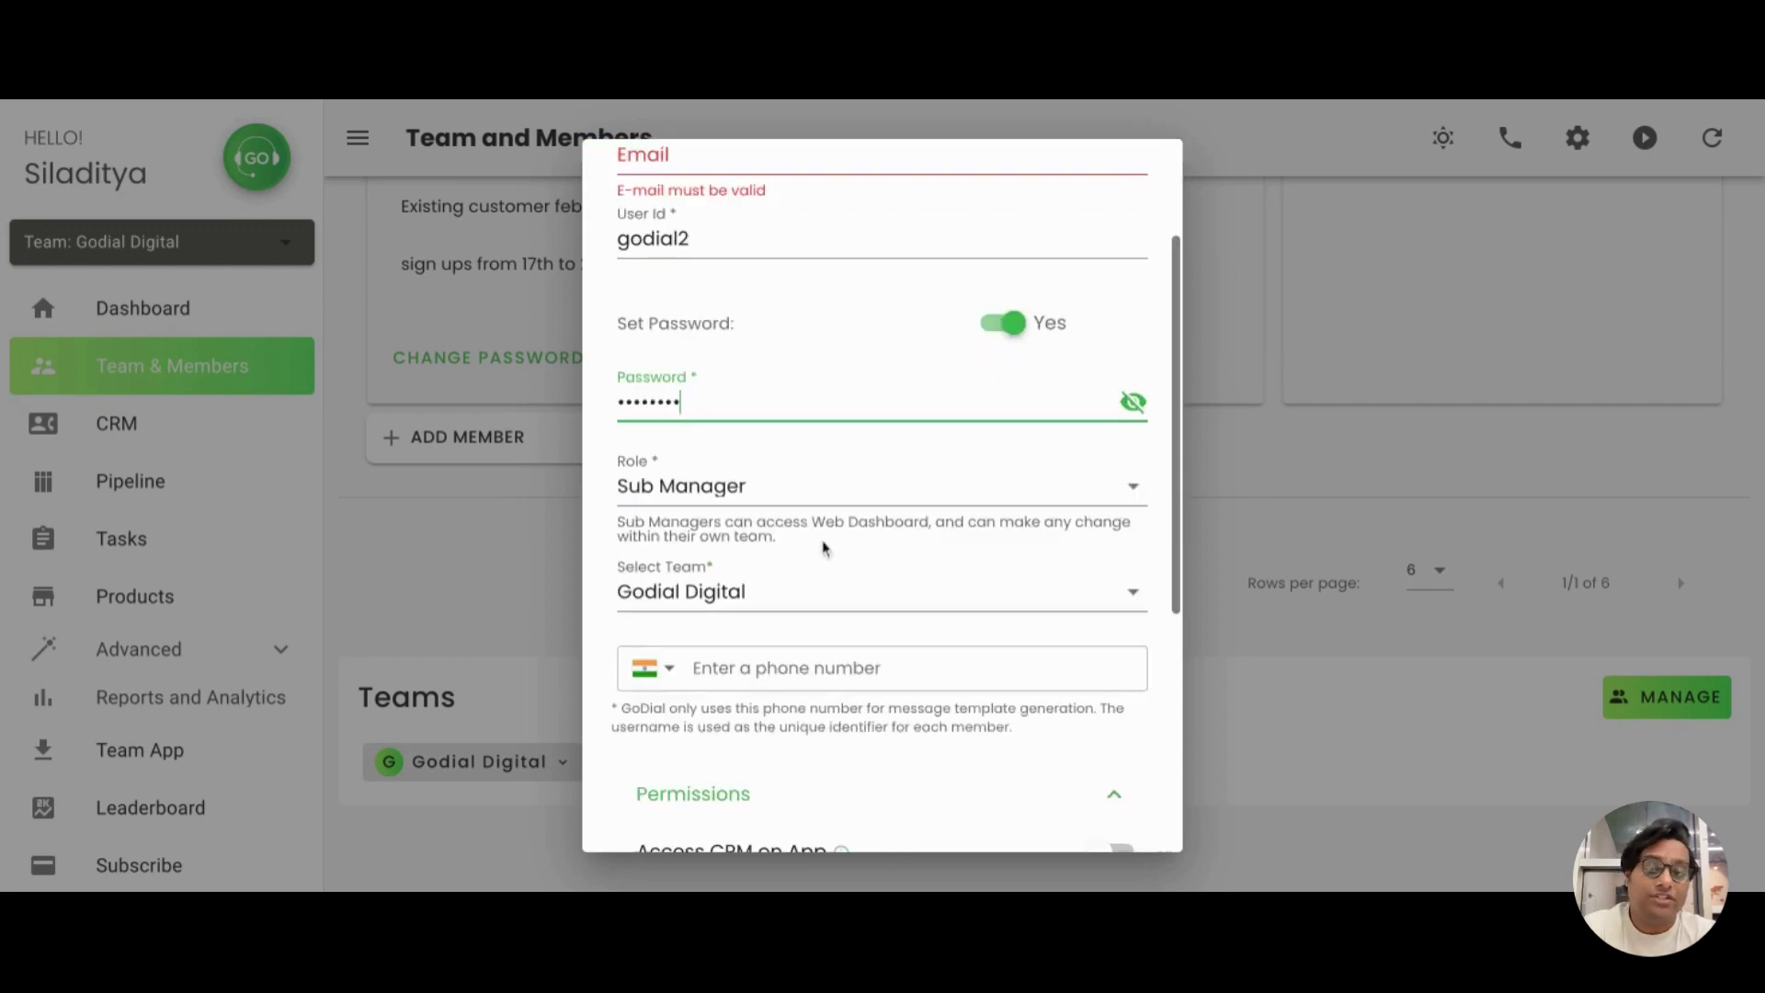
{"action": "left_click", "coordinate": [838, 491]}
{"action": "left_click", "coordinate": [829, 562]}
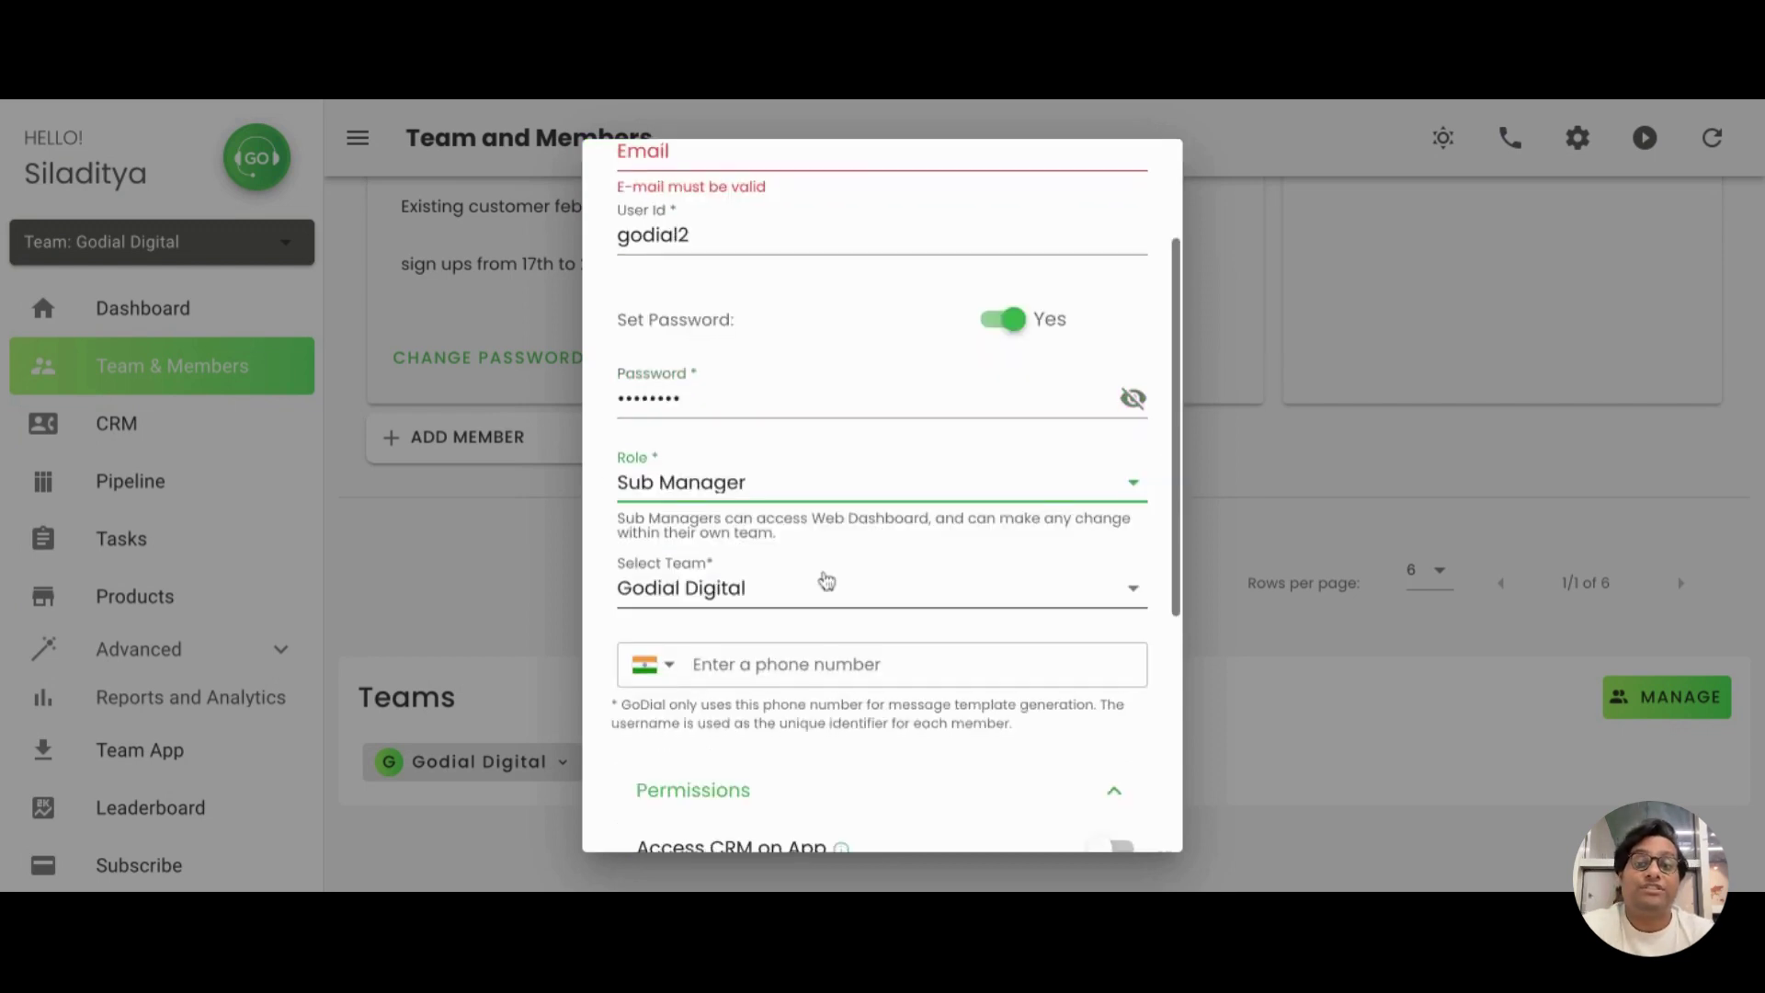
{"action": "scroll", "coordinate": [826, 579], "scroll_direction": "down", "scroll_amount": 3}
{"action": "scroll", "coordinate": [826, 579], "scroll_direction": "down", "scroll_amount": 2}
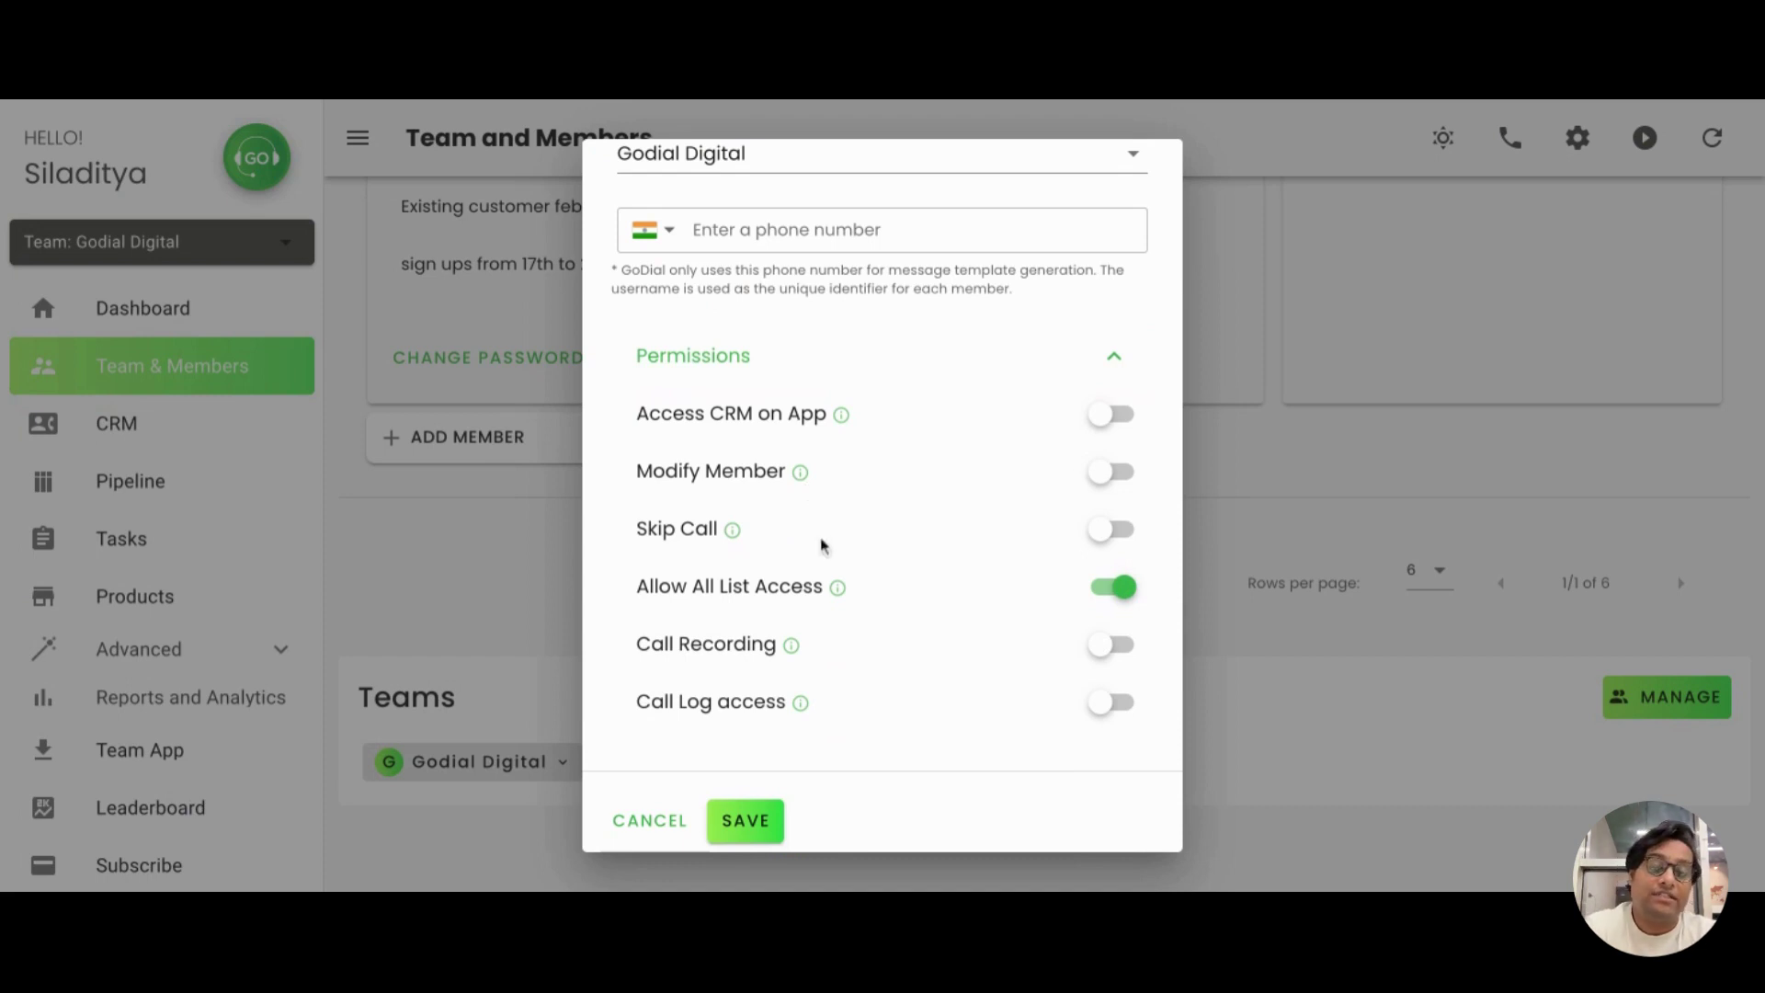
Switch on Modify Member, switch off Allow All List Access, and save the Sub Manager
{"action": "mouse_move", "coordinate": [838, 591]}
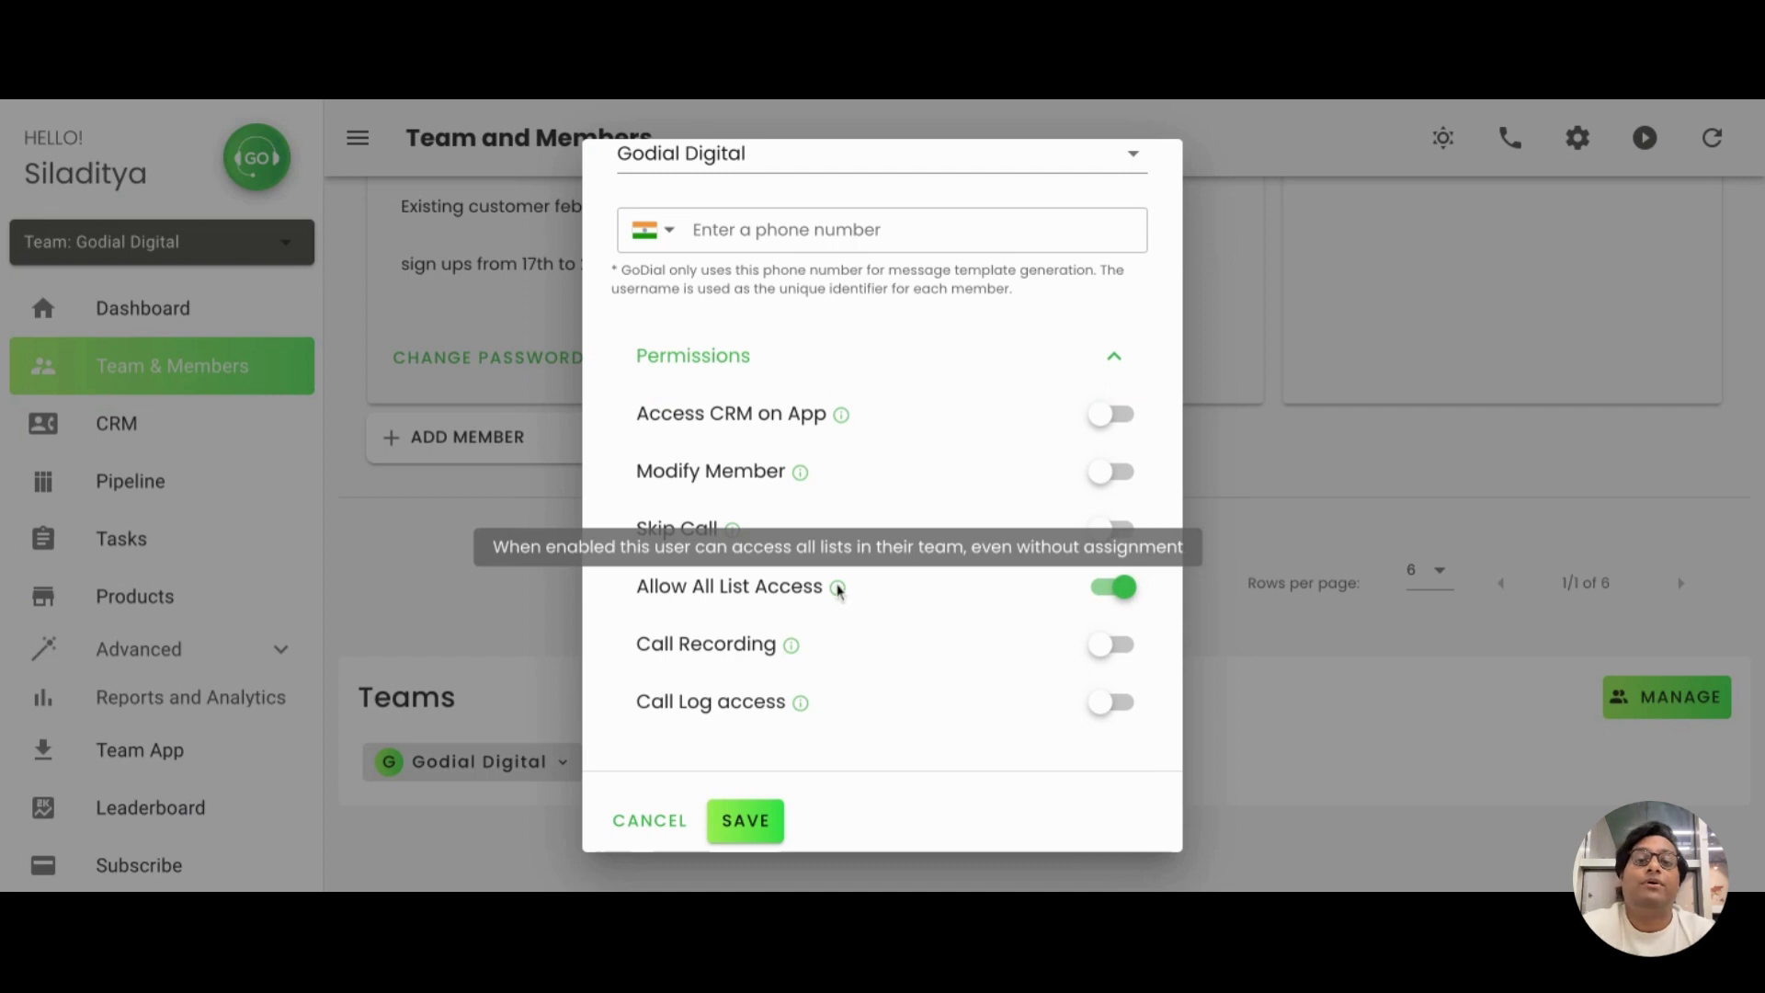
{"action": "left_click", "coordinate": [1114, 473]}
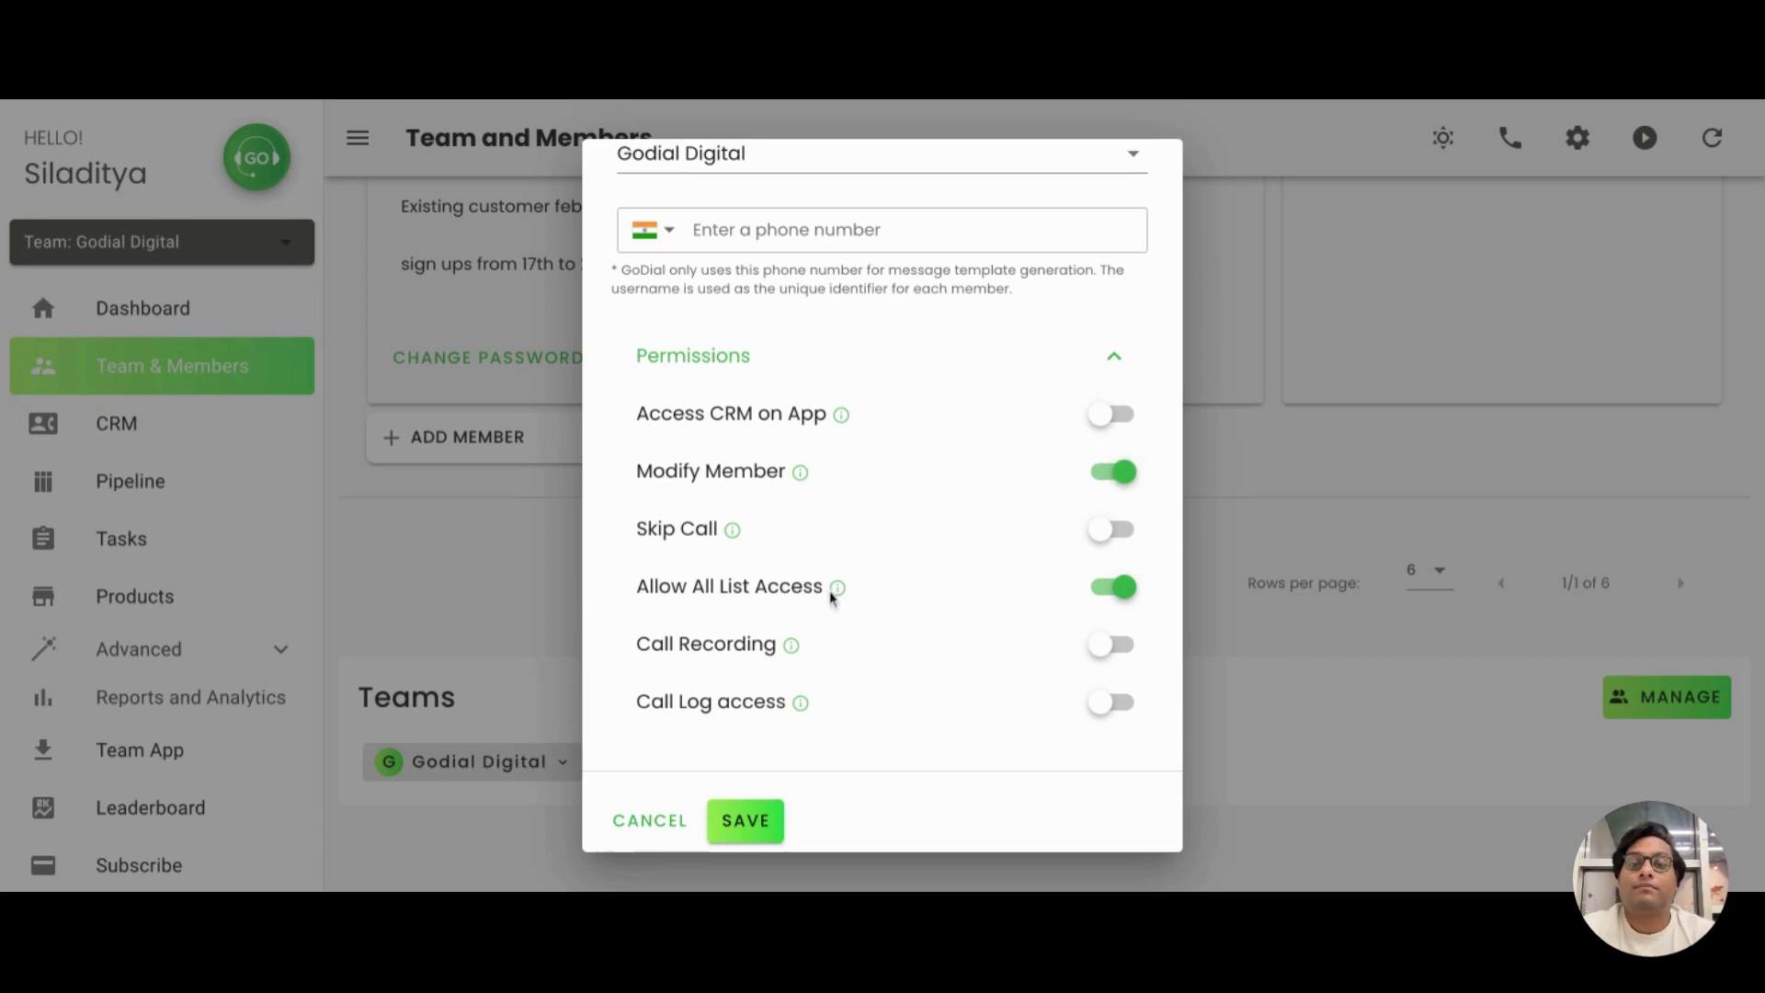
{"action": "mouse_move", "coordinate": [835, 597]}
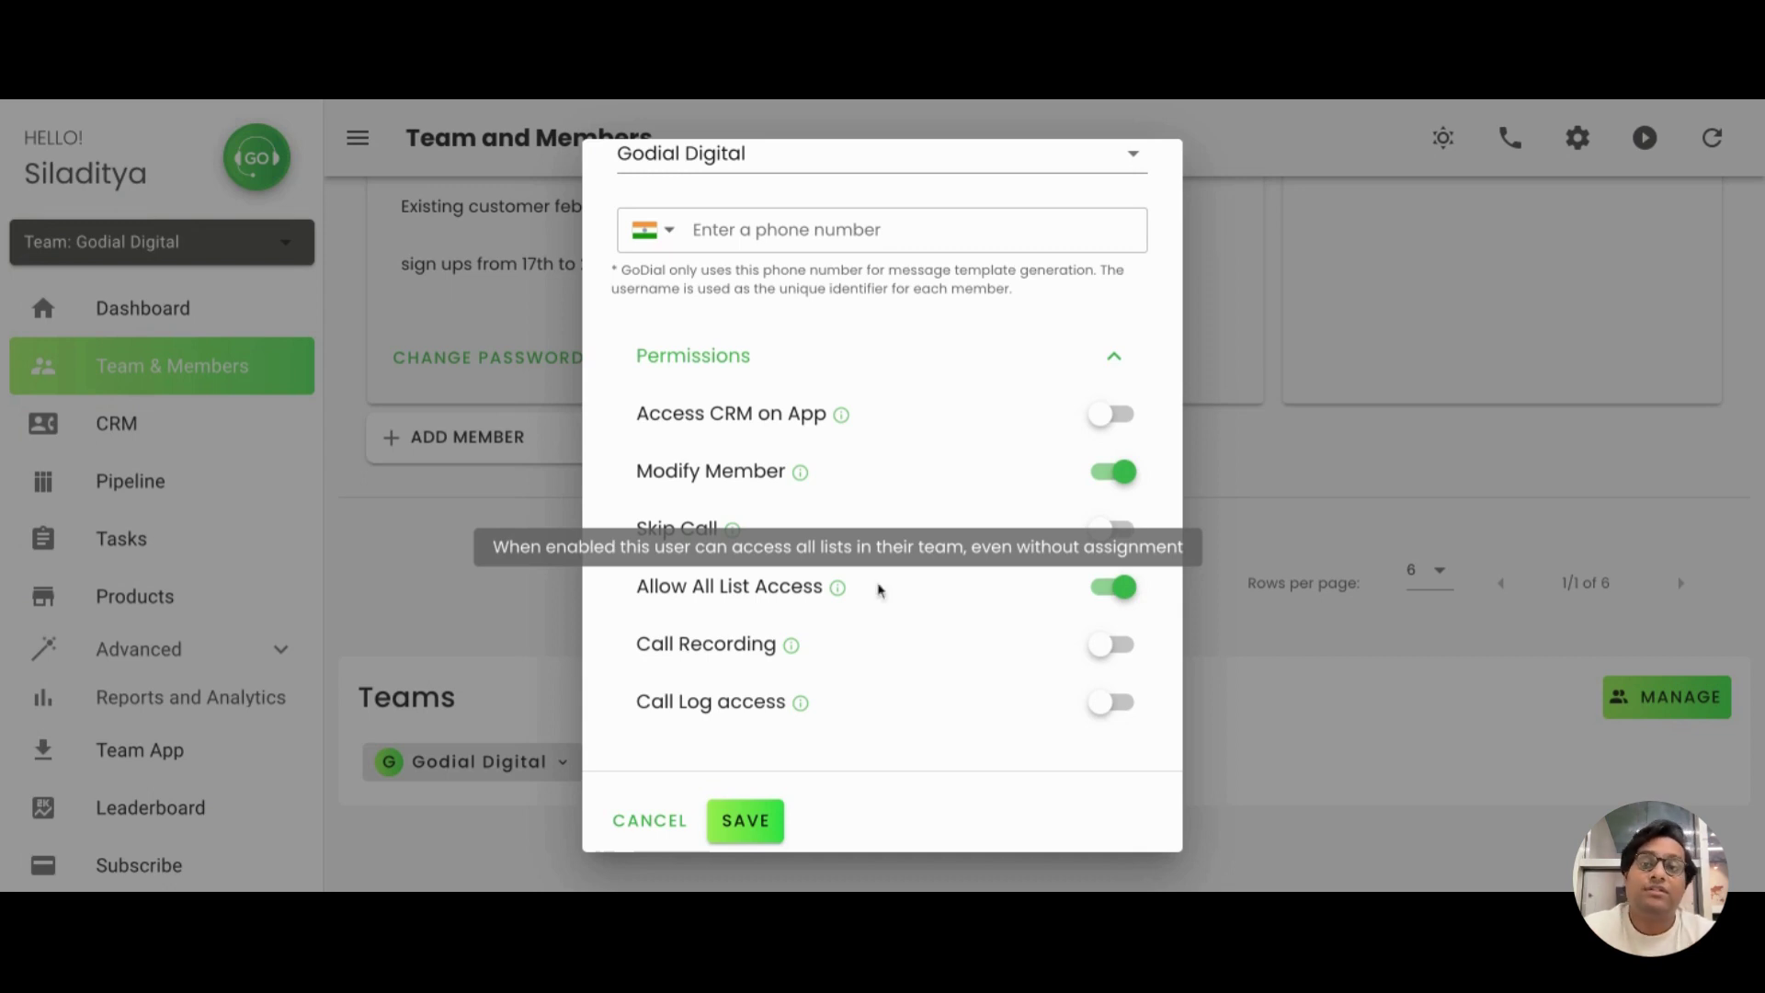
{"action": "left_click", "coordinate": [1105, 596]}
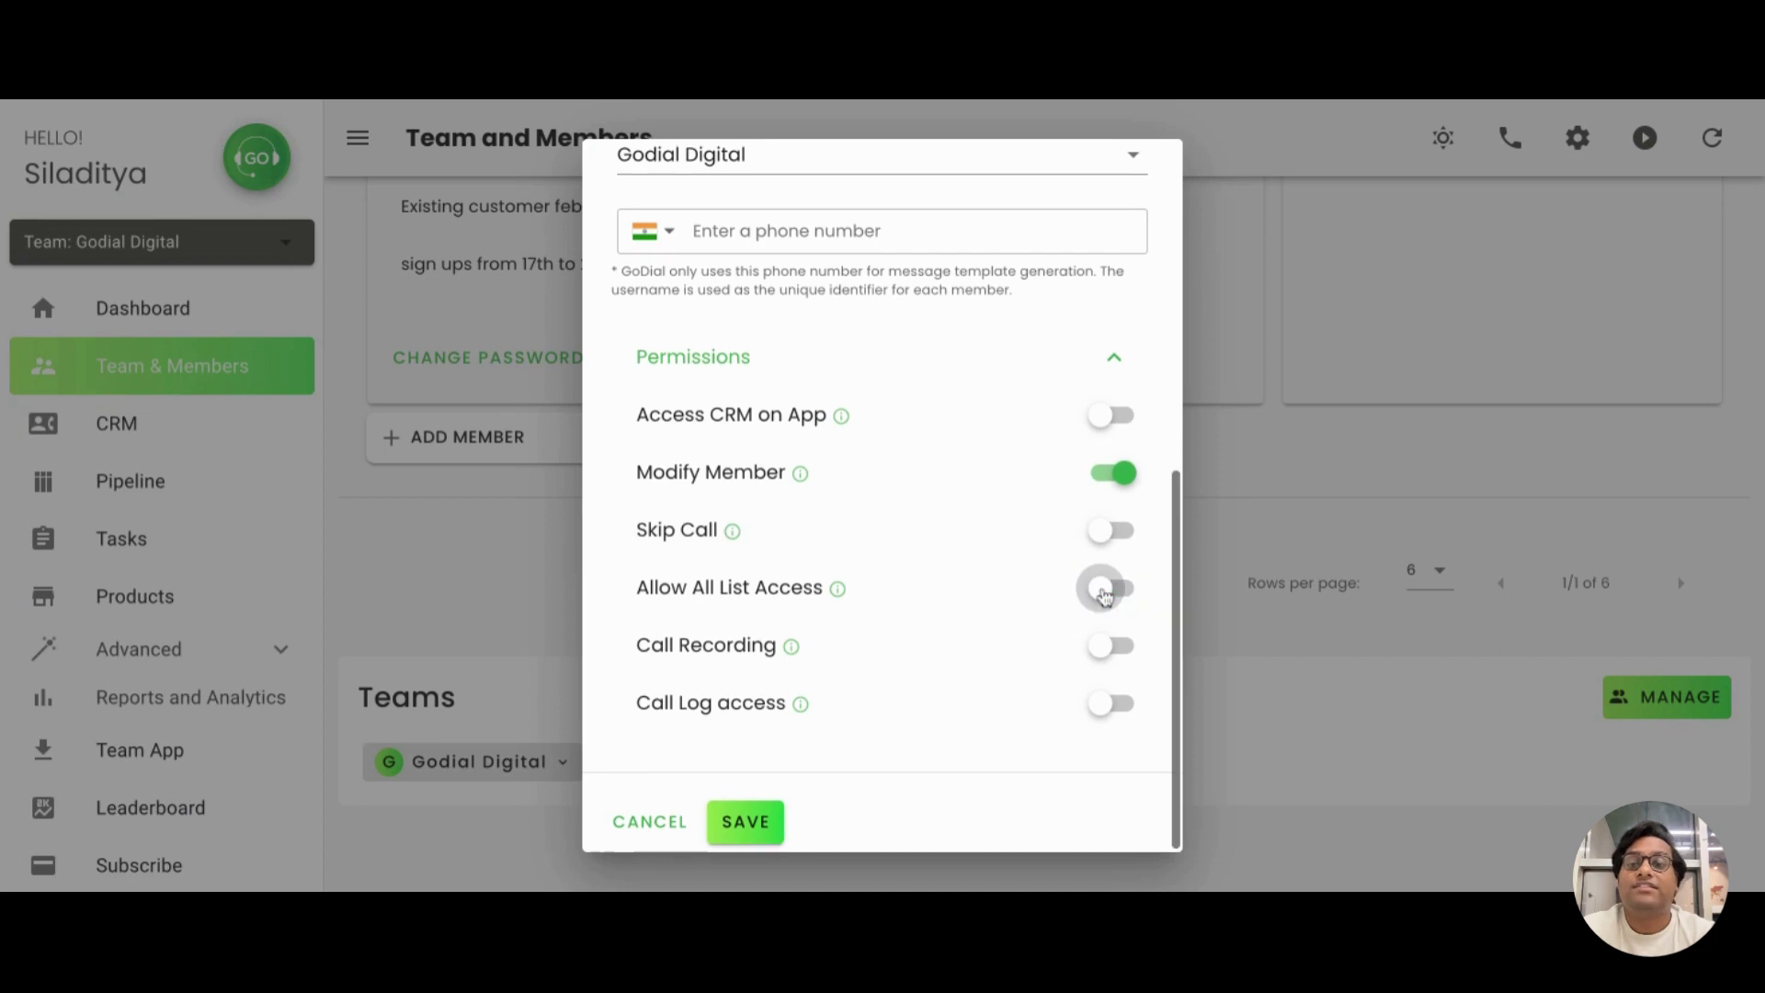
{"action": "scroll", "coordinate": [1105, 596], "scroll_direction": "up", "scroll_amount": 6}
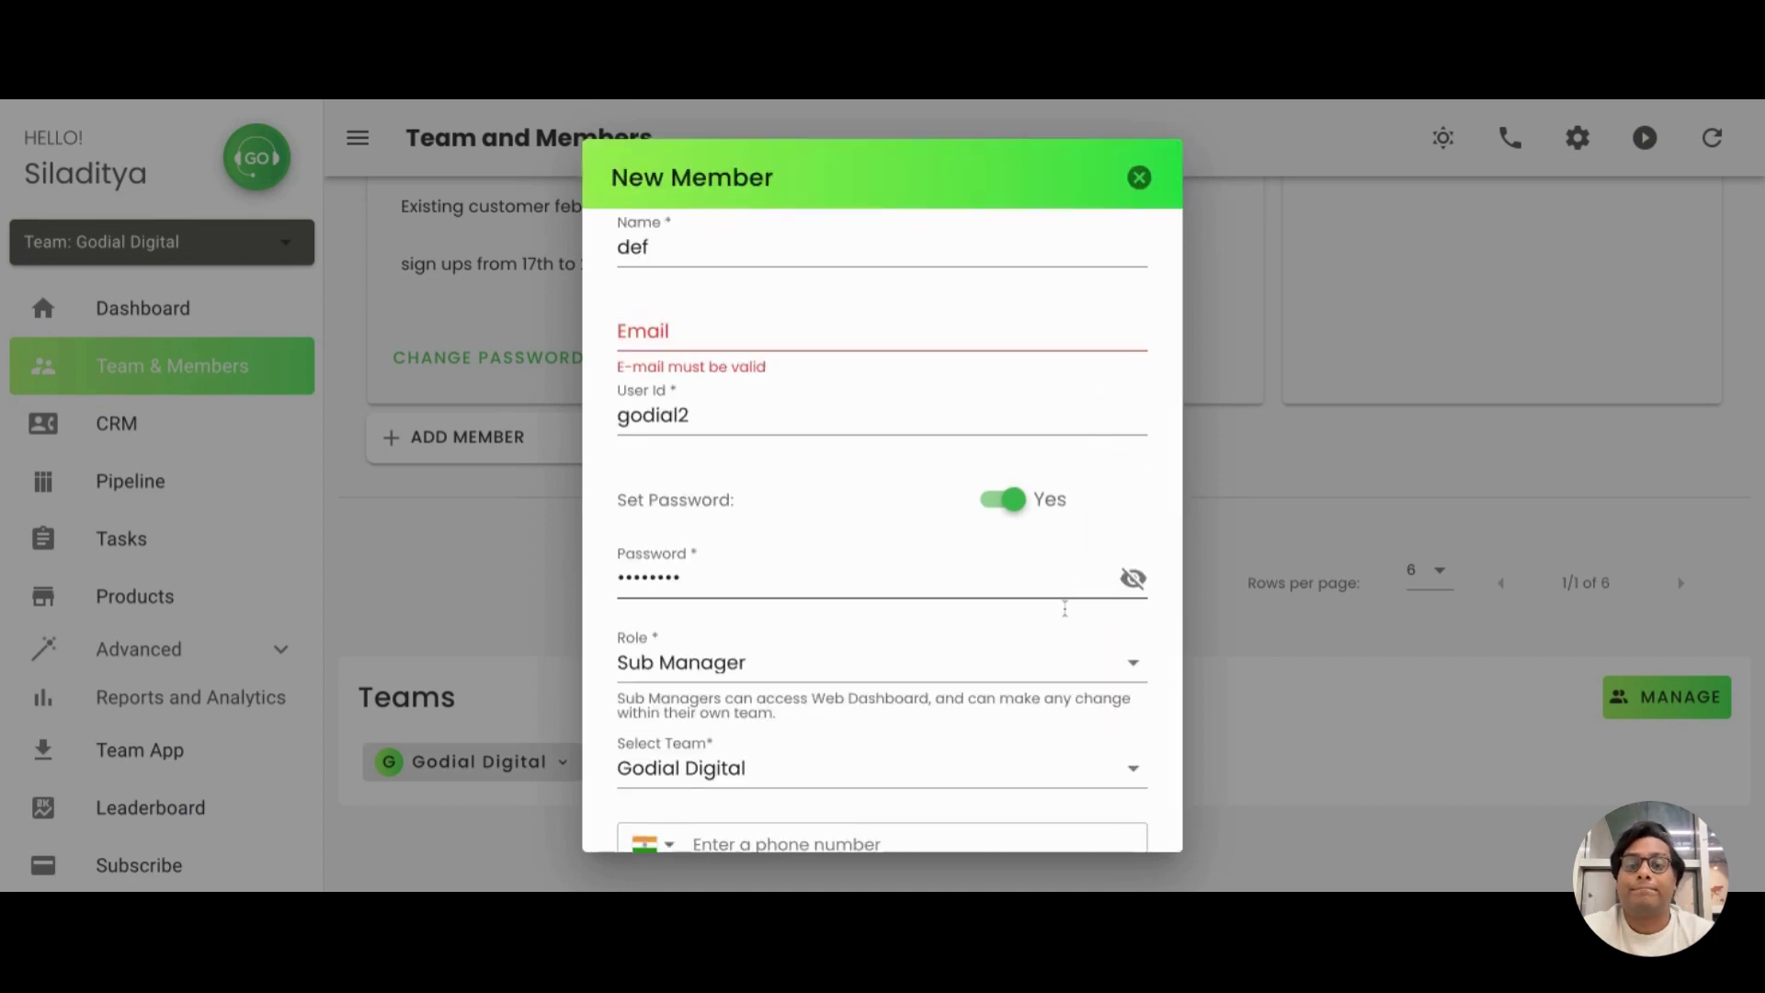
{"action": "scroll", "coordinate": [808, 746], "scroll_direction": "down", "scroll_amount": 7}
{"action": "left_click", "coordinate": [754, 824]}
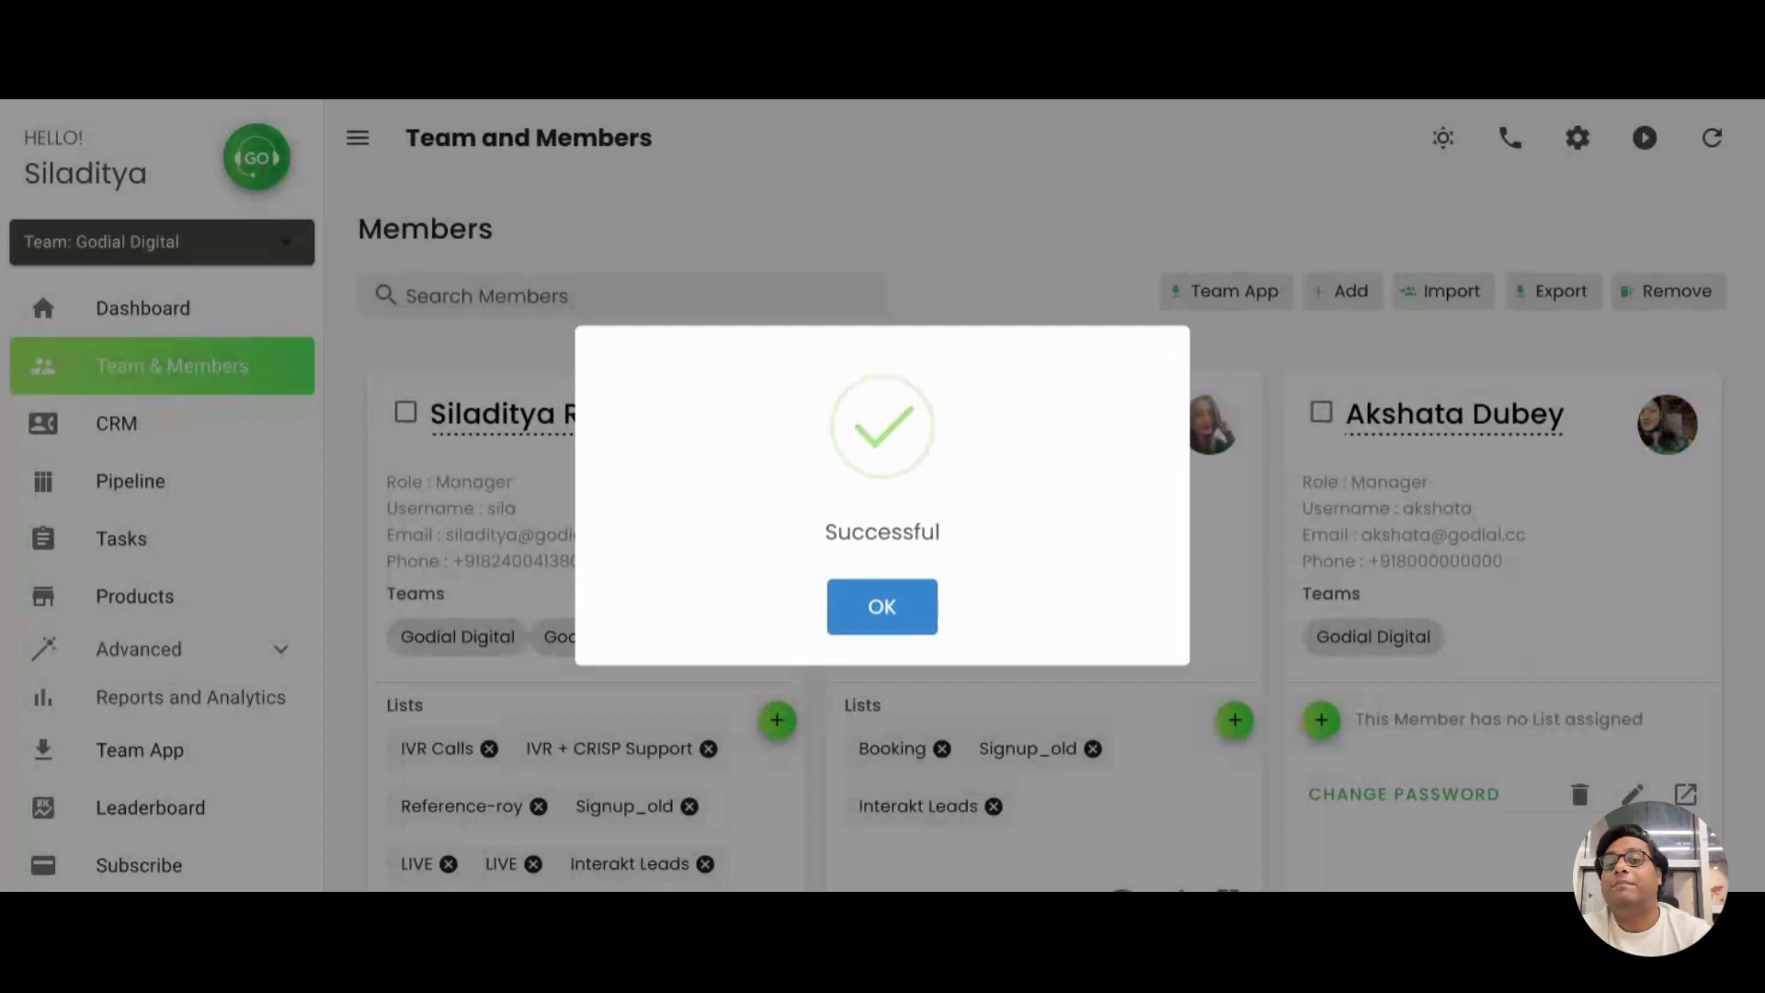
Dismiss the success message and start a new member form with the Team Manager role
{"action": "left_click", "coordinate": [883, 614]}
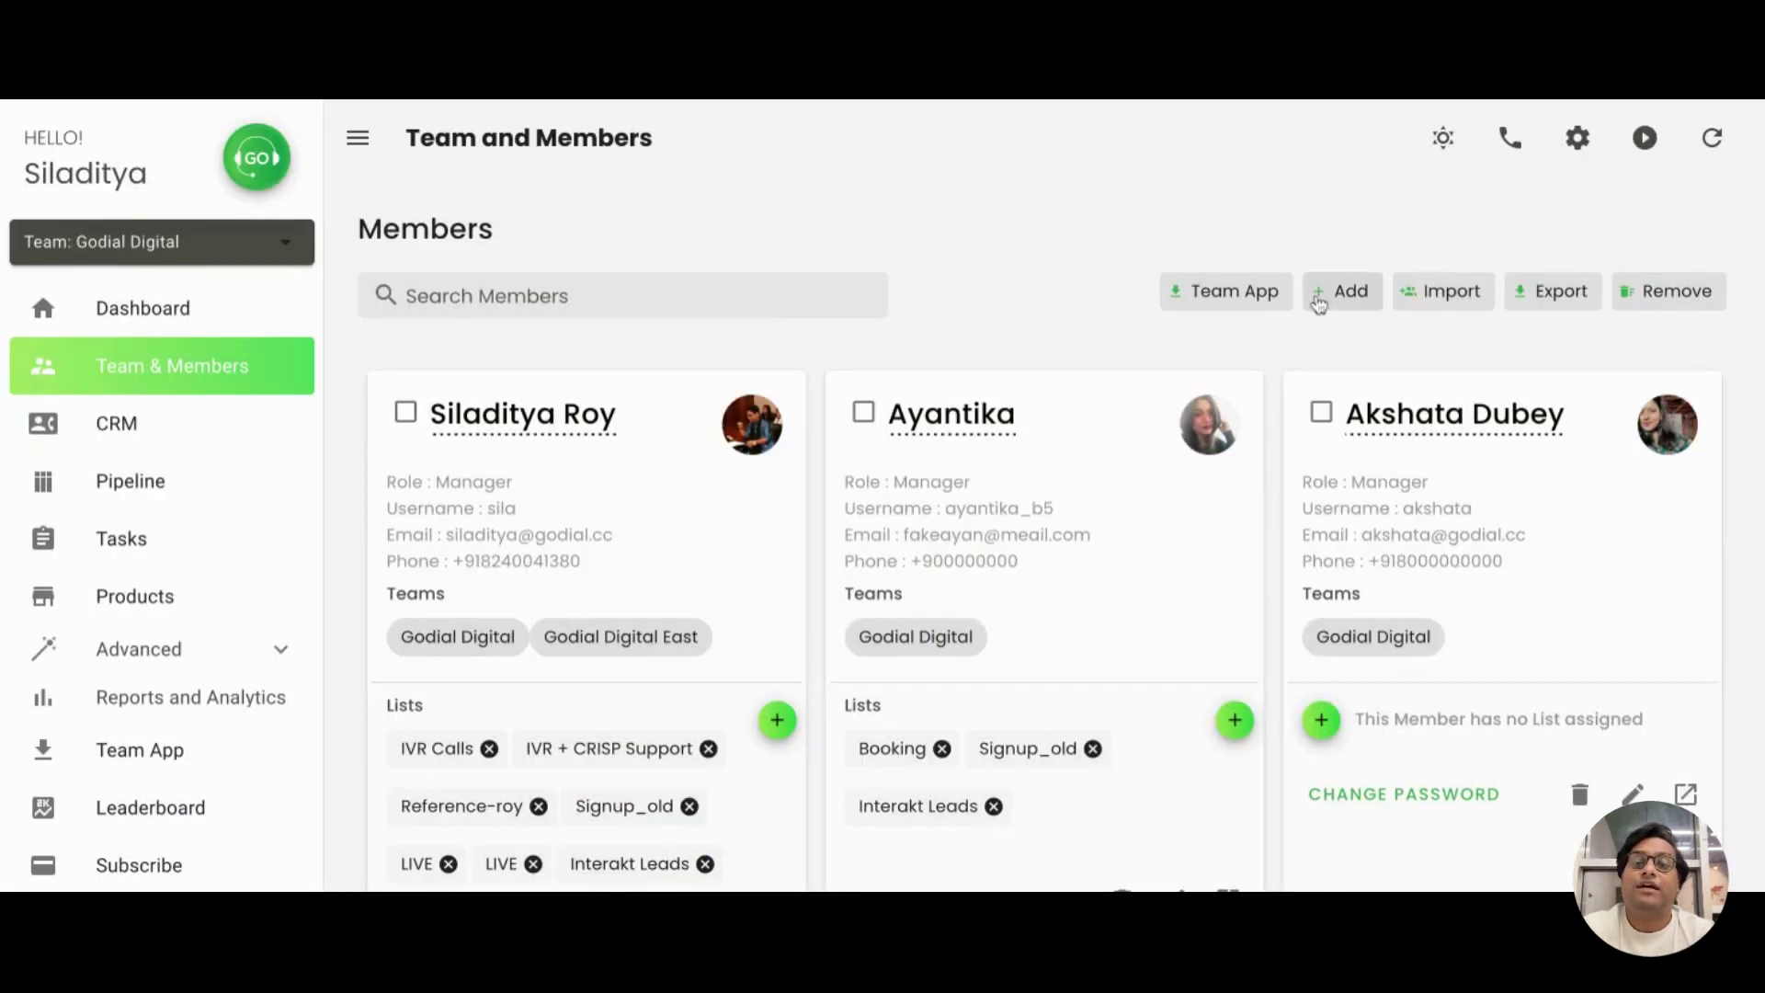
{"action": "left_click", "coordinate": [1318, 303]}
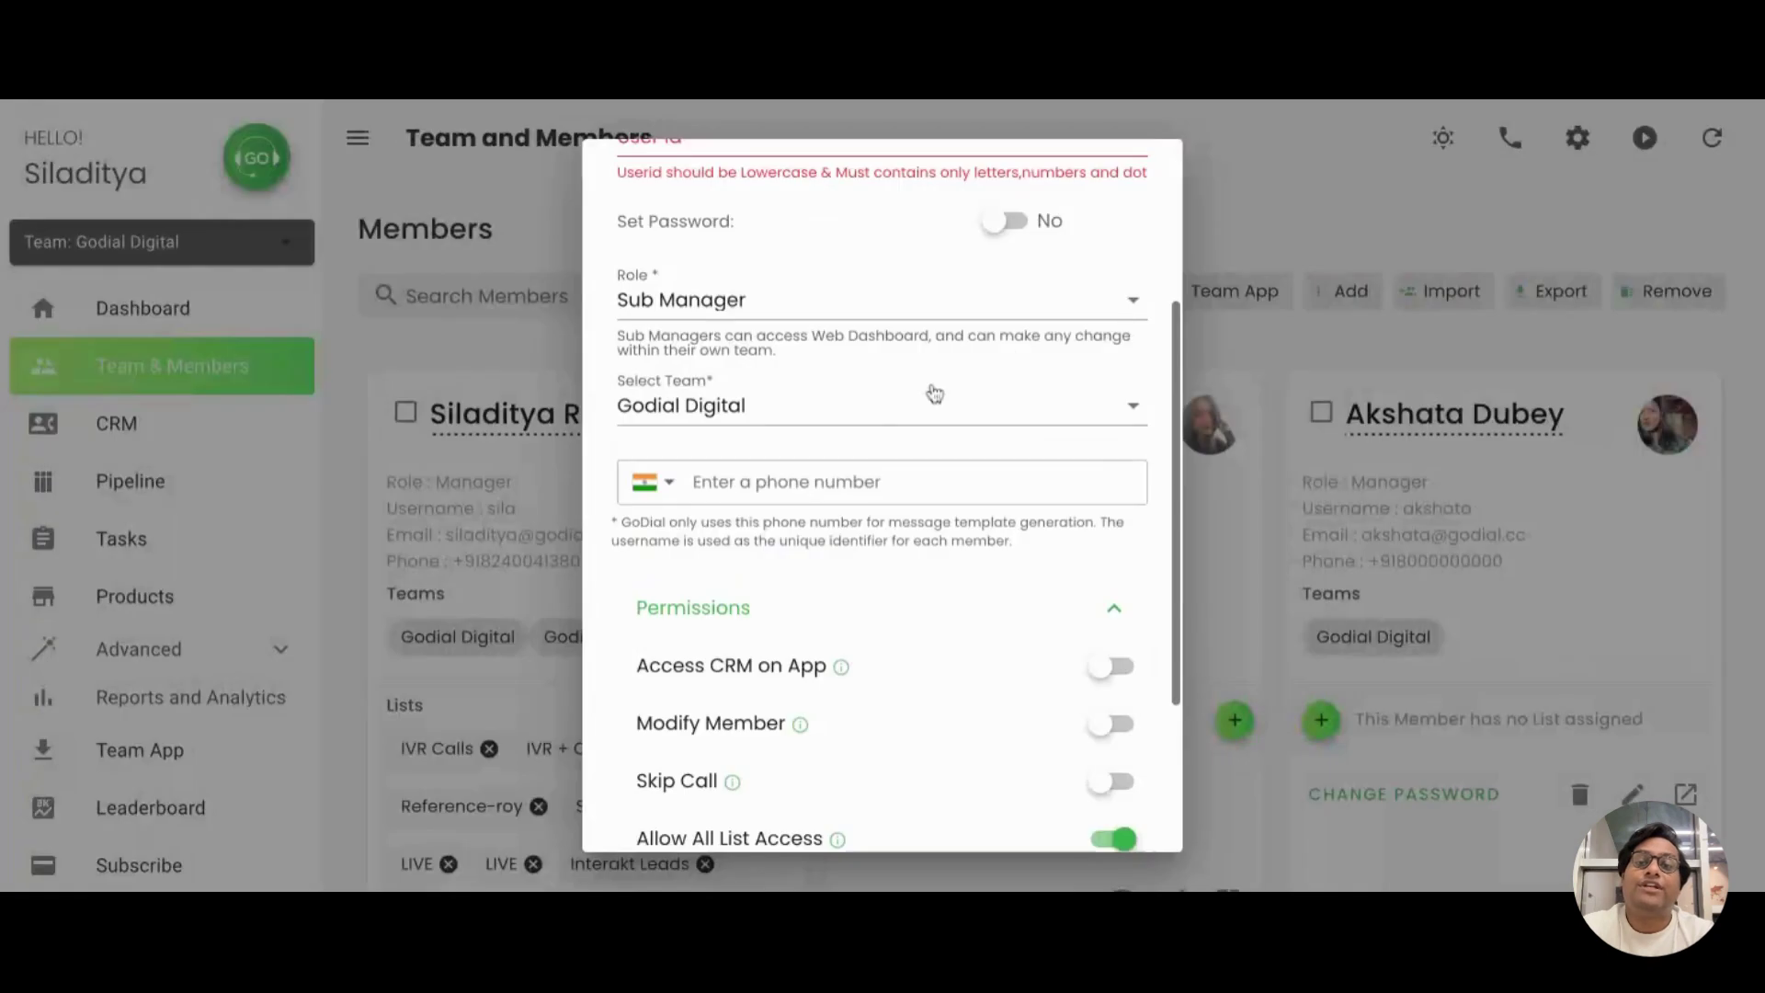
{"action": "scroll", "coordinate": [947, 377], "scroll_direction": "up", "scroll_amount": 1}
{"action": "left_click", "coordinate": [961, 355]}
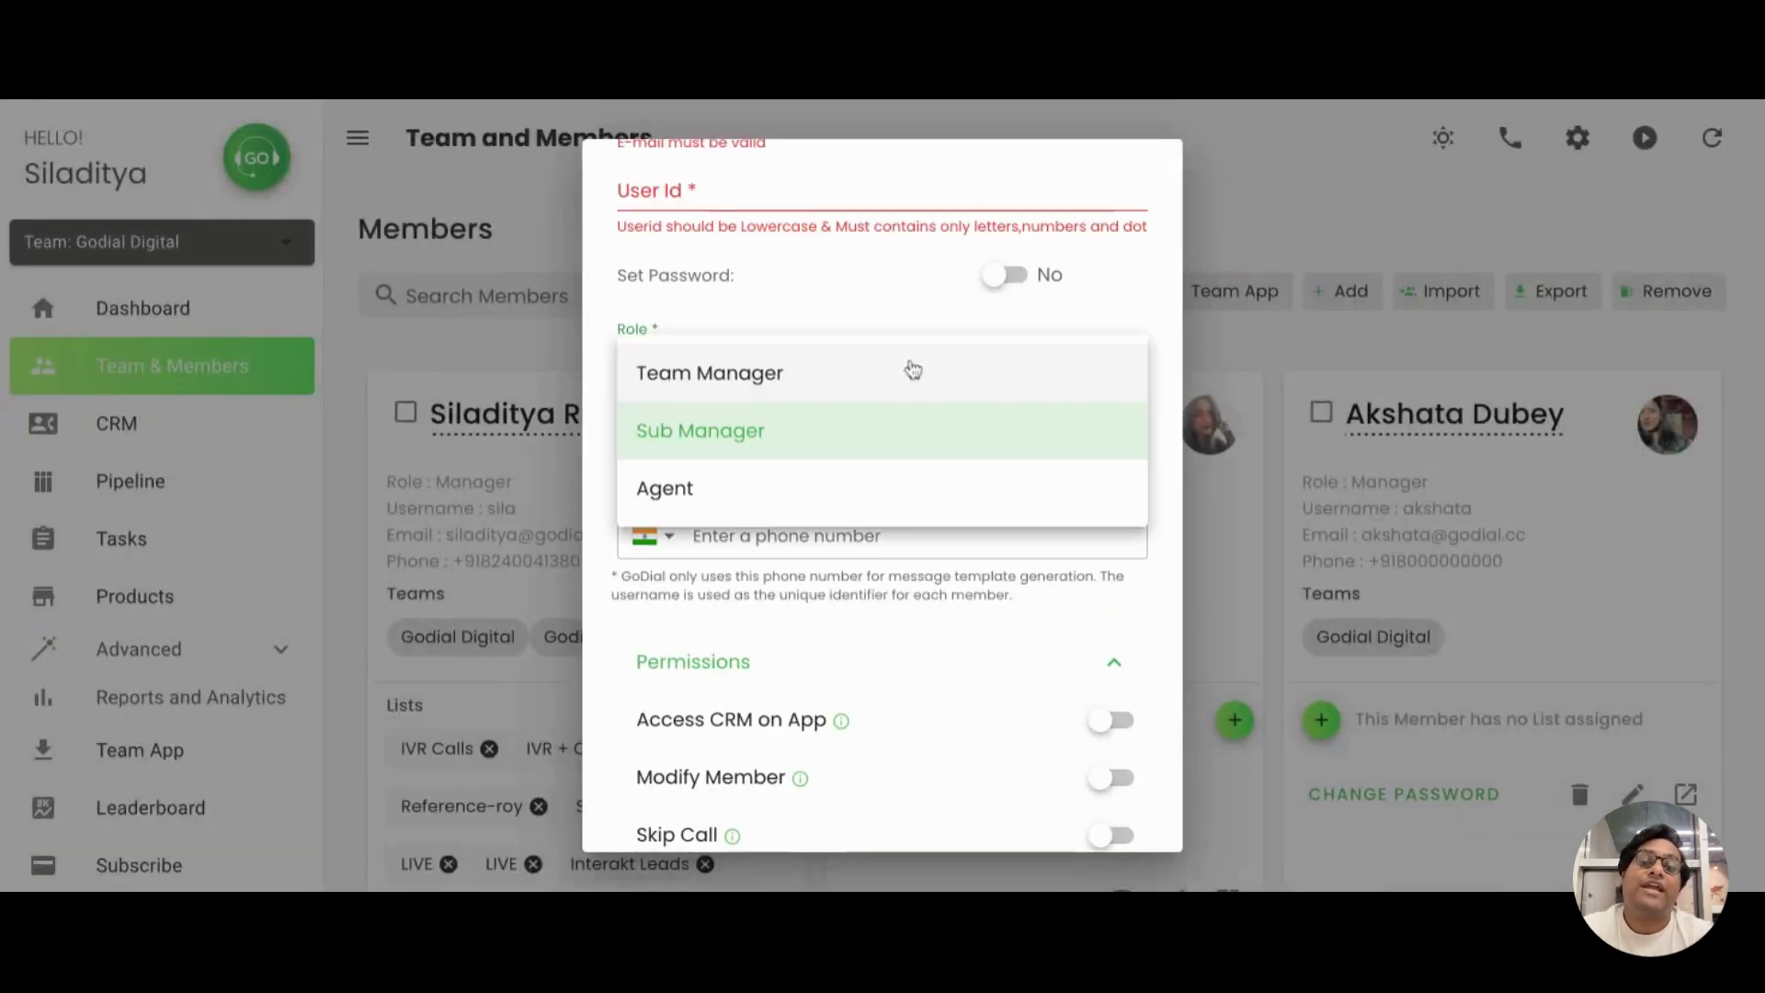
{"action": "left_click", "coordinate": [913, 372]}
Review the assignable teams list, then close the new member form without saving
{"action": "left_click", "coordinate": [857, 455]}
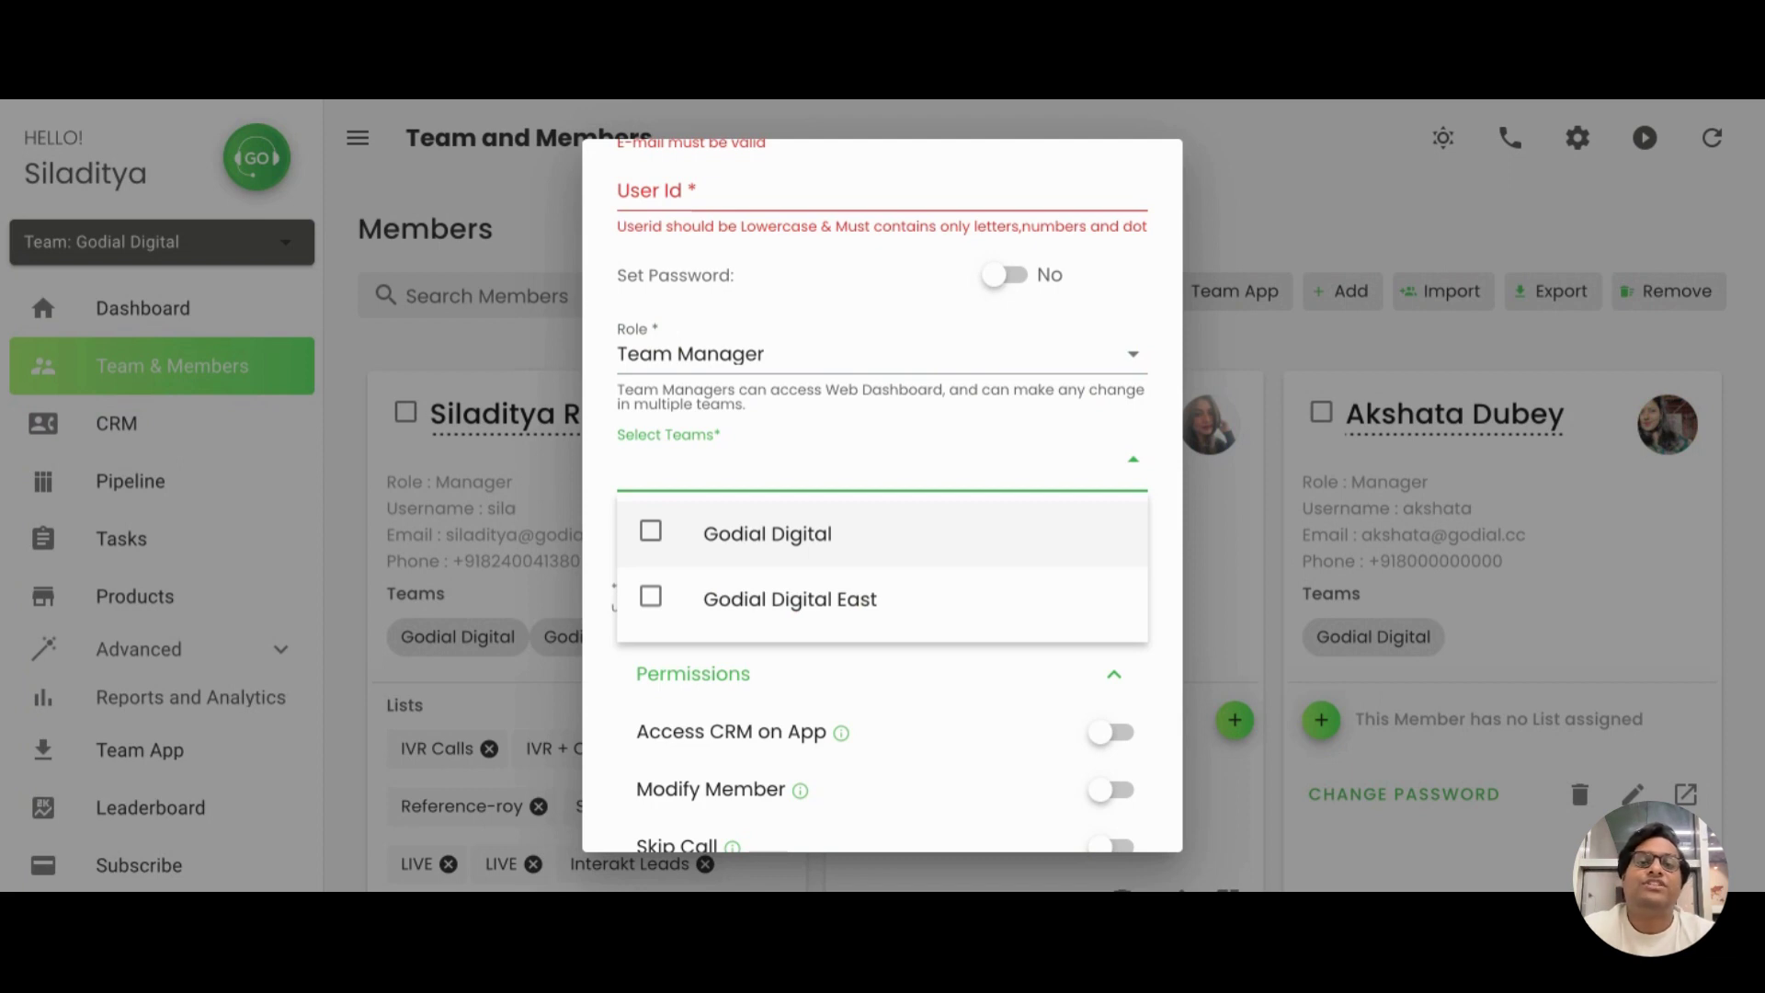
{"action": "left_click", "coordinate": [834, 317]}
{"action": "scroll", "coordinate": [919, 257], "scroll_direction": "up", "scroll_amount": 3}
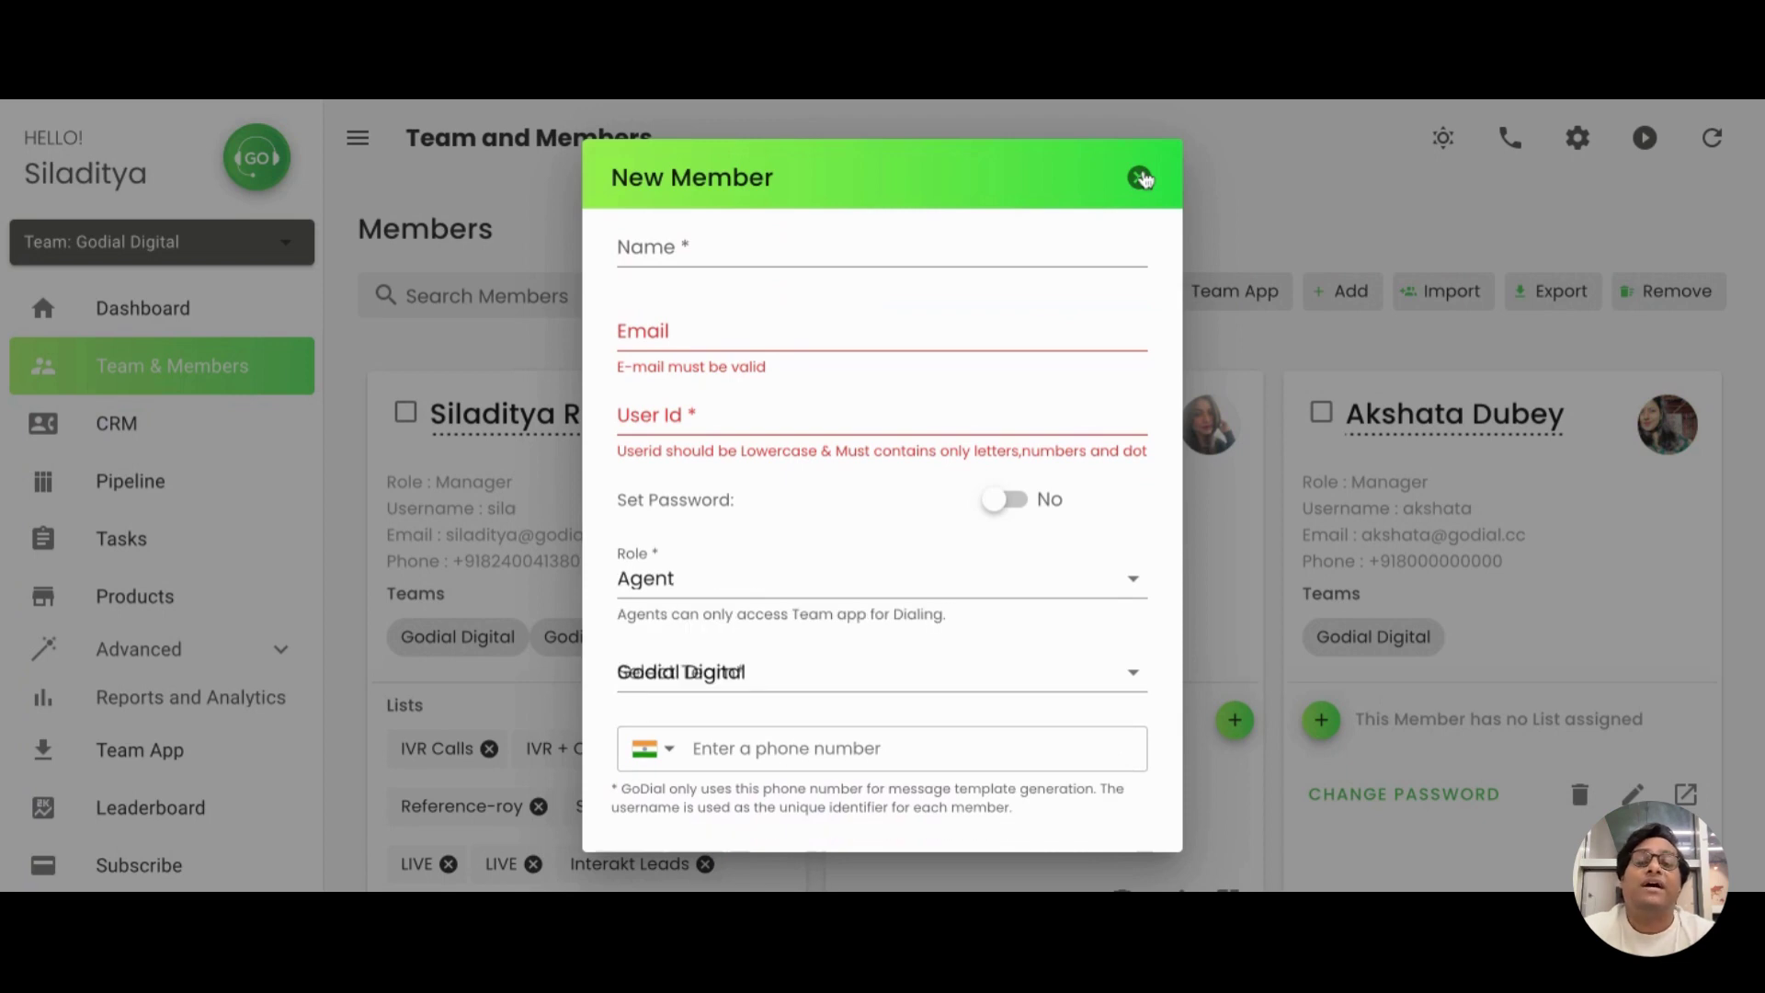
{"action": "left_click", "coordinate": [1140, 177]}
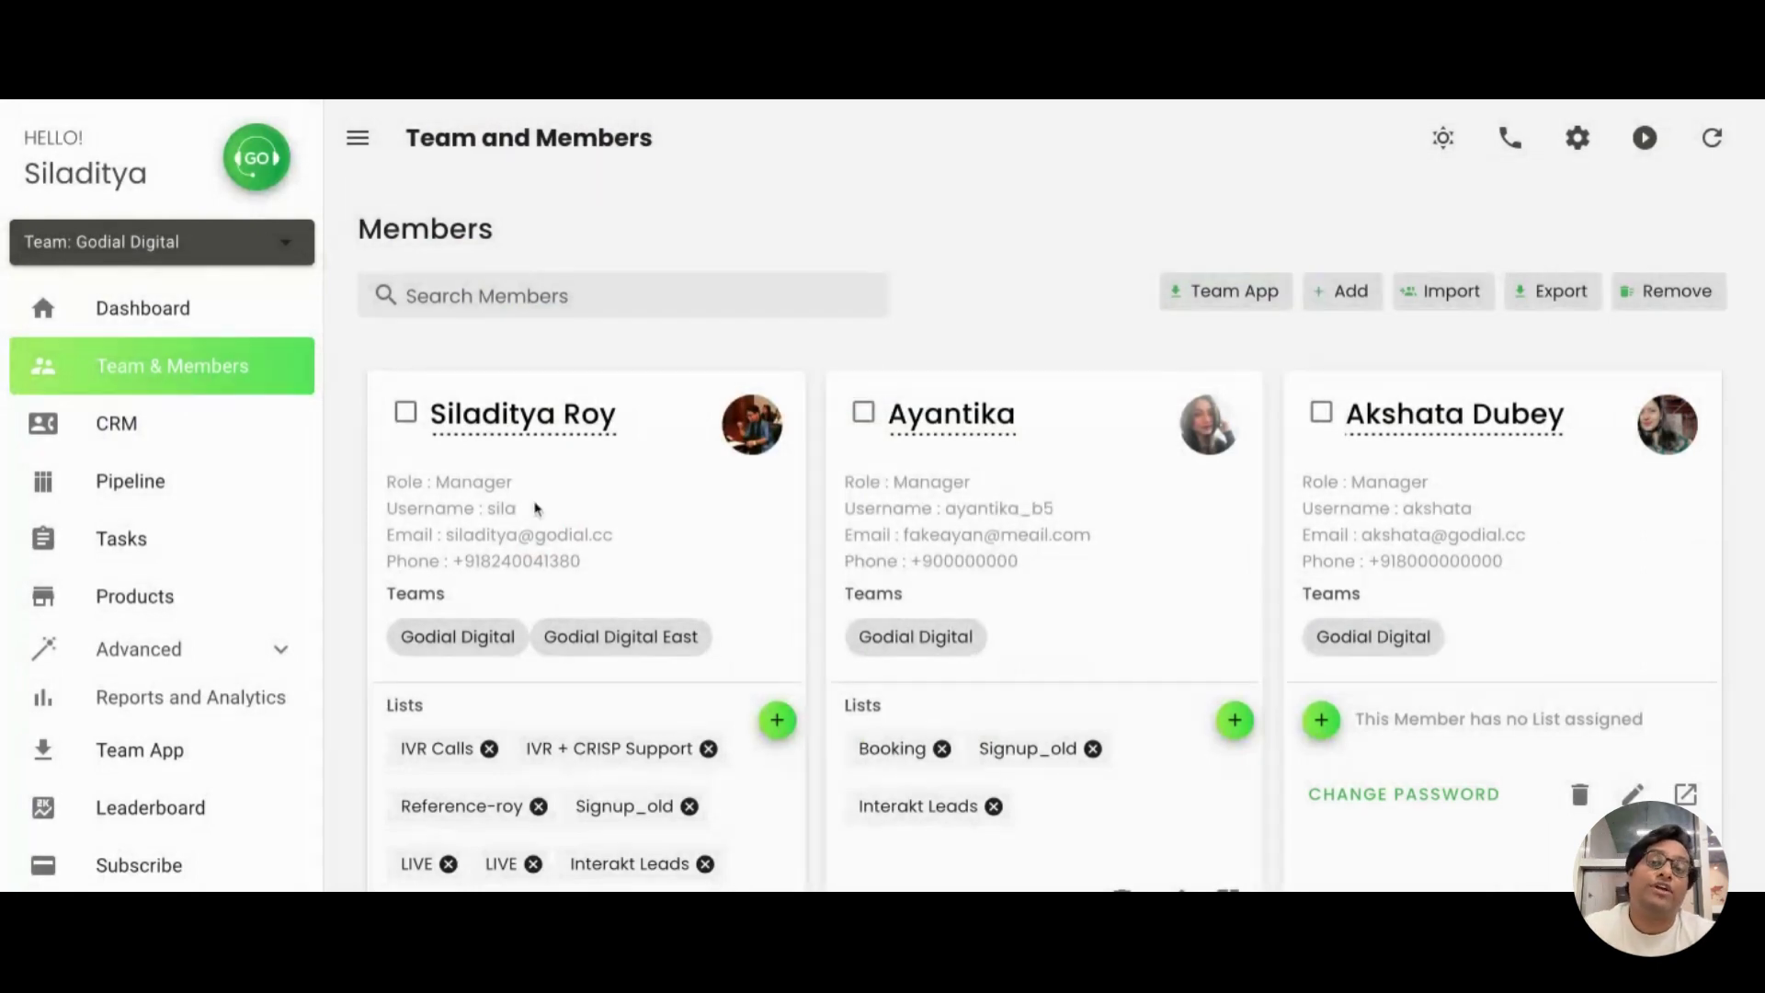
Log out of the manager account and enter the sub-manager's username on the login page
{"action": "scroll", "coordinate": [269, 683], "scroll_direction": "down", "scroll_amount": 3}
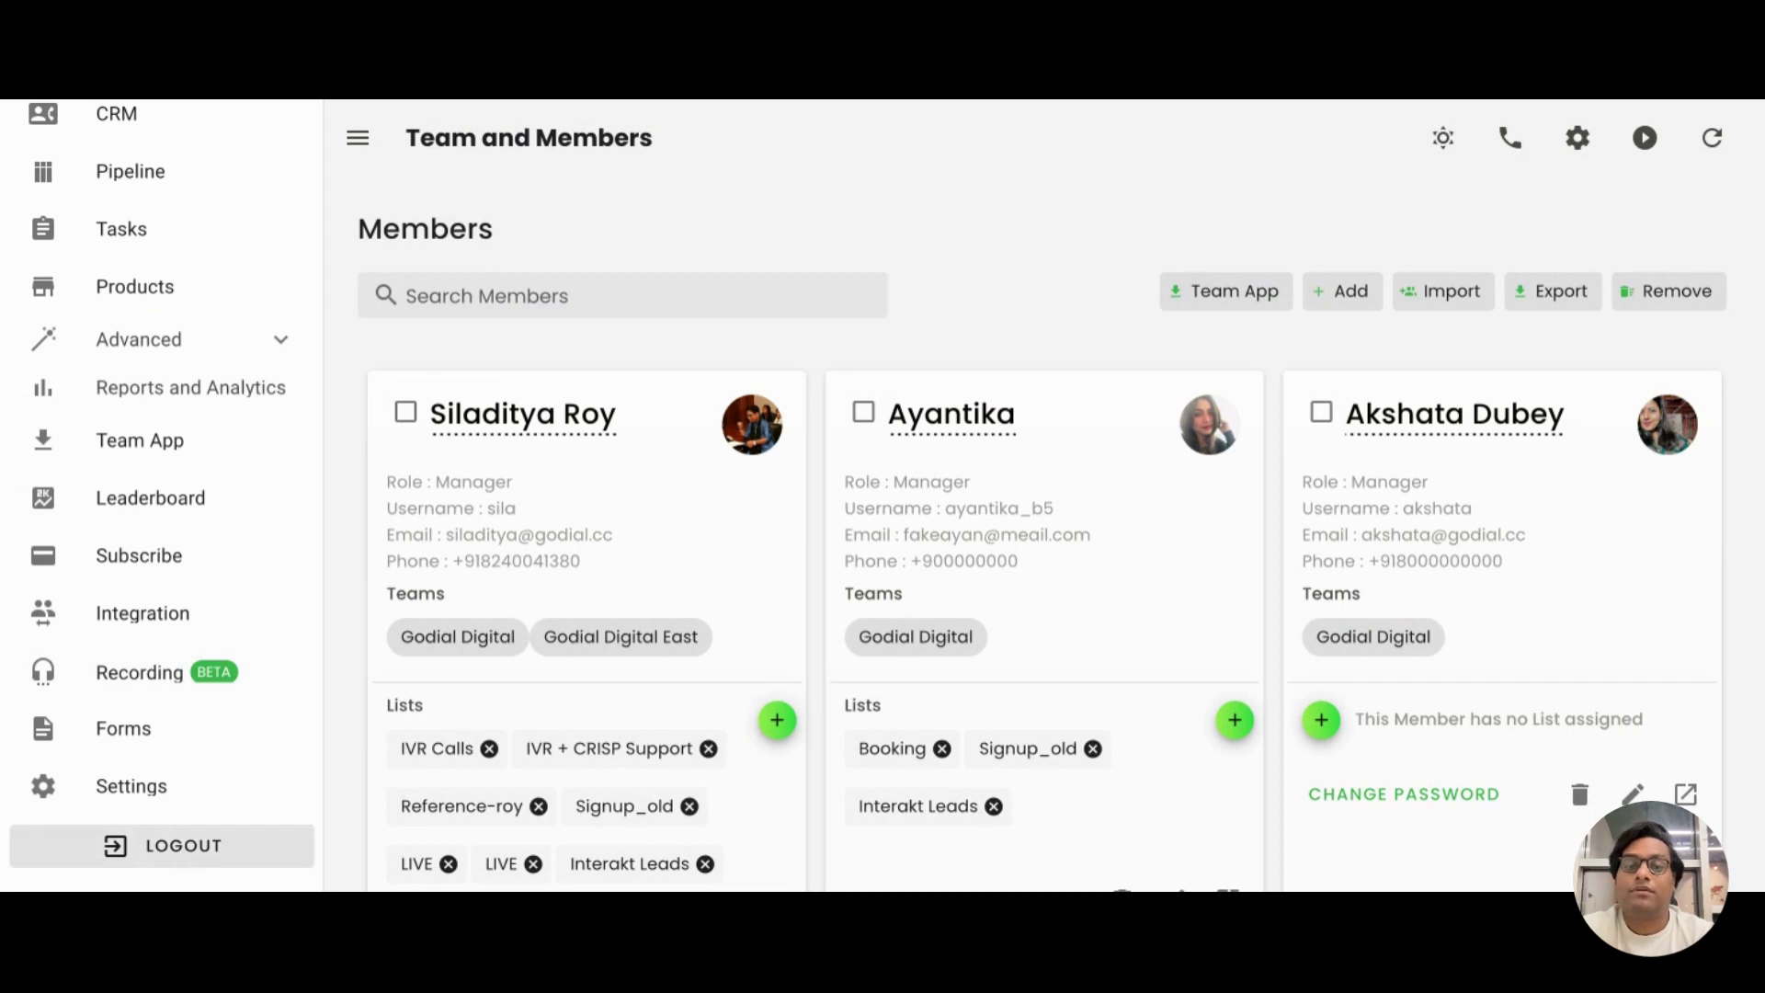
{"action": "left_click", "coordinate": [184, 845]}
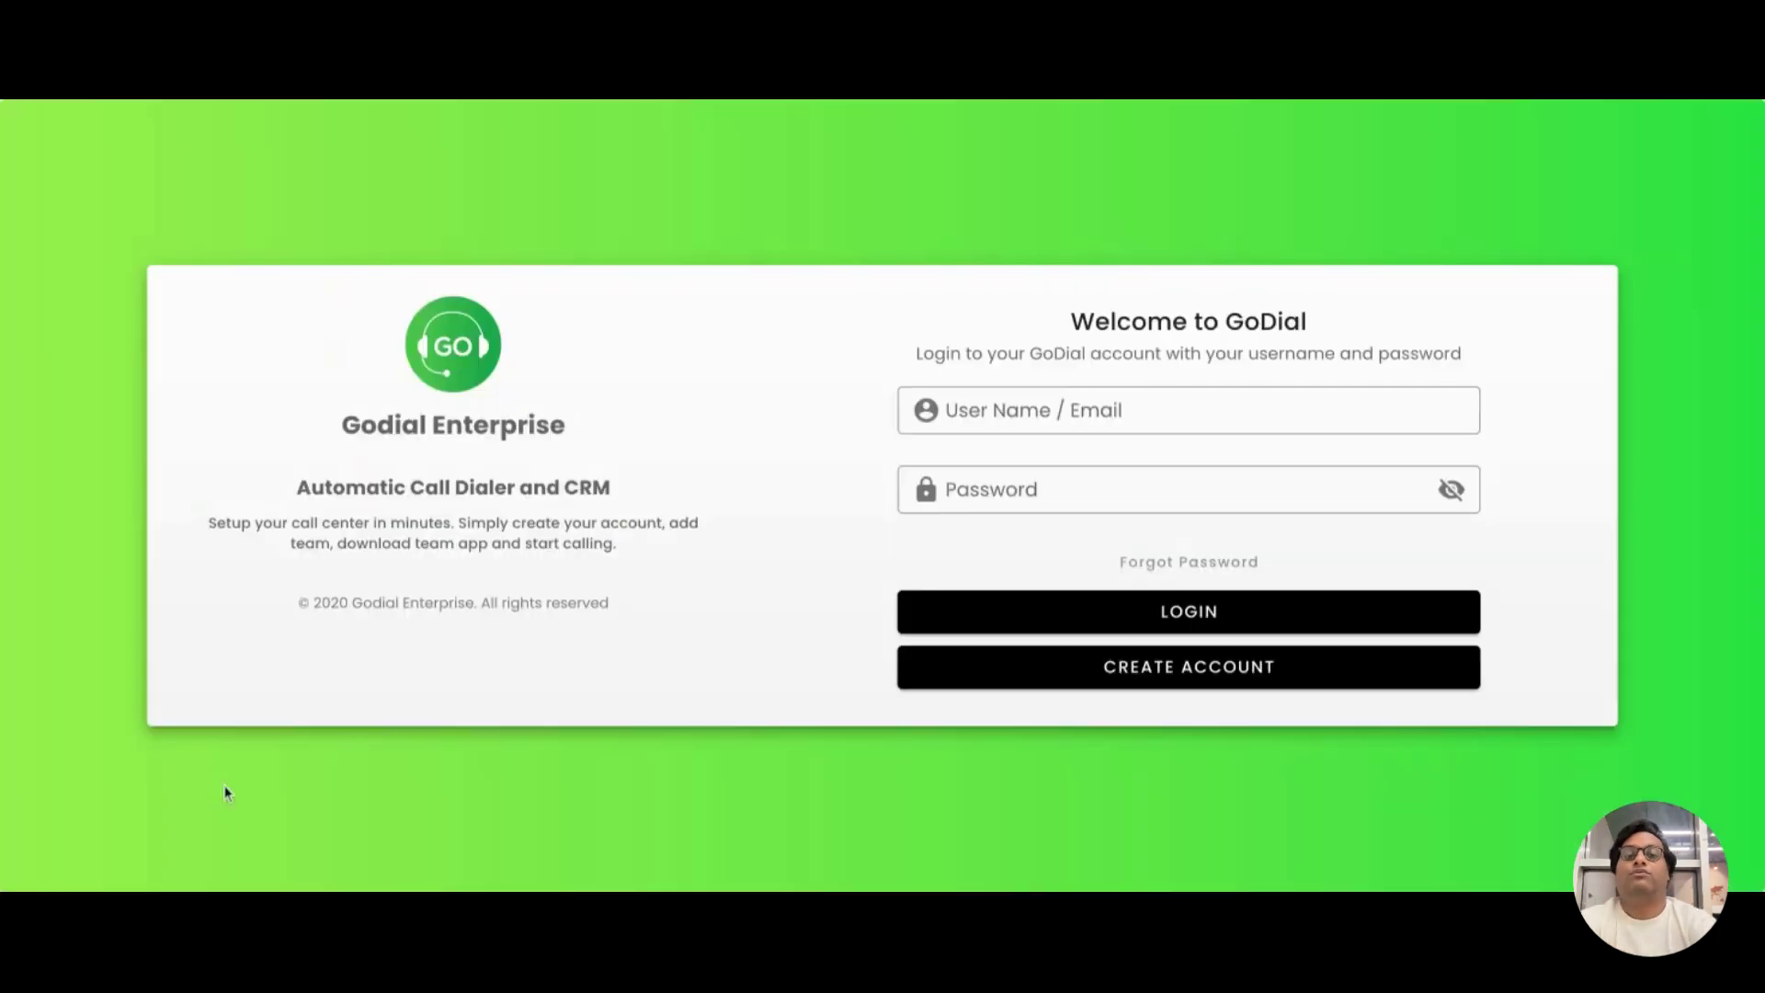
{"action": "left_click", "coordinate": [994, 405]}
{"action": "type", "text": "s"}
{"action": "key", "text": "BackSpace"}
{"action": "type", "text": "g"}
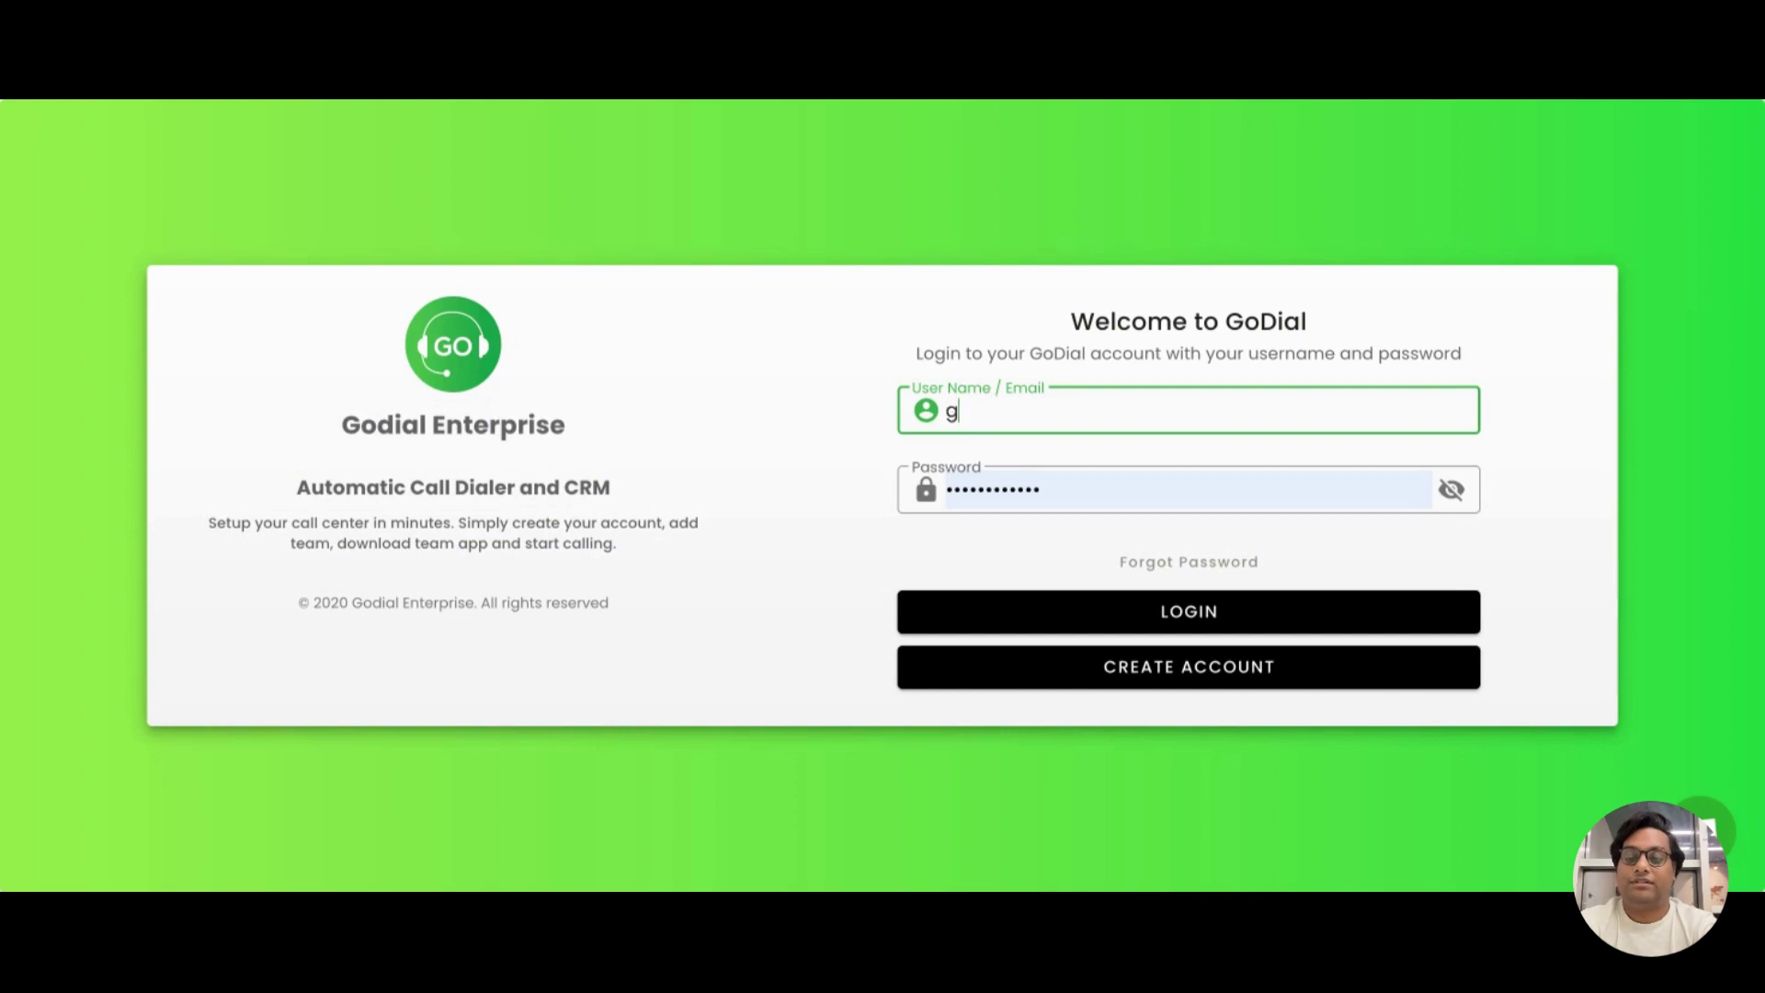
{"action": "type", "text": "odial"}
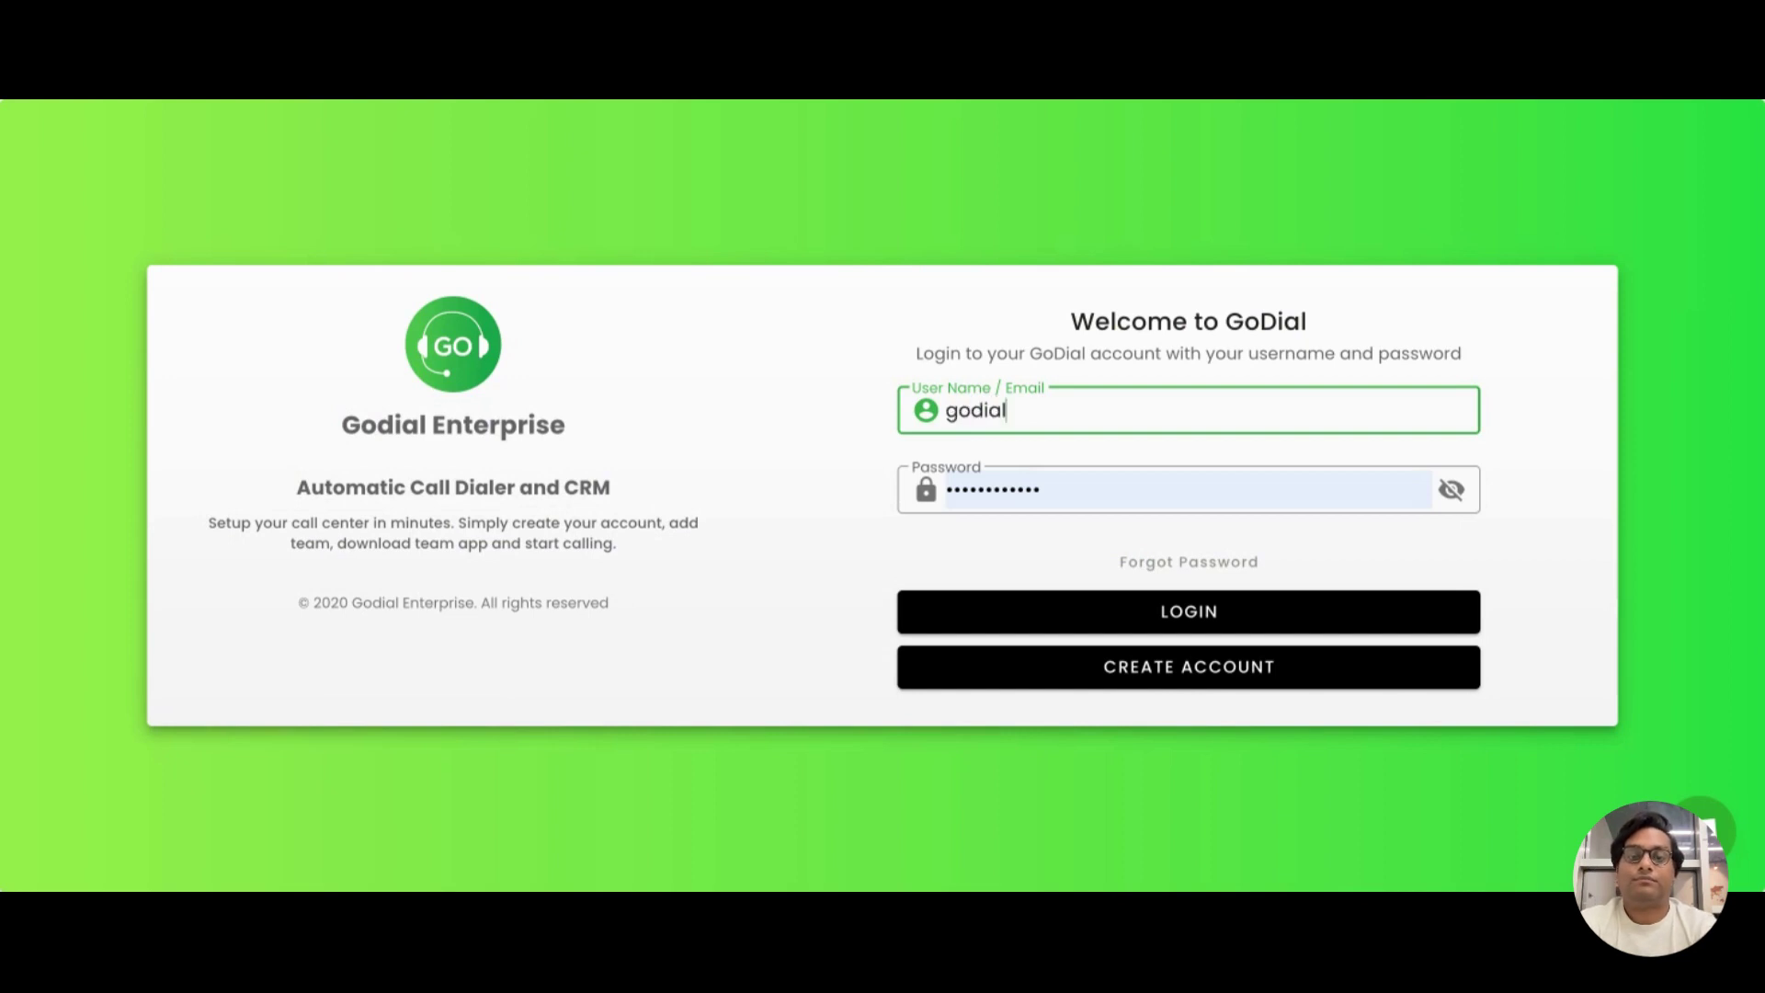
{"action": "type", "text": "2"}
Replace the autofilled password with the sub-manager's password
{"action": "left_click", "coordinate": [1054, 493]}
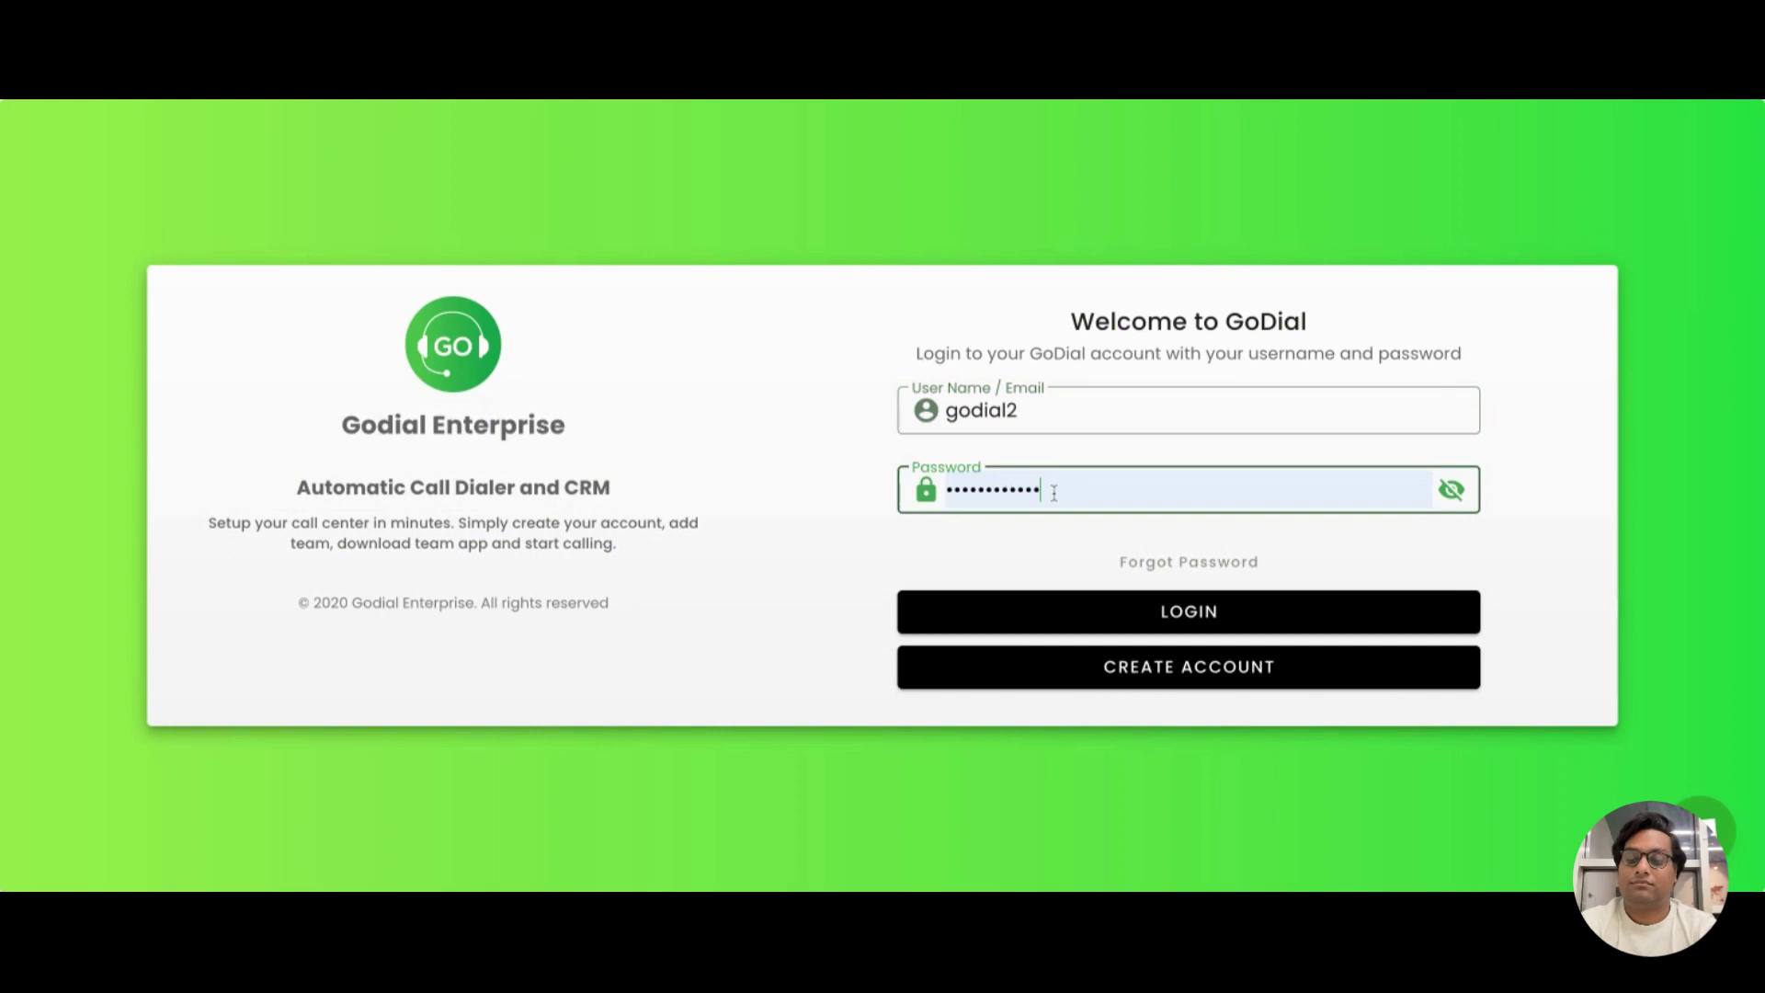
{"action": "key", "text": "BackSpace"}
{"action": "key", "text": "BackSpace"}
{"action": "key", "text": "BackSpace"}
{"action": "key", "text": "BackSpace"}
{"action": "key", "text": "BackSpace"}
{"action": "key", "text": "BackSpace"}
{"action": "key", "text": "BackSpace"}
{"action": "key", "text": "BackSpace"}
{"action": "key", "text": "BackSpace"}
{"action": "key", "text": "BackSpace"}
{"action": "key", "text": "BackSpace"}
{"action": "key", "text": "BackSpace"}
{"action": "key", "text": "BackSpace"}
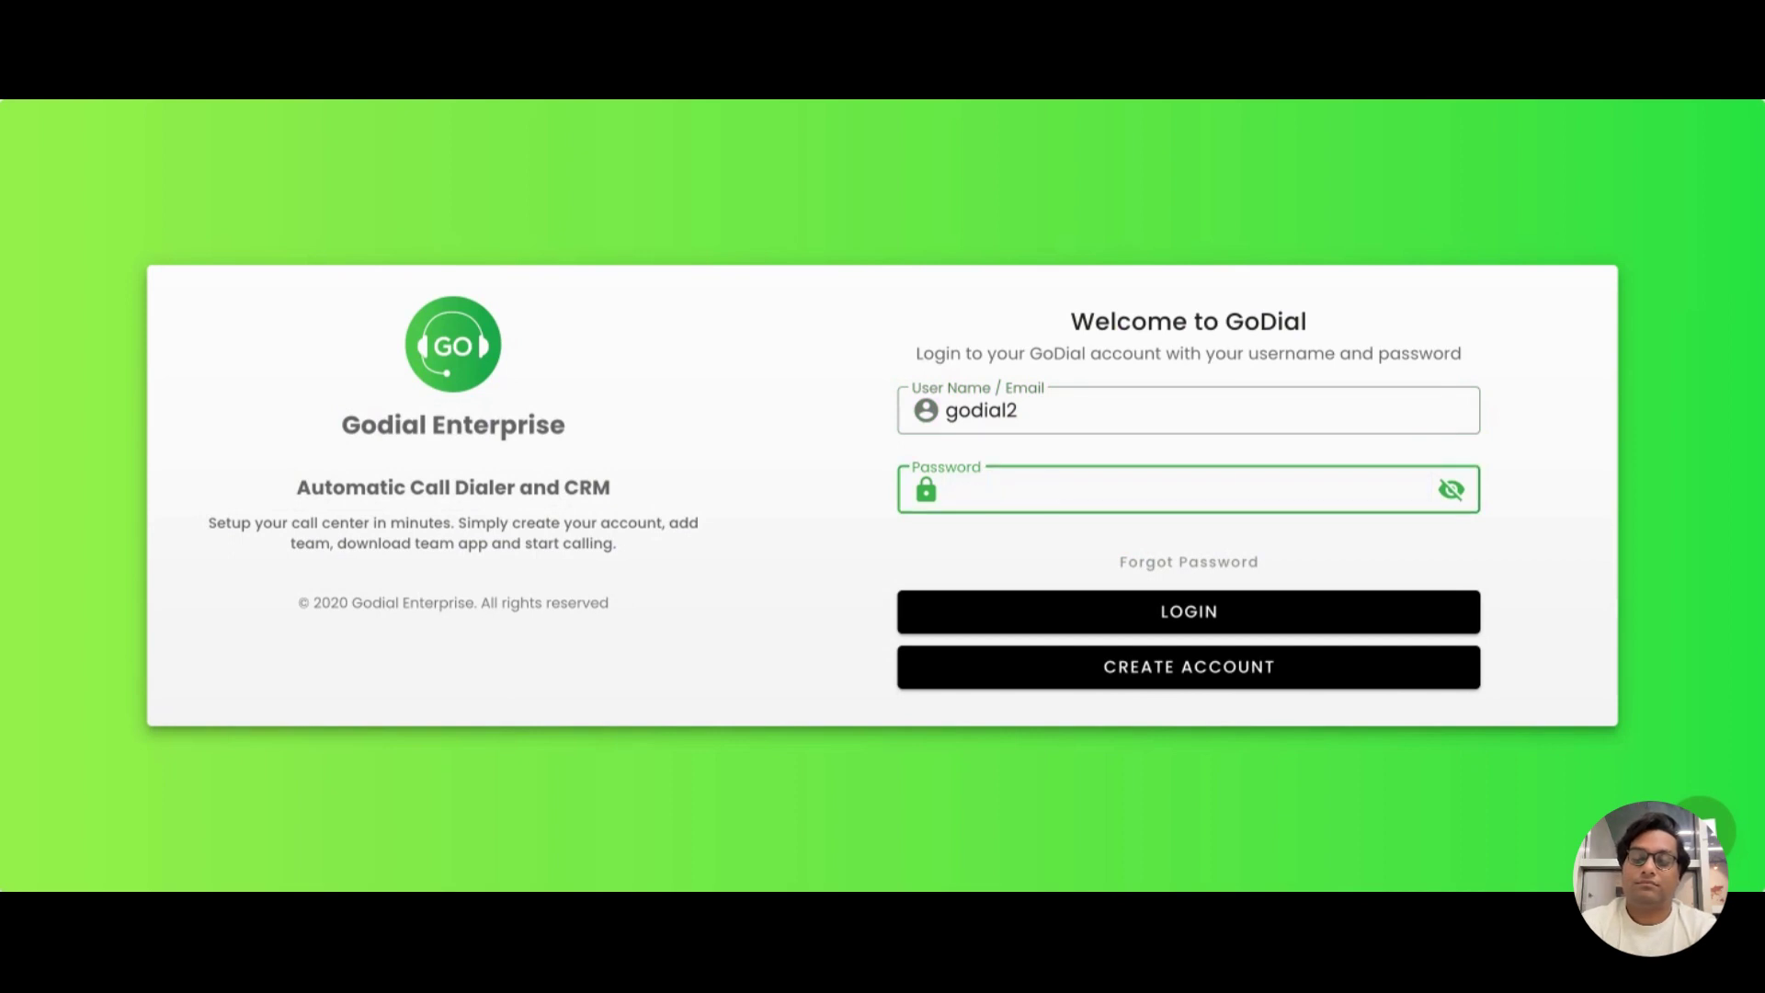
{"action": "type", "text": "•••••••"}
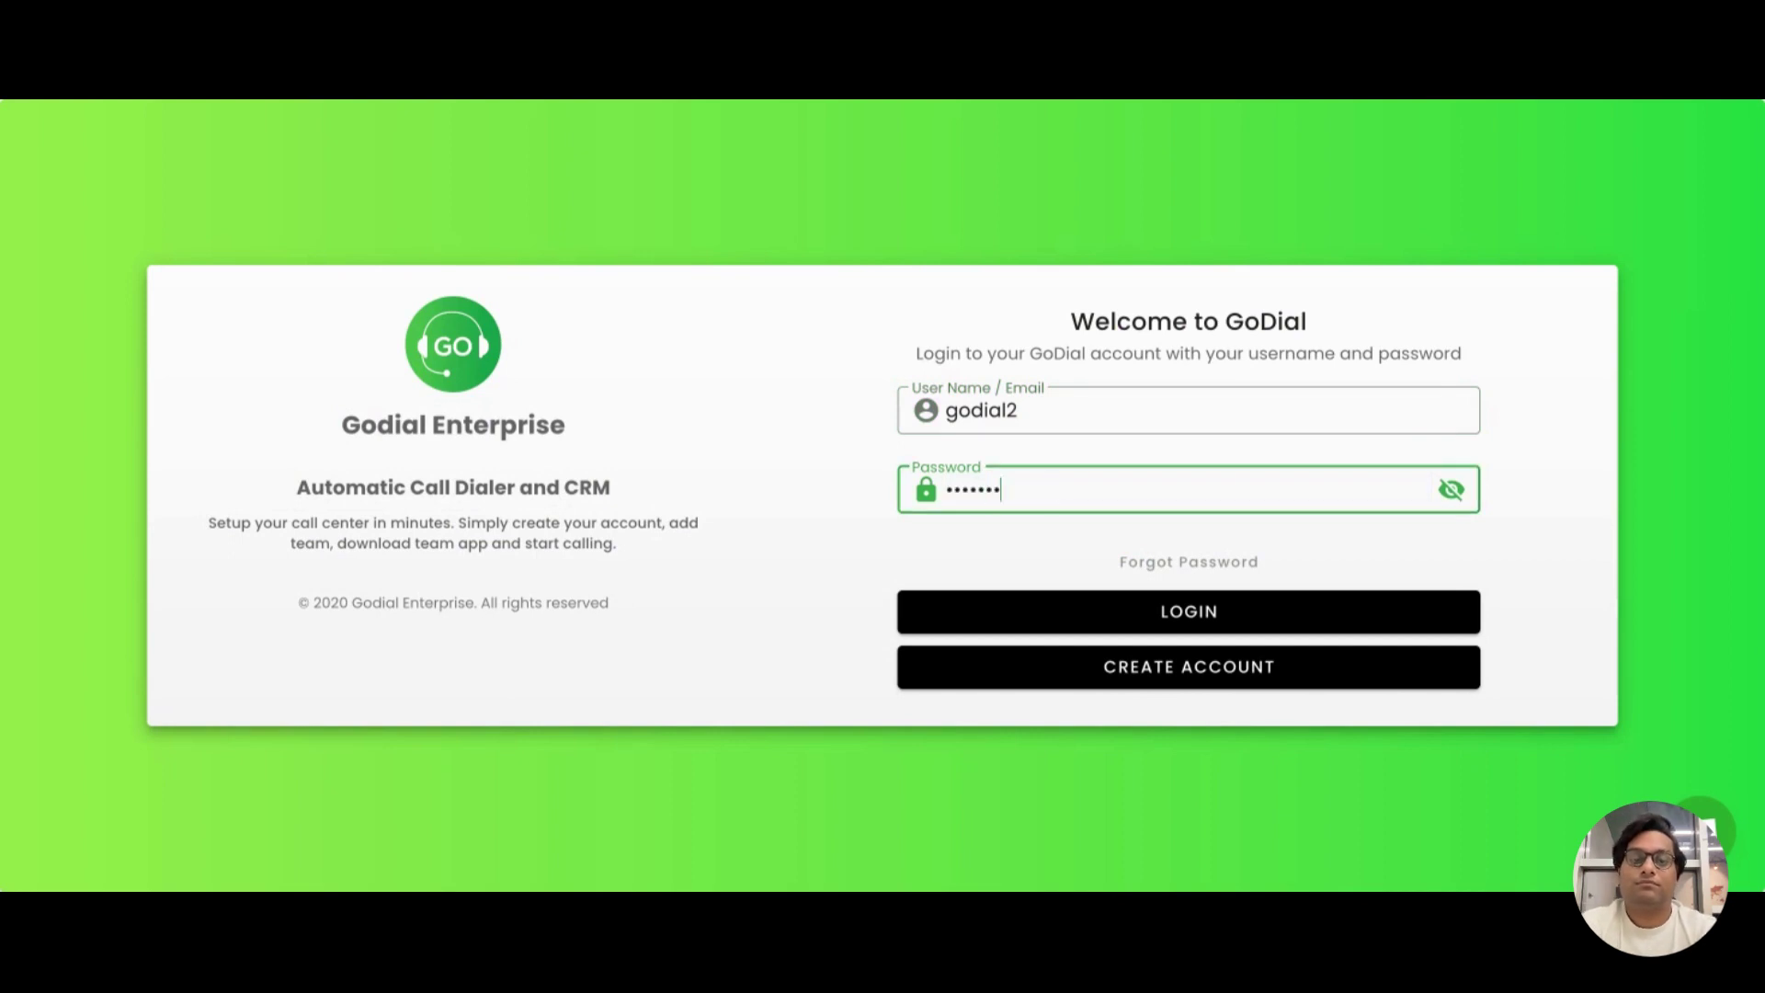
{"action": "type", "text": "•"}
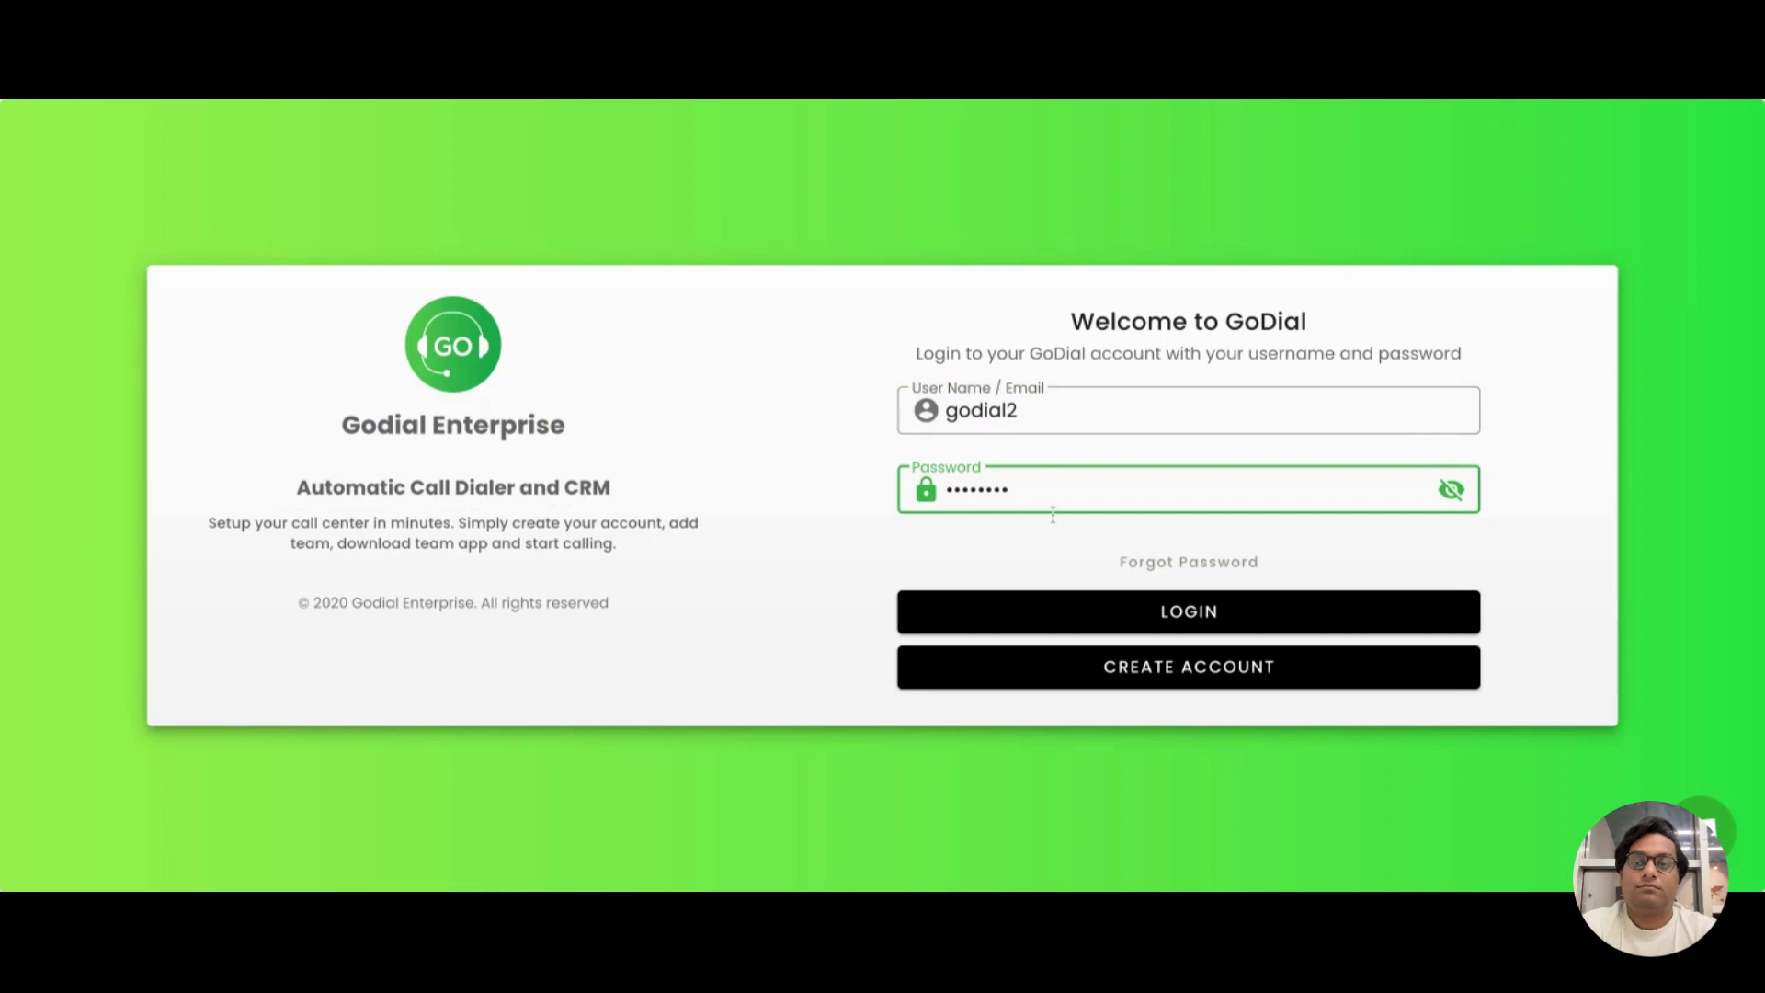
Log in as sub-manager def and inspect the dashboard showing 188 calls today and 0/7 agents active
{"action": "left_click", "coordinate": [1100, 623]}
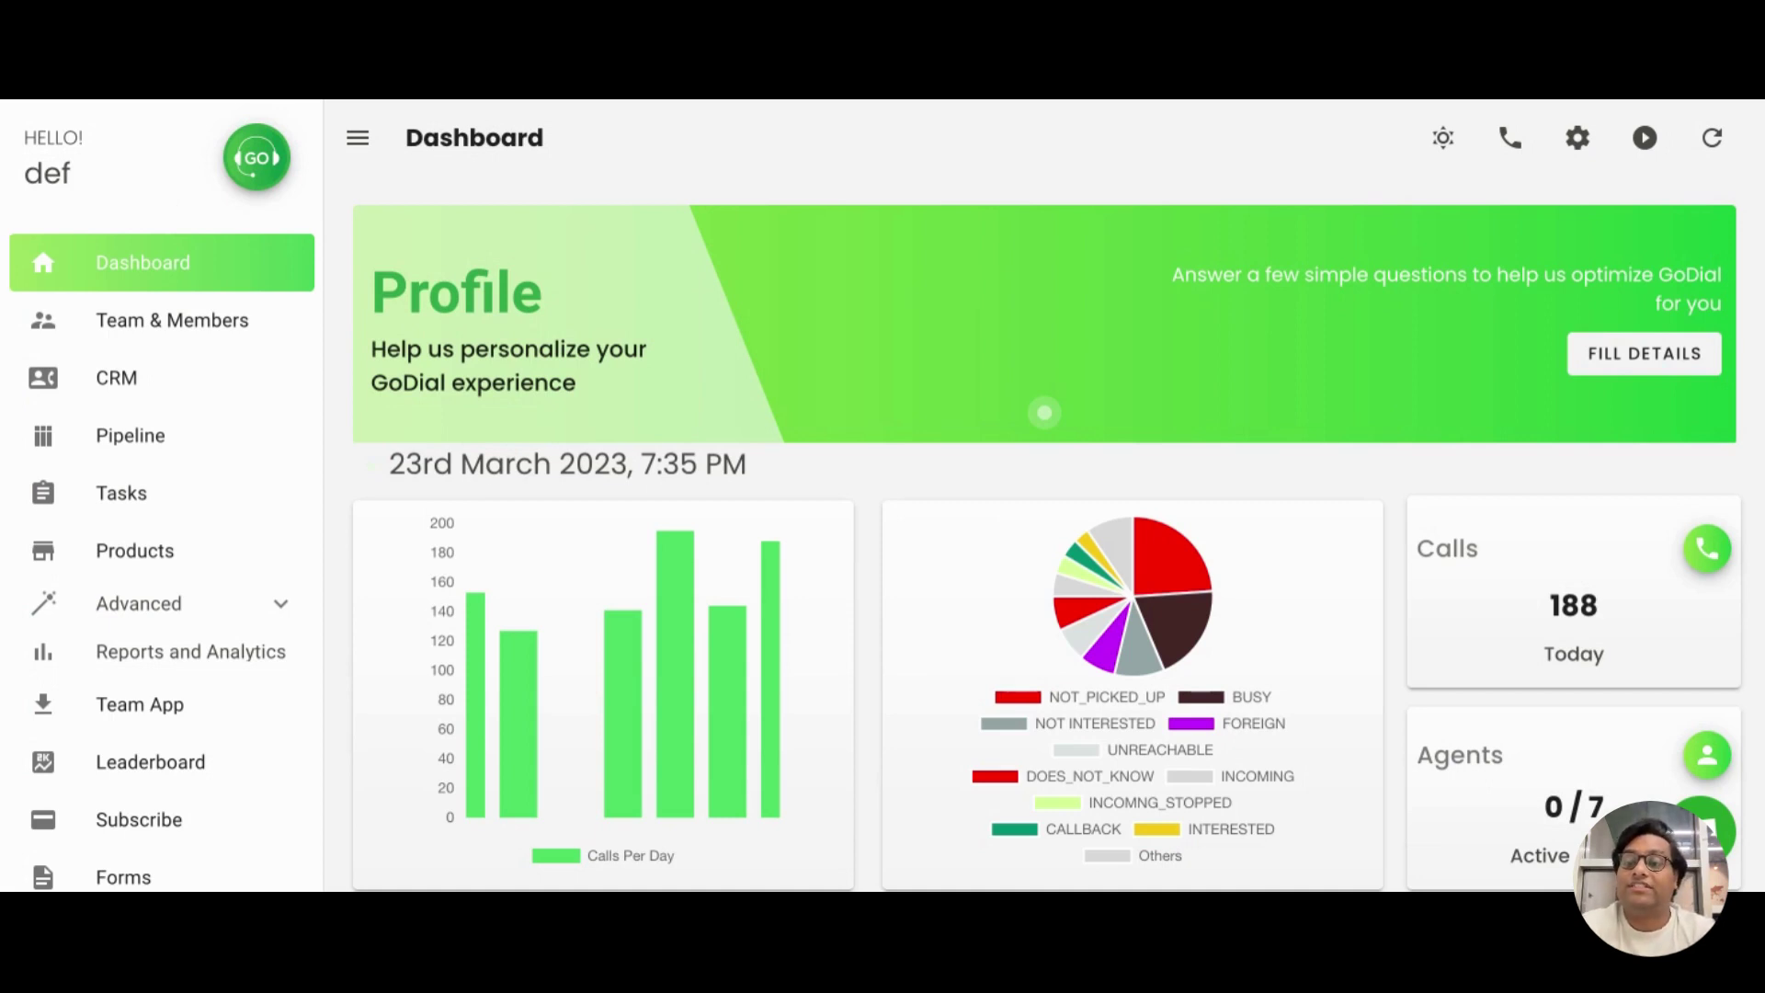
{"action": "scroll", "coordinate": [221, 552], "scroll_direction": "down", "scroll_amount": 2}
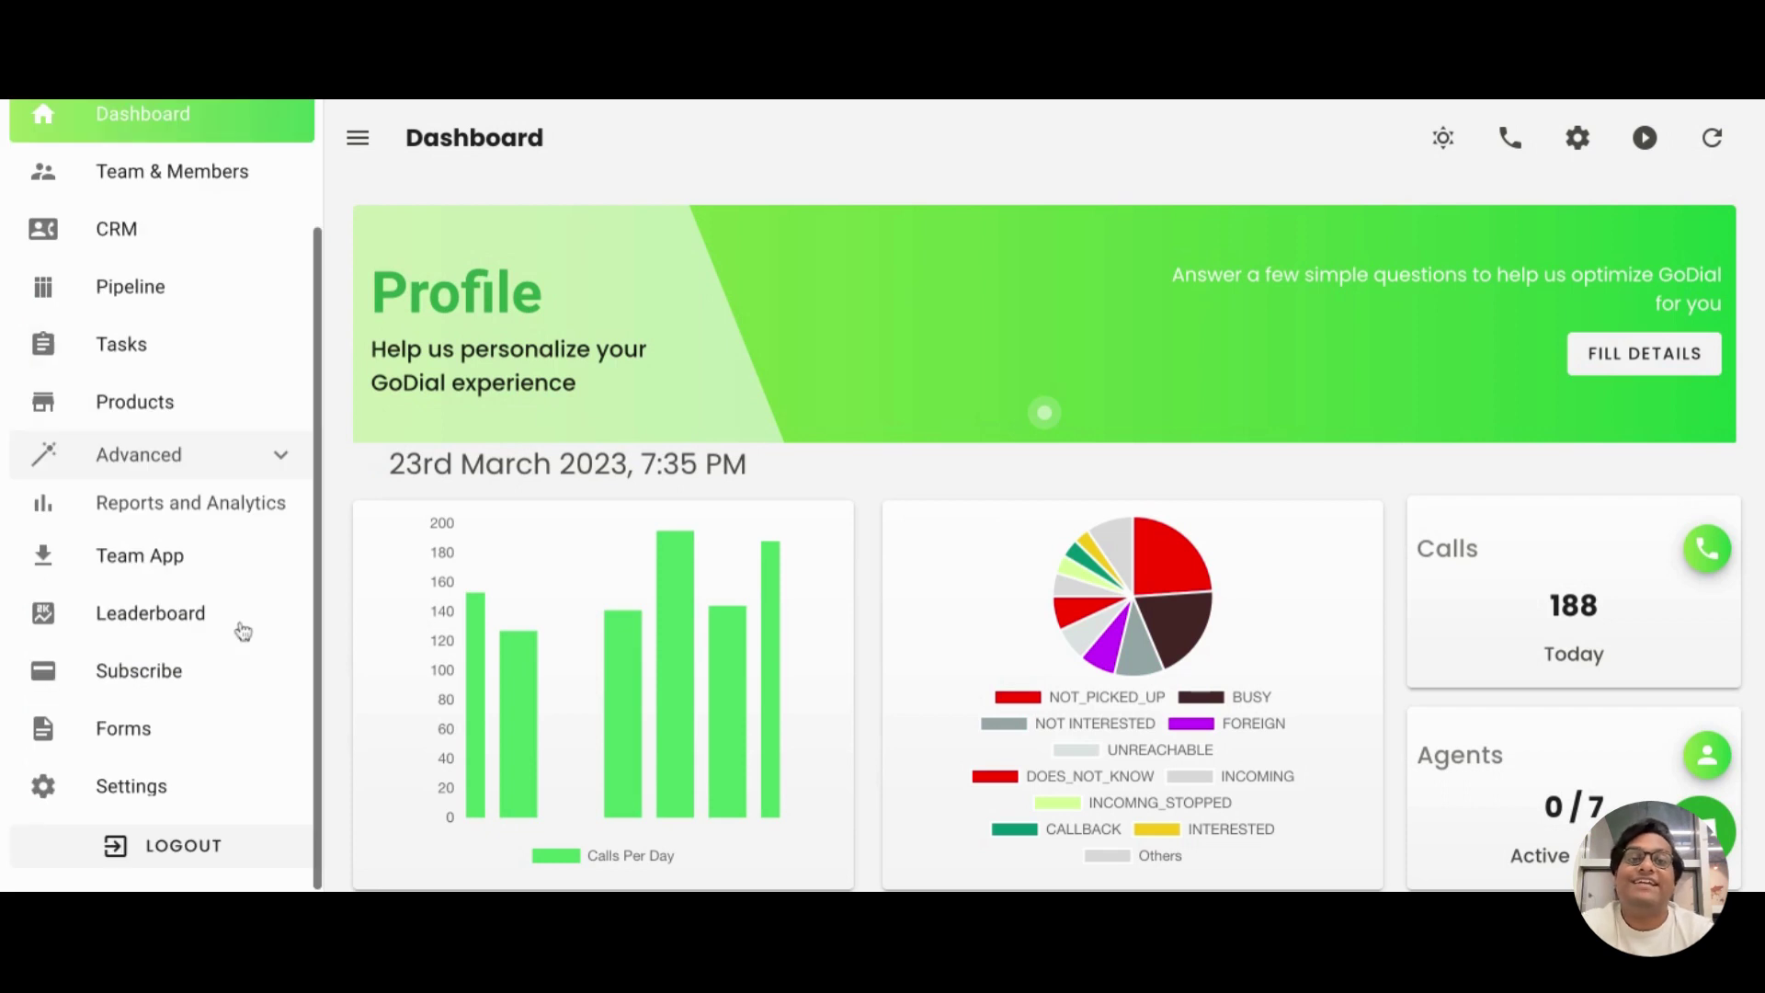
{"action": "scroll", "coordinate": [230, 597], "scroll_direction": "down", "scroll_amount": 1}
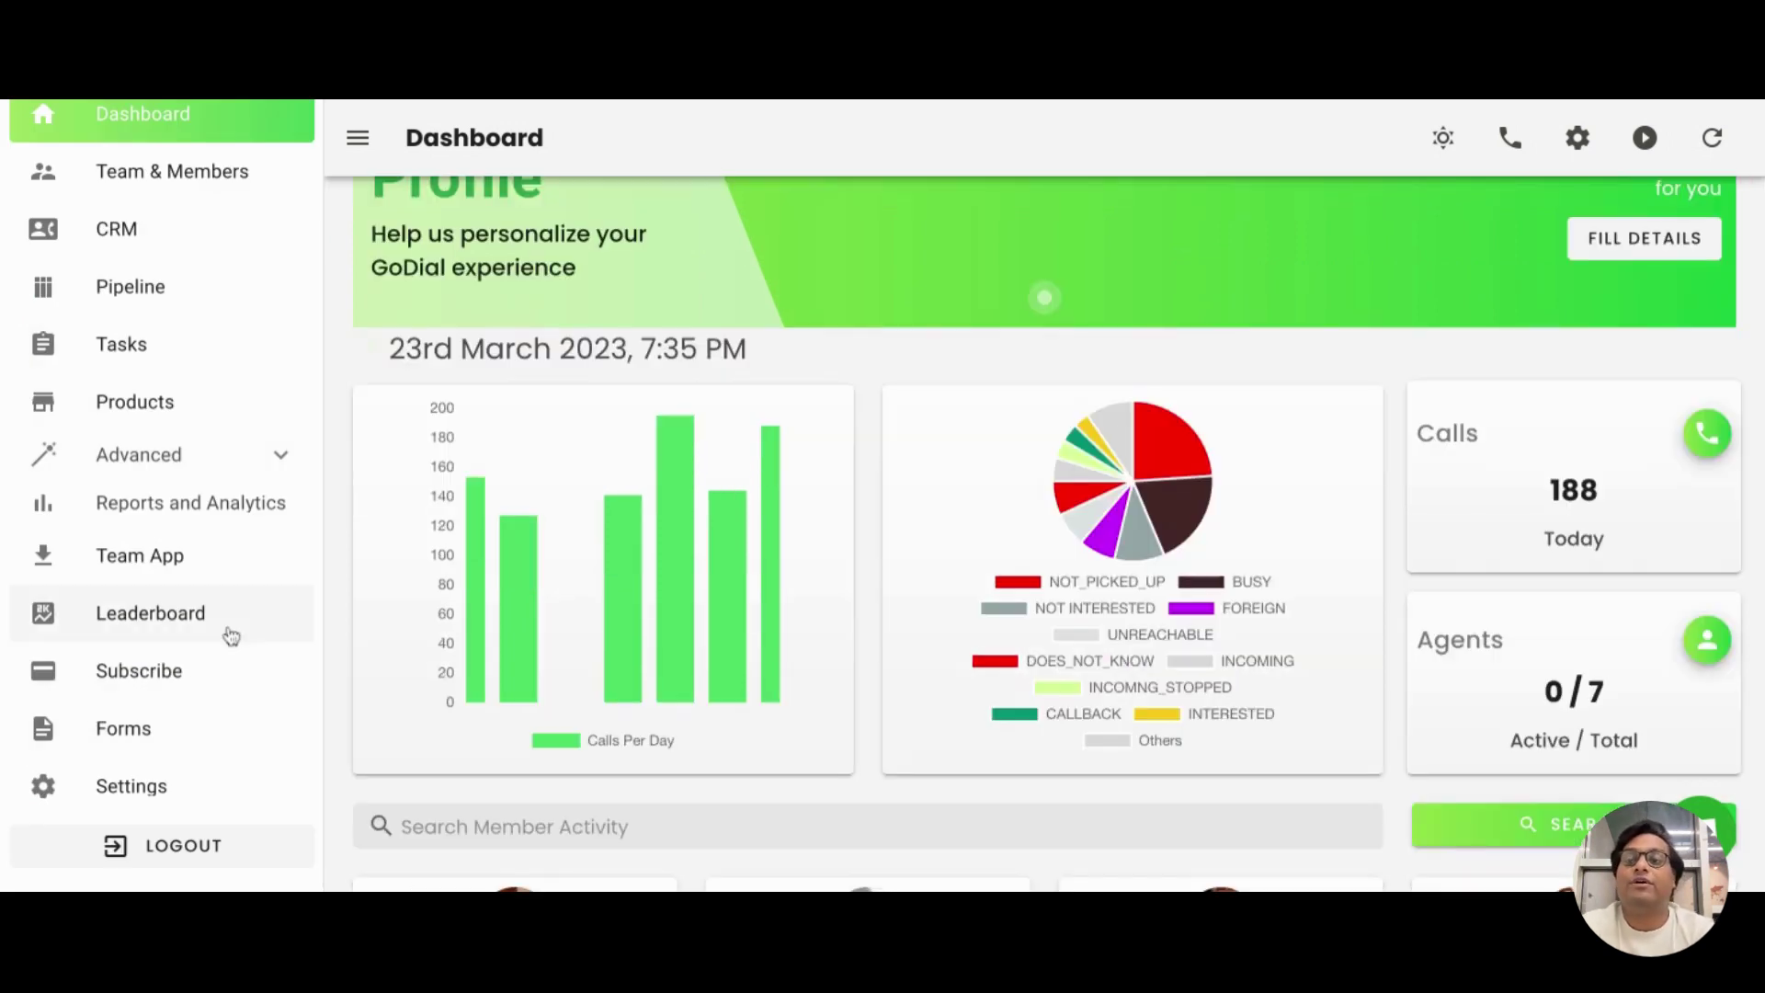
{"action": "scroll", "coordinate": [221, 552], "scroll_direction": "up", "scroll_amount": 2}
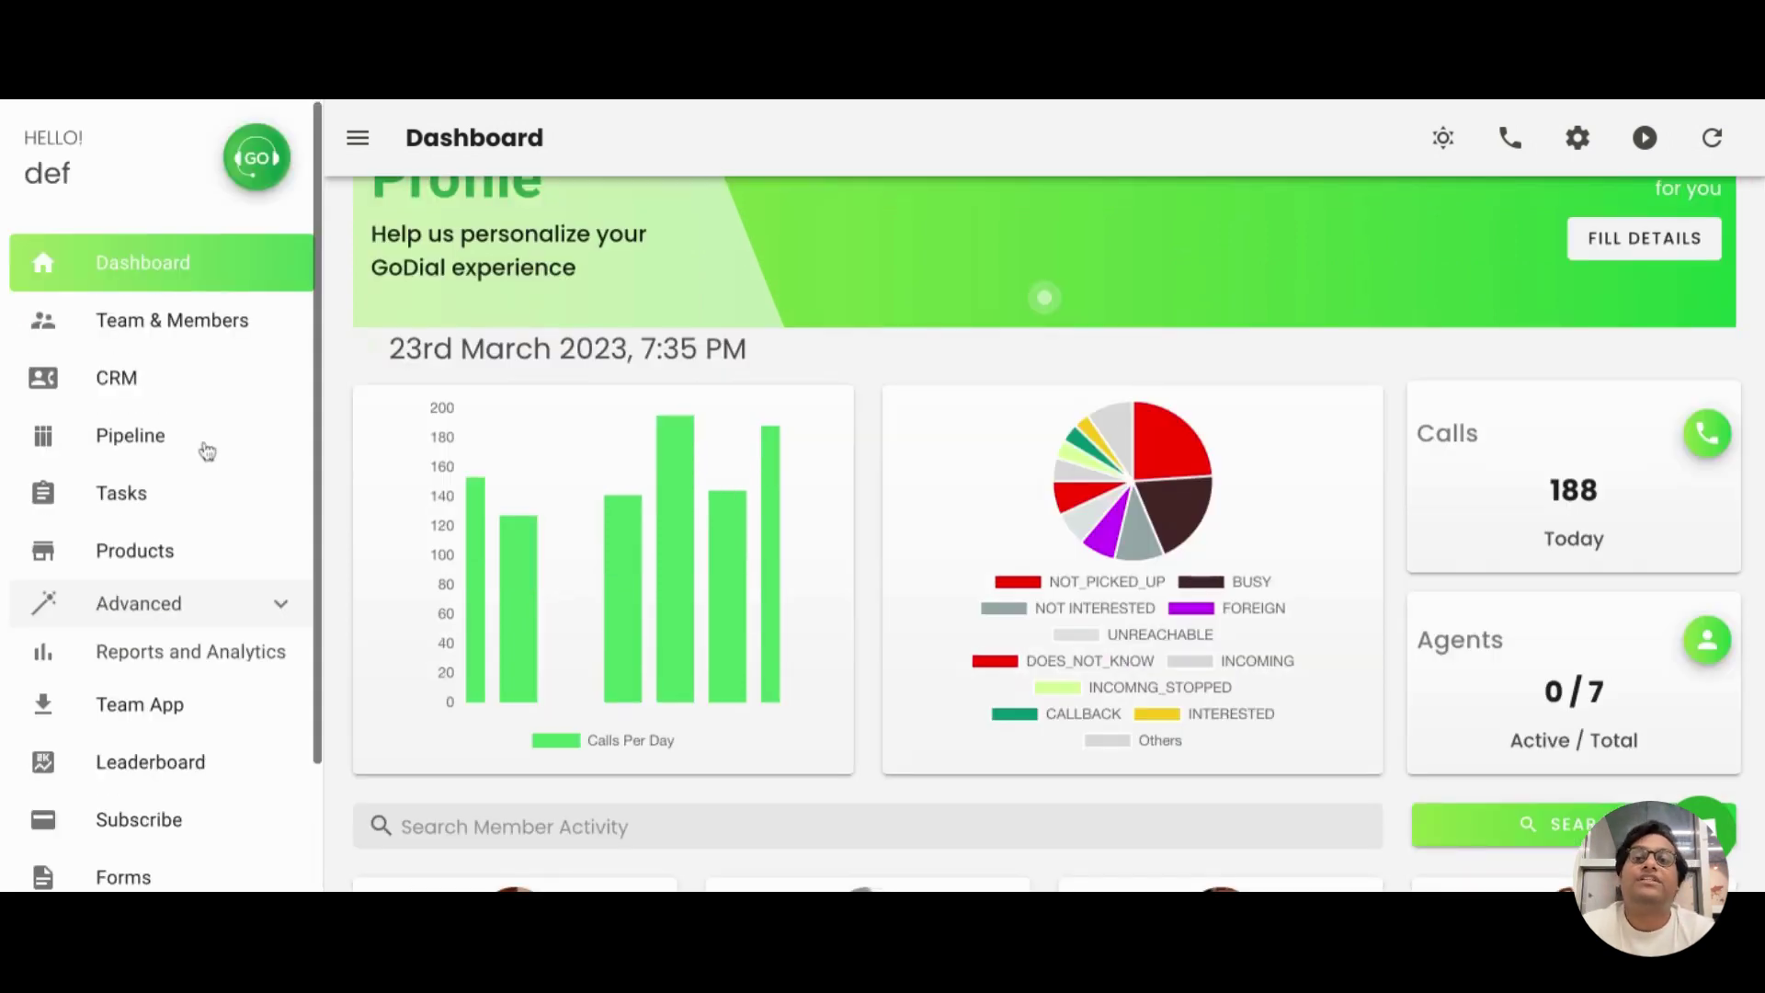
Open the CRM as def, showing no assigned members and an empty contact list
{"action": "left_click", "coordinate": [217, 377]}
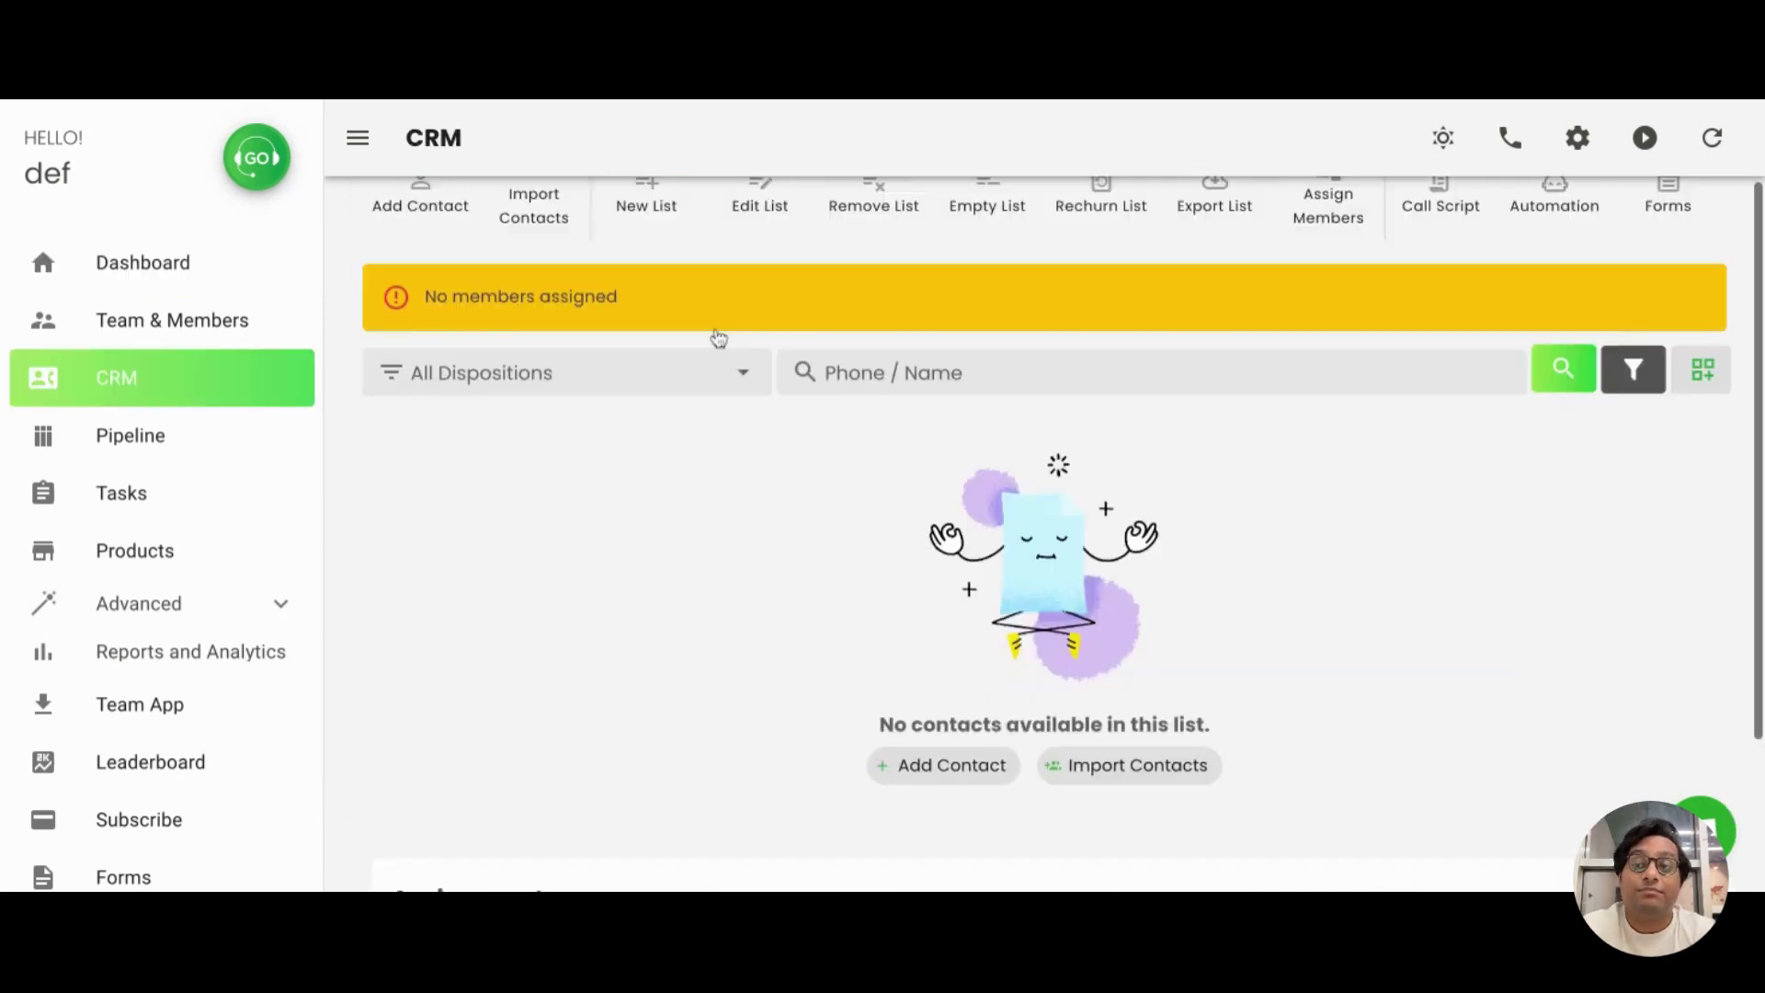
{"action": "scroll", "coordinate": [719, 338], "scroll_direction": "up", "scroll_amount": 2}
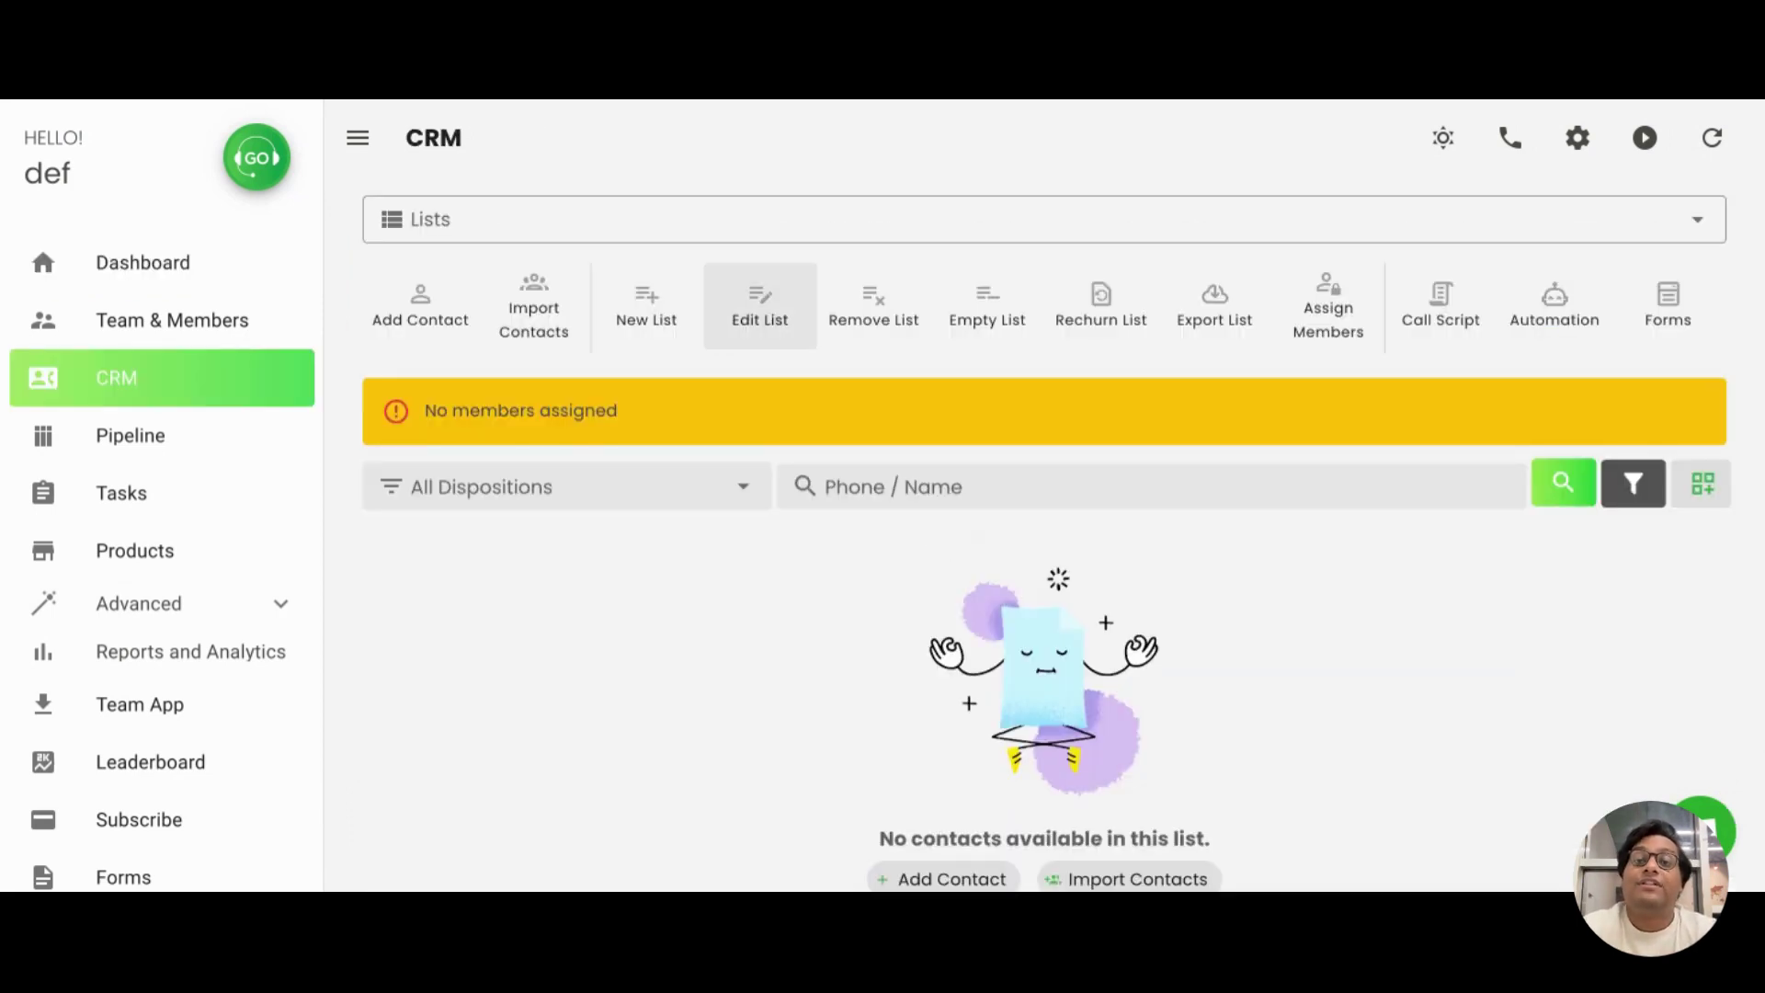